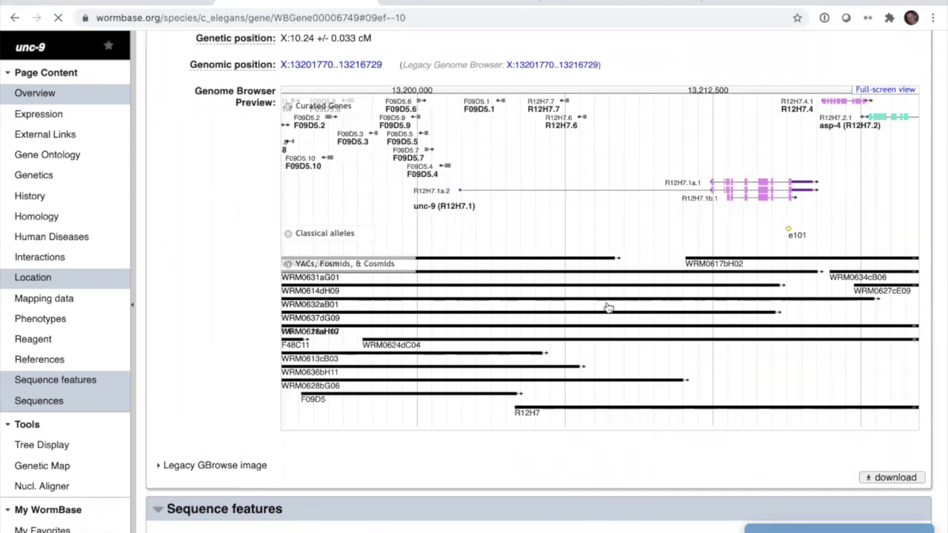
Look over the genome browser previews on the unc-9 gene page and open the Location preview in full-screen view.
scroll(234, 205, down, 1)
scroll(234, 205, down, 5)
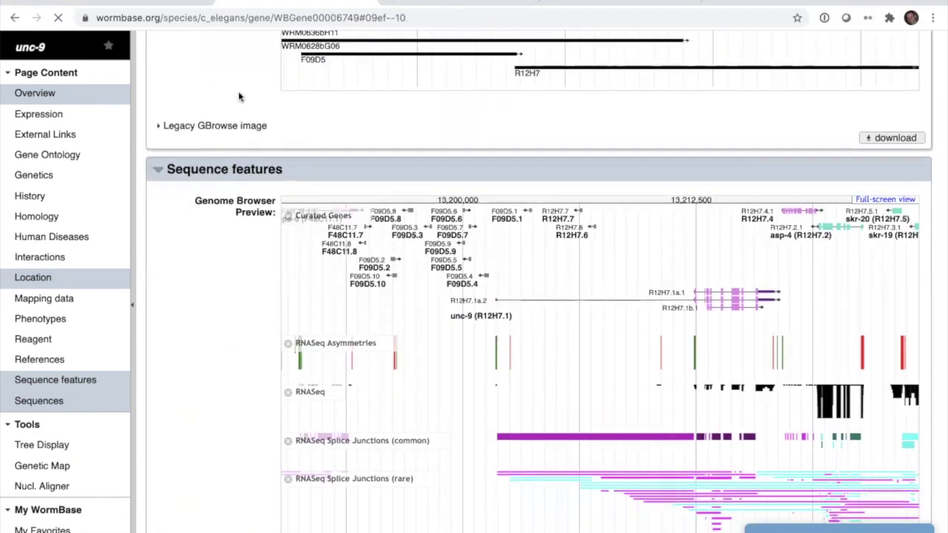
scroll(239, 96, up, 6)
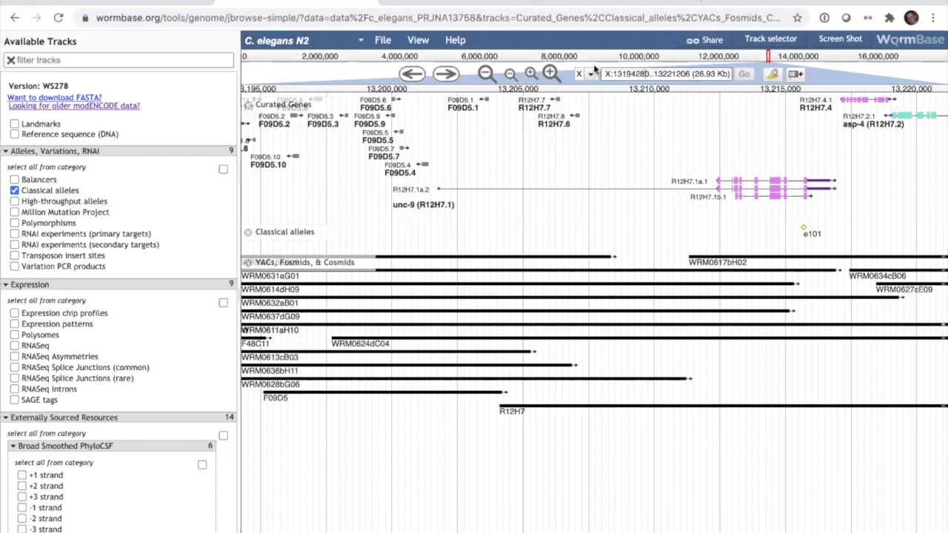
Search the genome browser for the gene unc-9 and jump to its location.
click(701, 71)
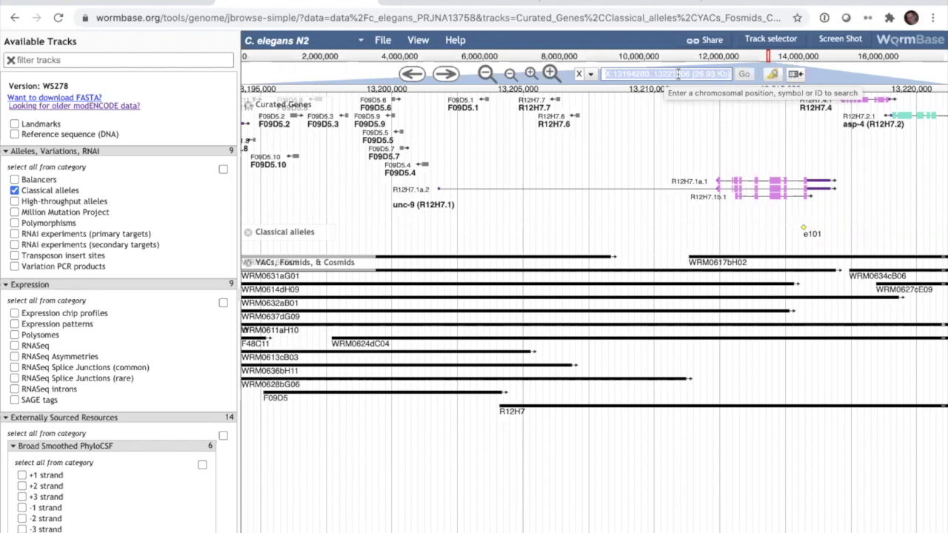
text(unc)
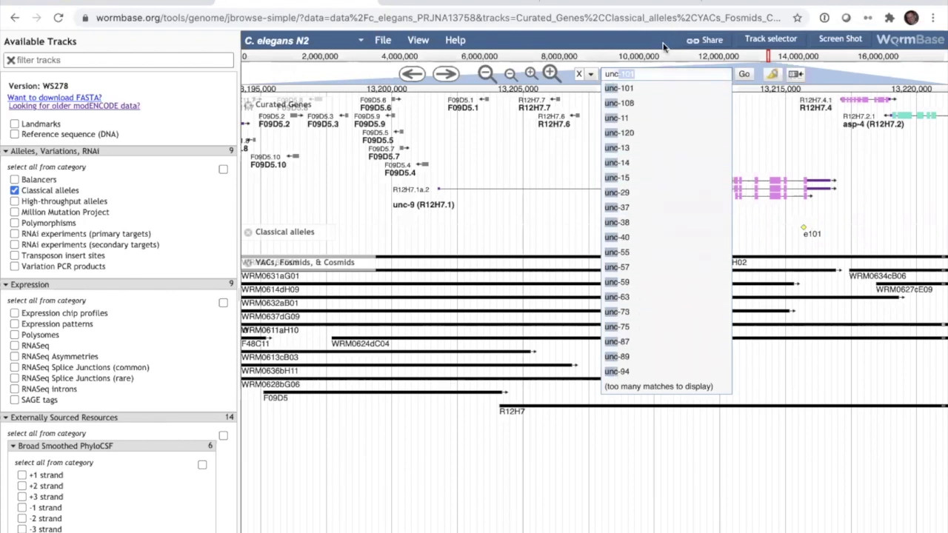
text(-)
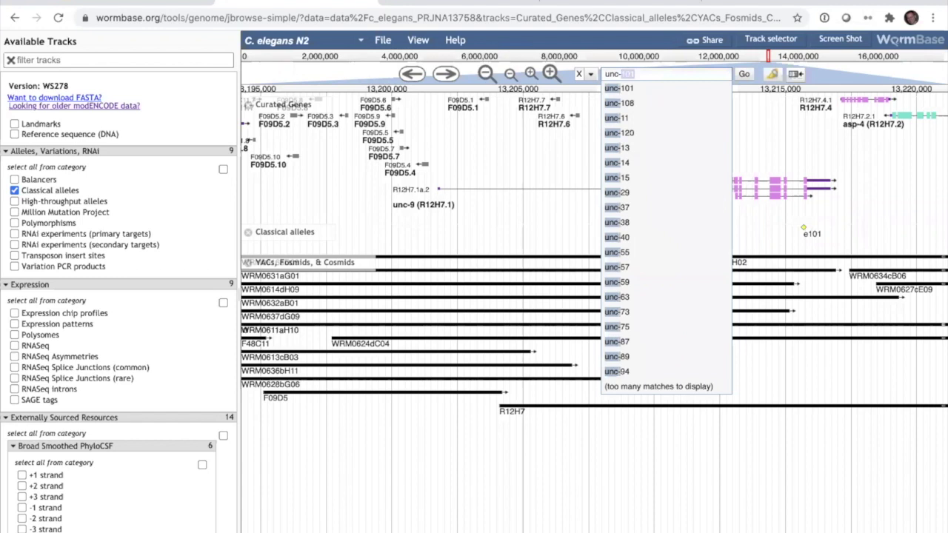
text(9)
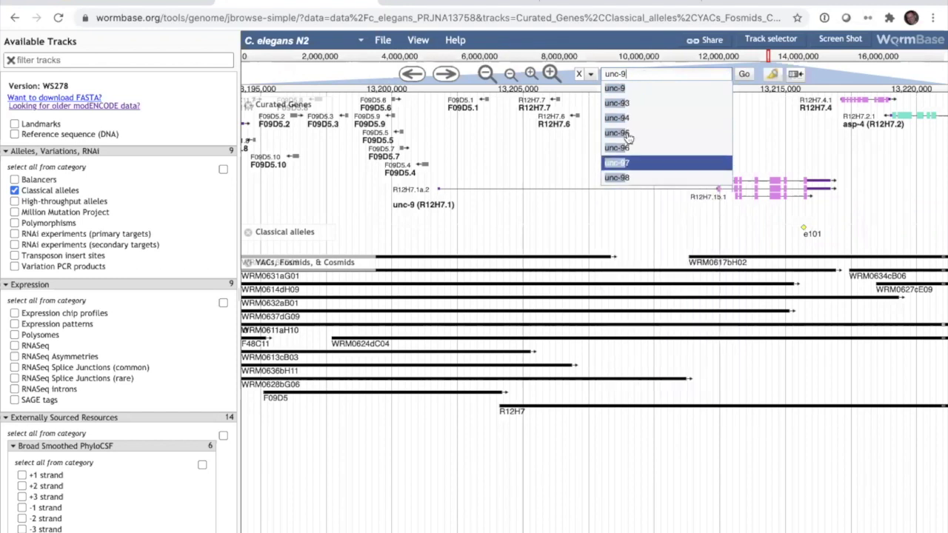
click(621, 90)
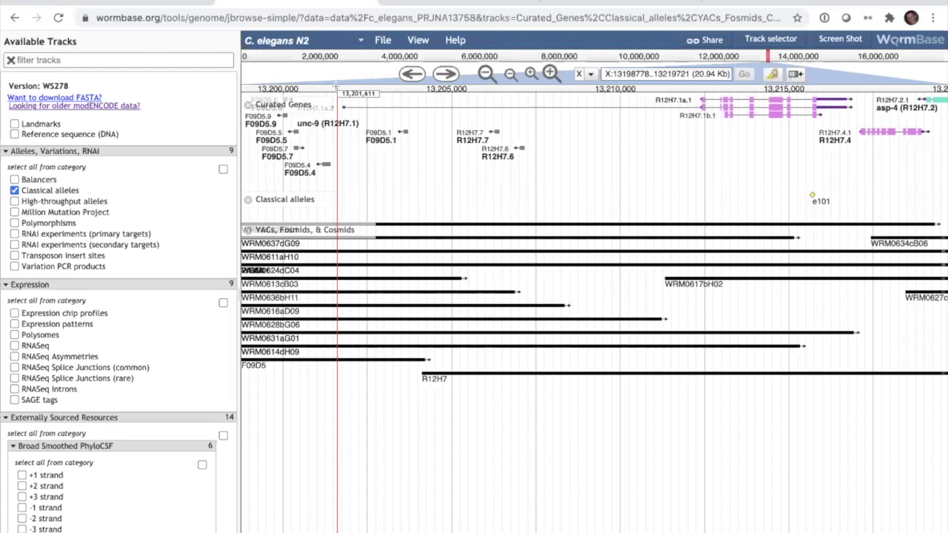
Zoom to the span of the unc-9 gene, zoom out to about 208 kb, and zoom back in to about 21 kb.
drag(337, 89, 859, 117)
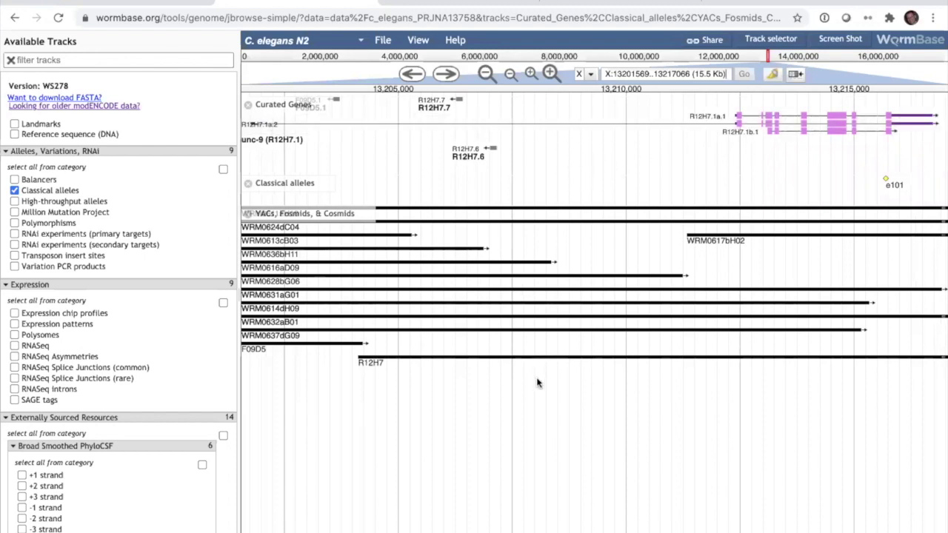
click(509, 77)
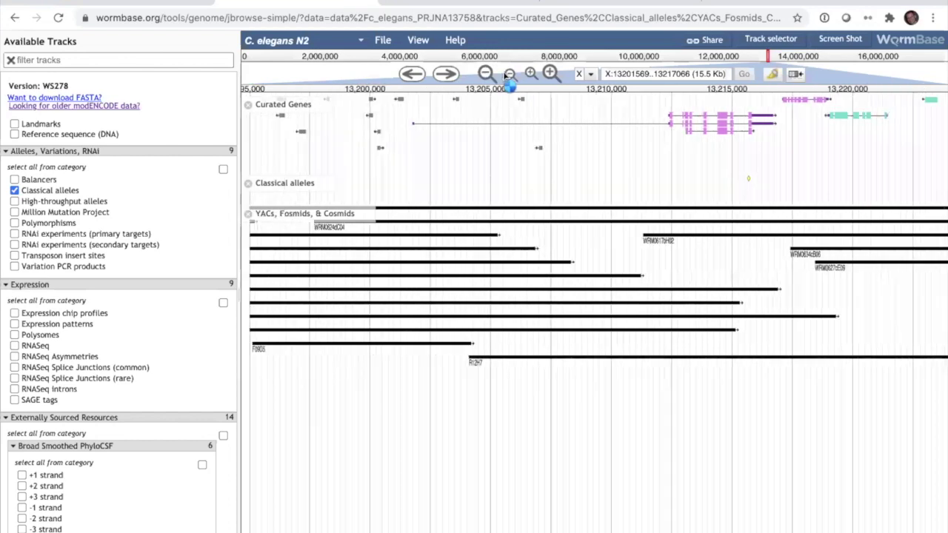
click(484, 74)
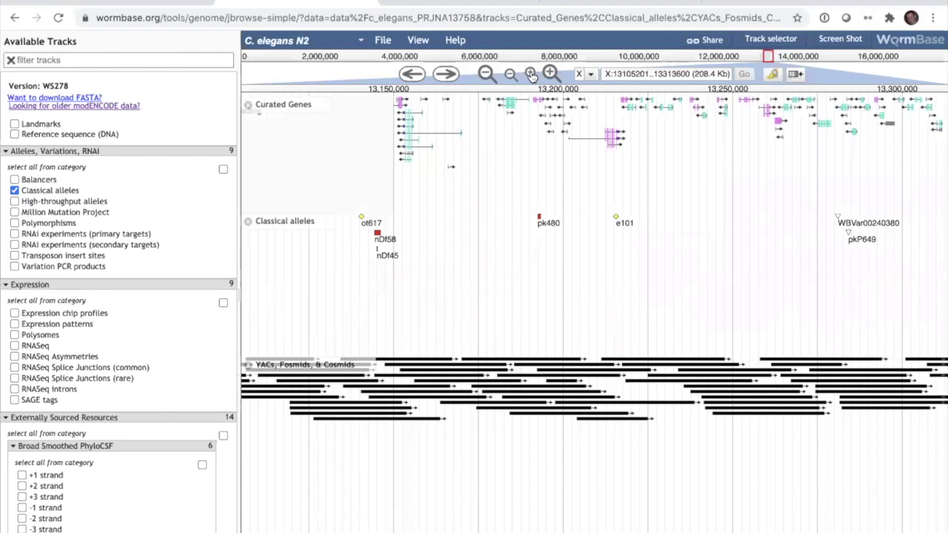
click(531, 75)
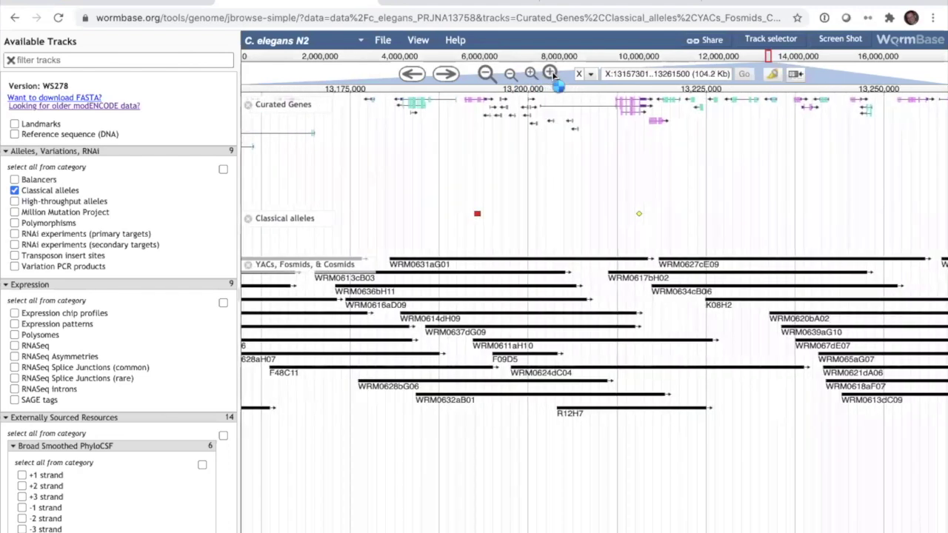
click(550, 72)
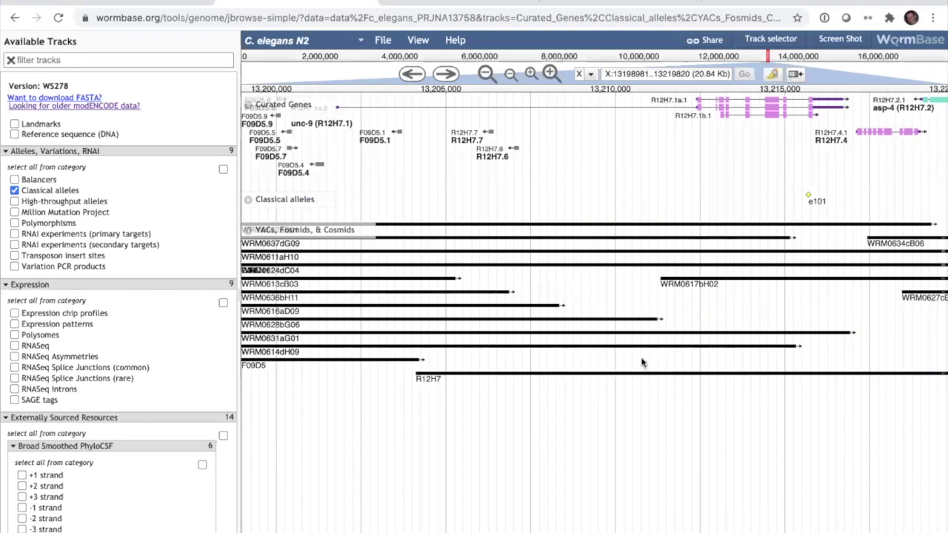
Zoom in on the middle of the region to about 5 kb and back out to about 104 kb.
double_click(612, 419)
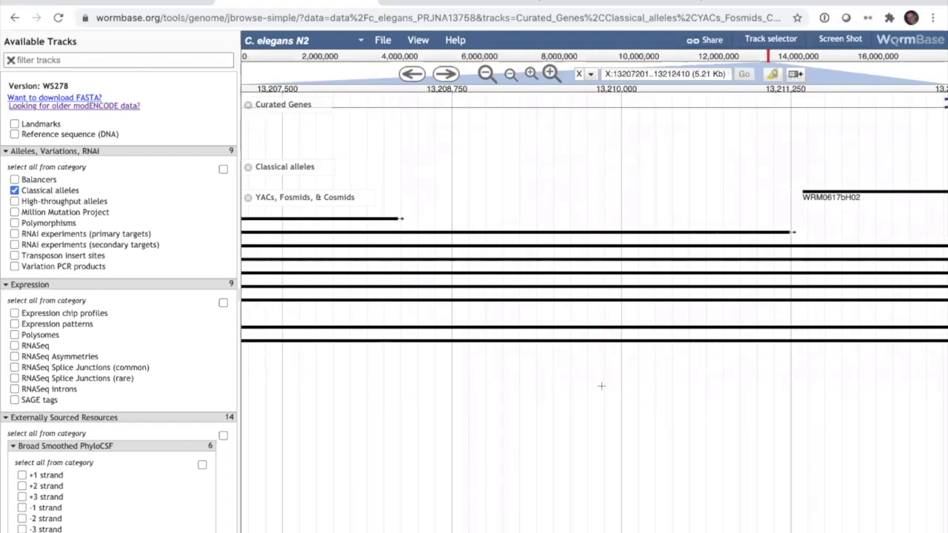
shift+double_click(602, 386)
shift+double_click(601, 390)
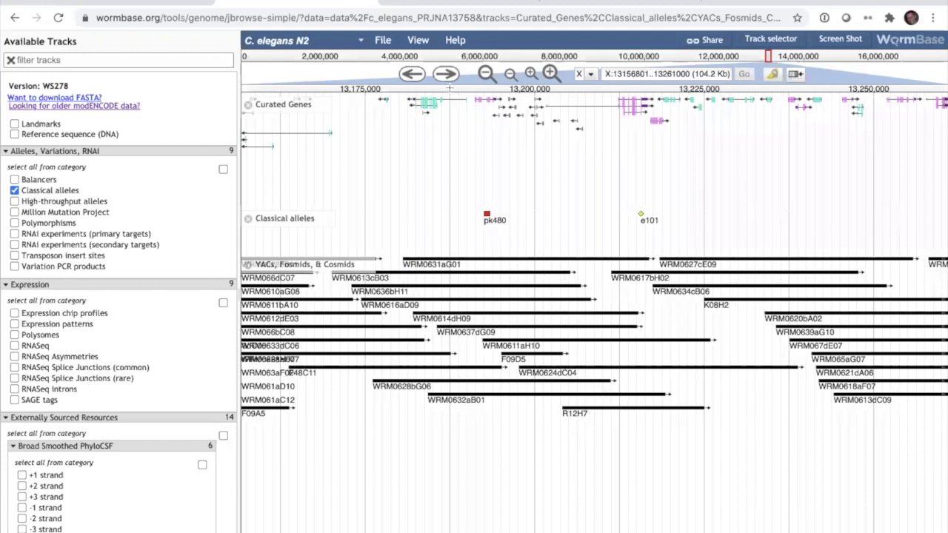
Open the feature search and look up features matching "unc-".
click(419, 43)
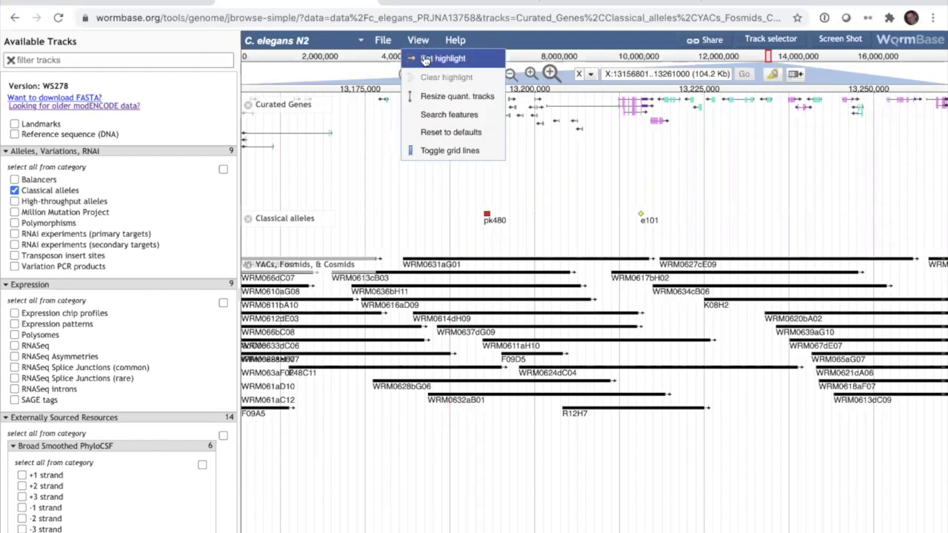
click(450, 117)
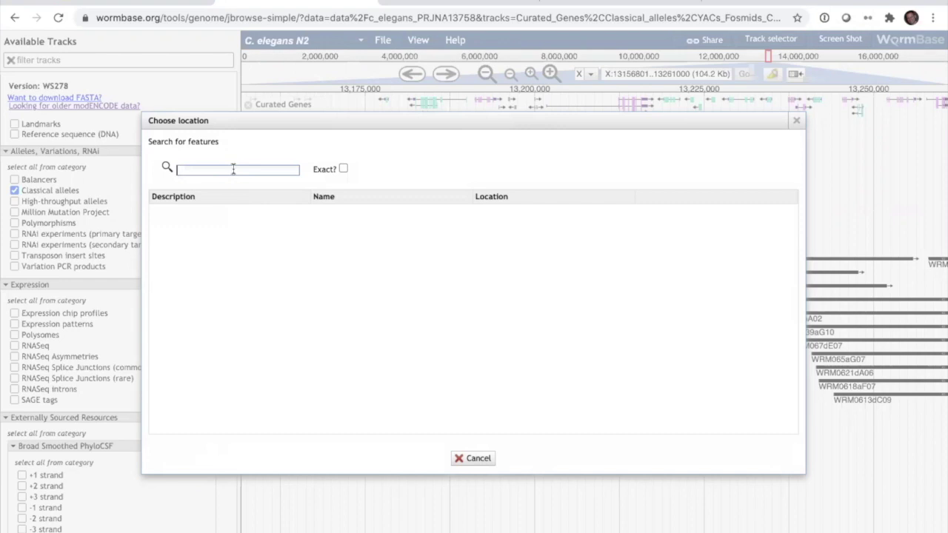
text(unc-)
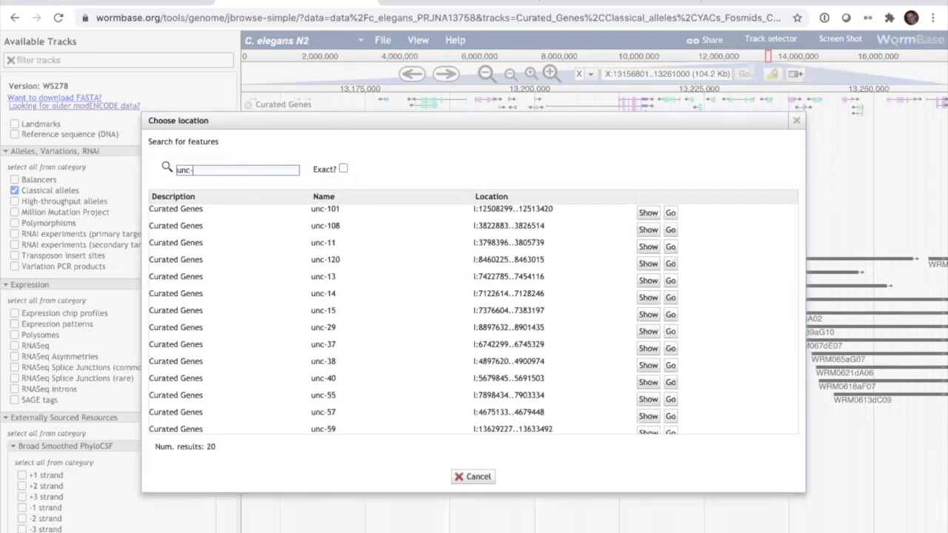
Look through the list of curated genes matching "unc-" in the feature search.
scroll(392, 323, down, 3)
scroll(392, 322, up, 3)
scroll(392, 322, down, 3)
scroll(393, 322, up, 3)
scroll(393, 322, down, 3)
scroll(392, 322, up, 3)
scroll(392, 321, down, 3)
scroll(392, 322, up, 3)
scroll(392, 321, down, 3)
scroll(393, 321, up, 3)
scroll(393, 321, down, 2)
scroll(393, 321, up, 2)
Show the locations of unc-101 and unc-108 behind the feature search dialog, moving the dialog to see the view.
click(672, 215)
click(648, 214)
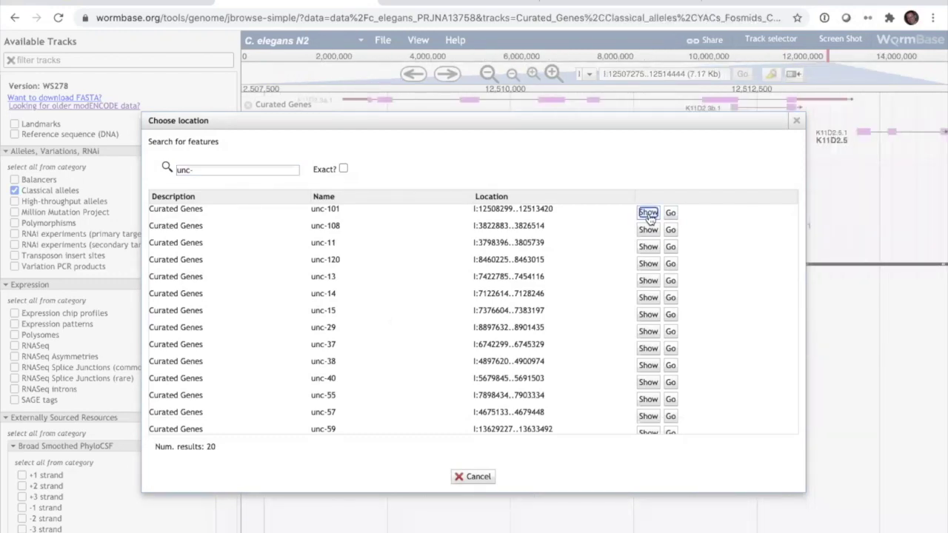
drag(629, 122, 634, 418)
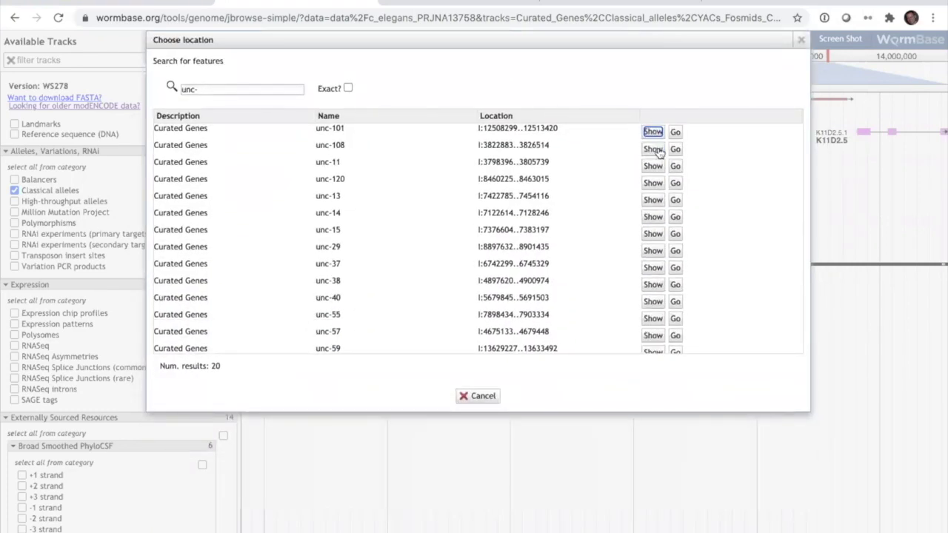
click(655, 151)
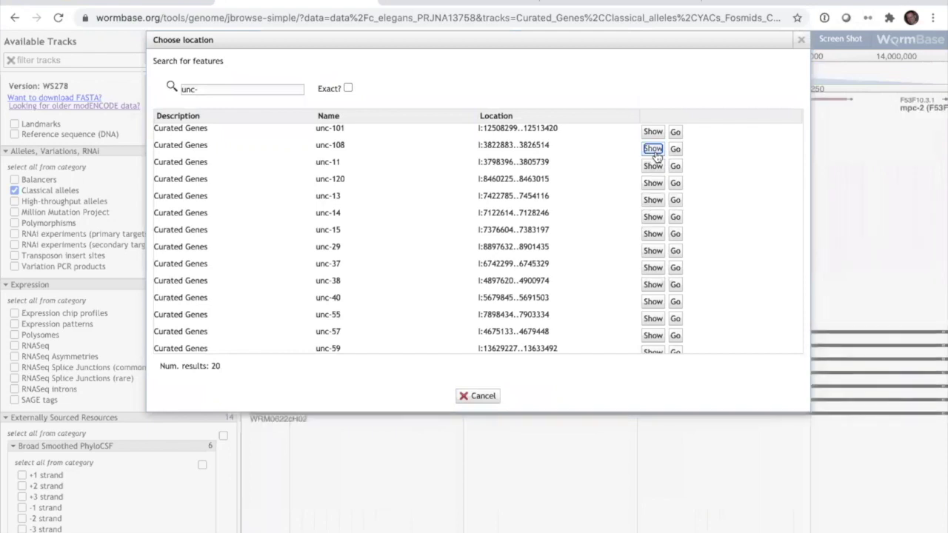
Refine the feature search to "unc-9" and go to that gene's location.
drag(643, 40, 642, 100)
click(245, 146)
text(9)
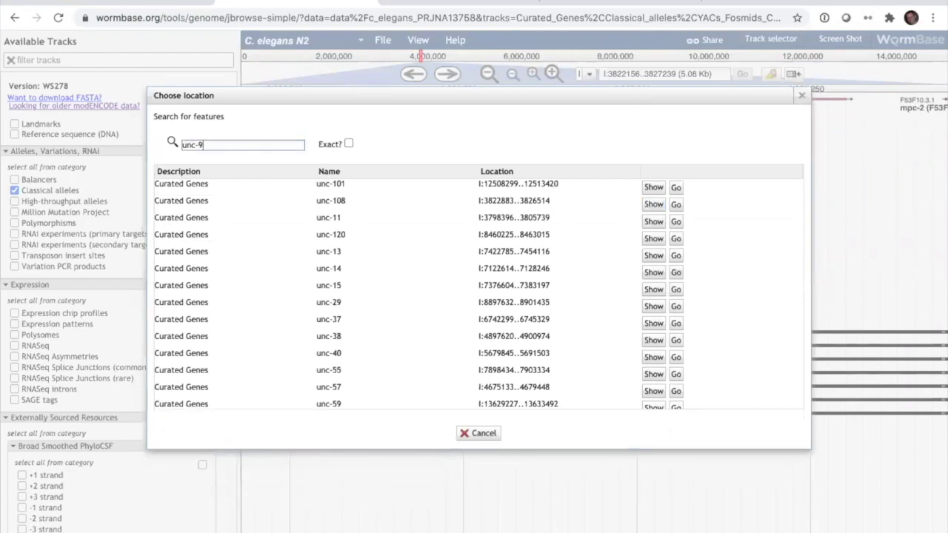
click(675, 187)
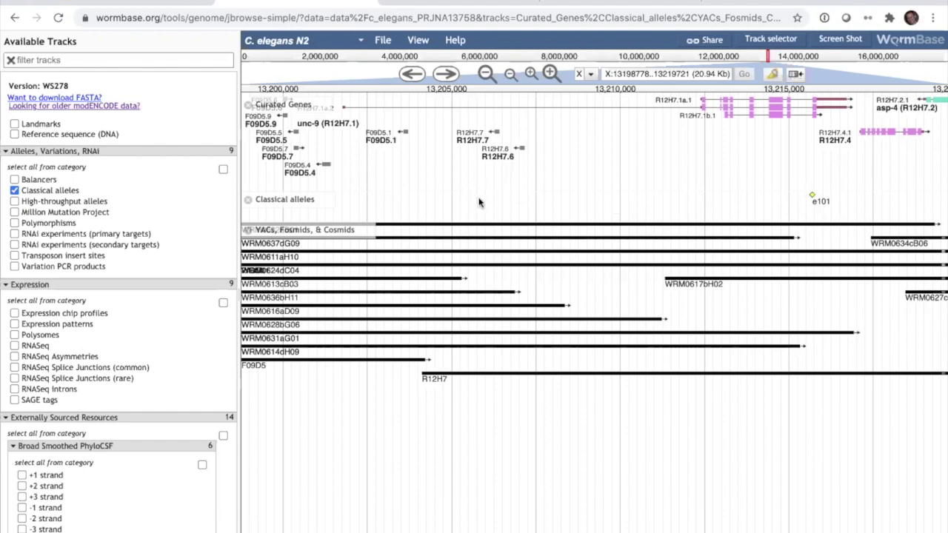
Read the description of the Classical alleles track and close it.
click(326, 203)
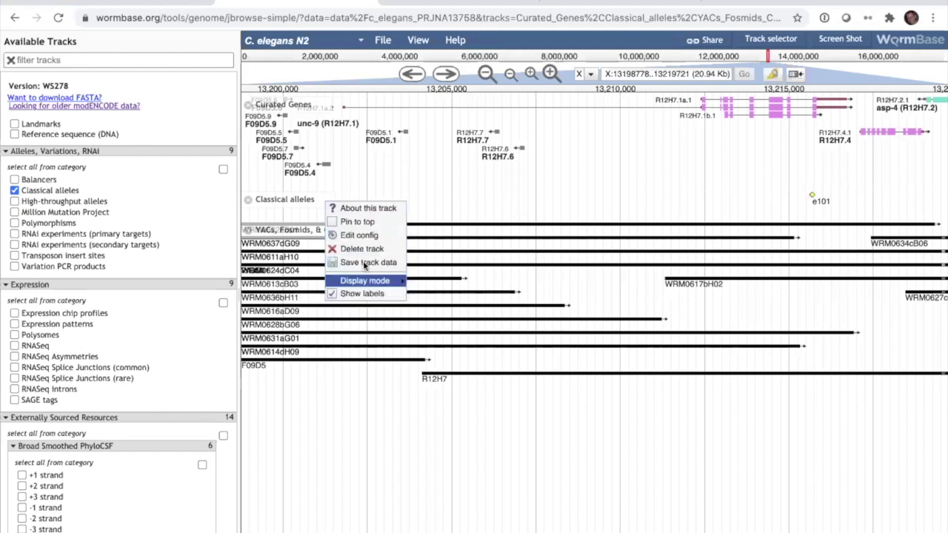
click(371, 210)
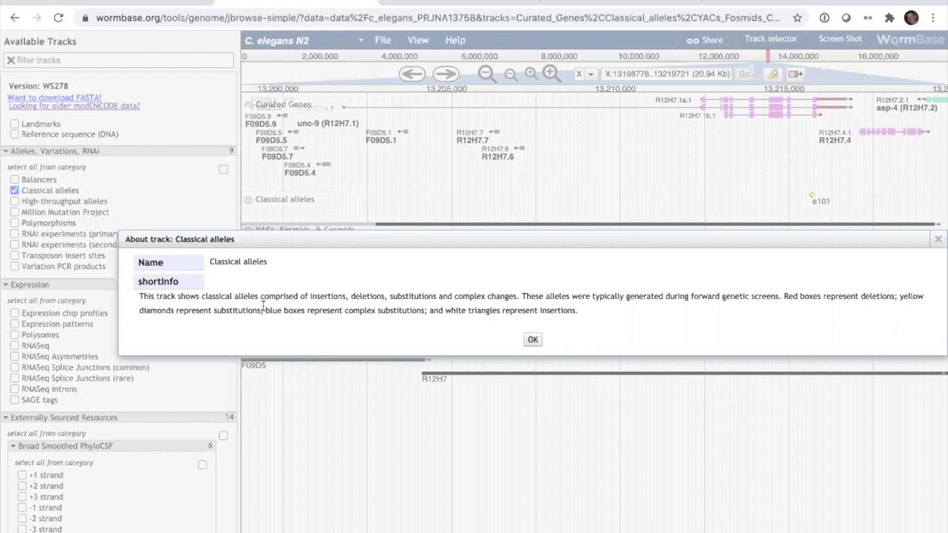
click(533, 340)
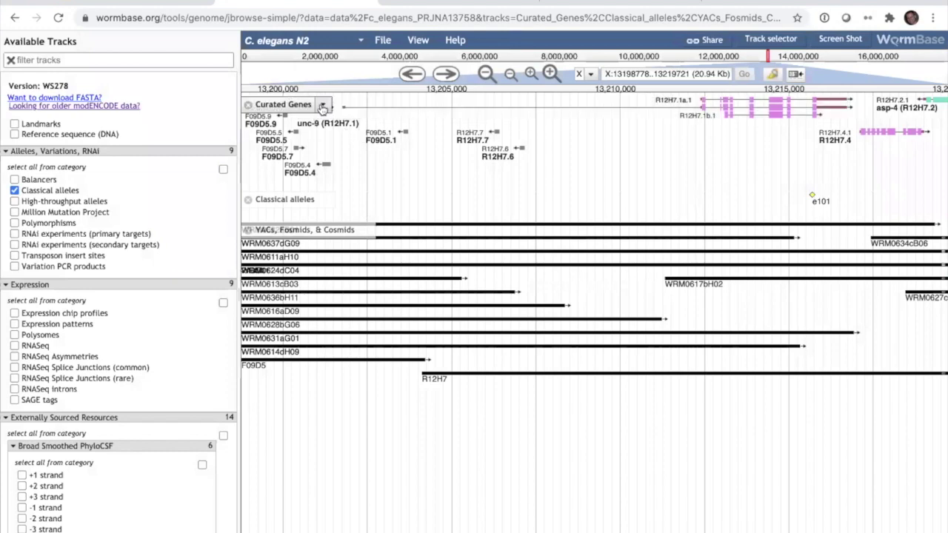
Read the description of the Curated Genes track and close it.
click(323, 107)
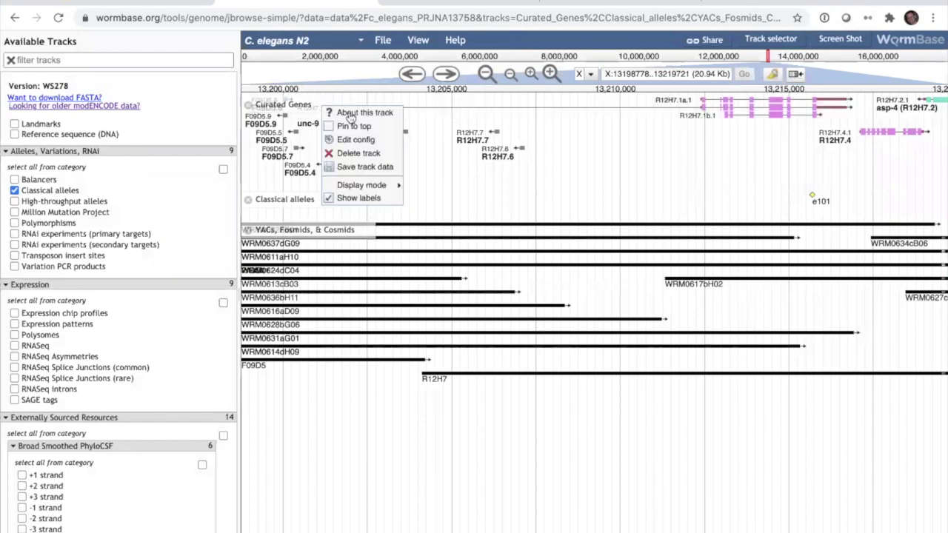
click(350, 113)
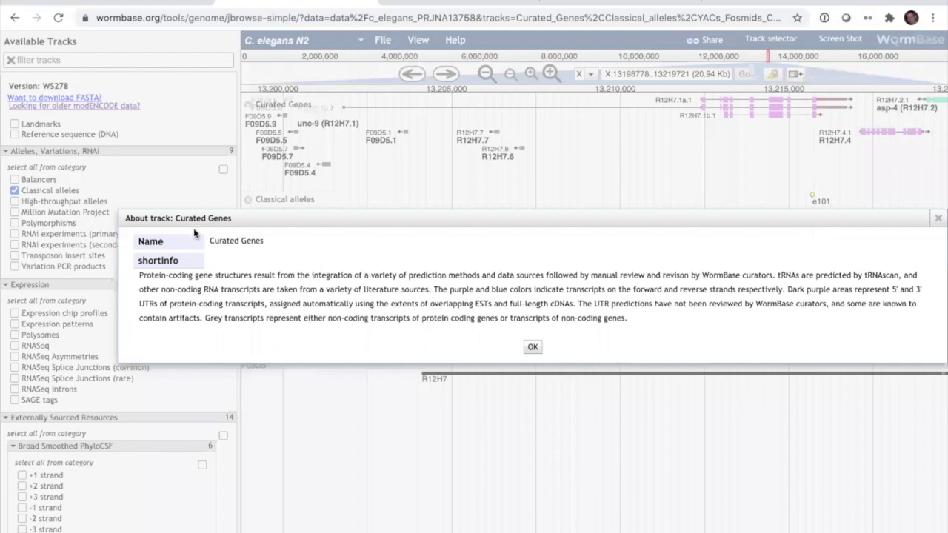
click(937, 218)
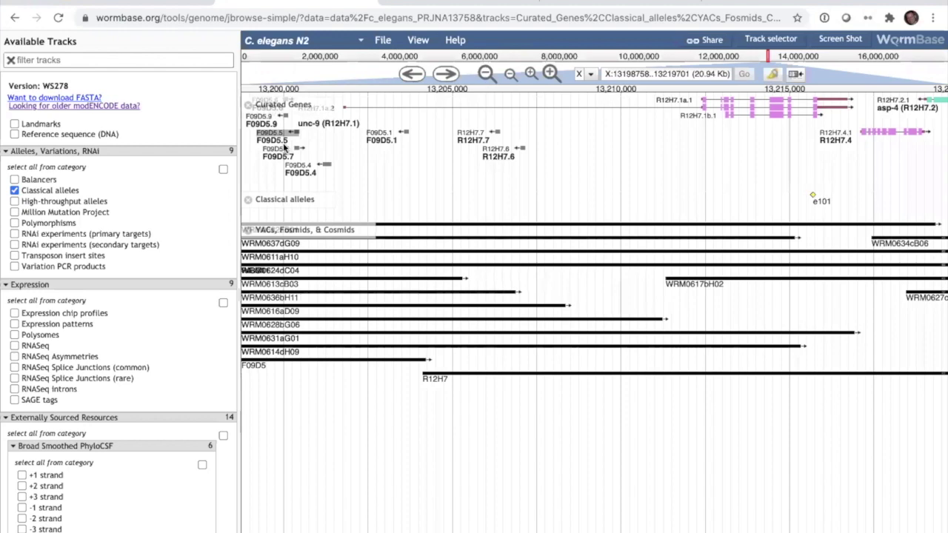
Hide the track labels to uncover the features beneath them and show the labels again.
drag(283, 148, 307, 157)
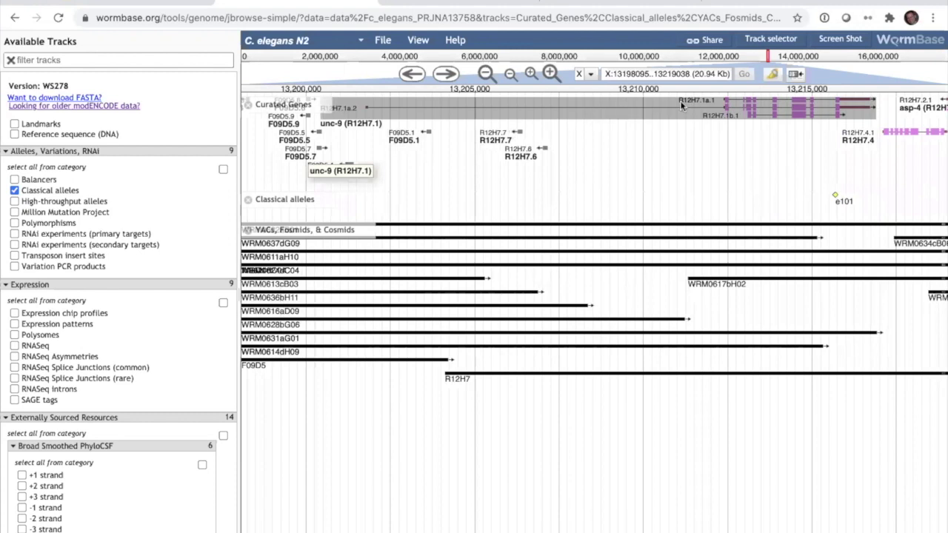
click(795, 77)
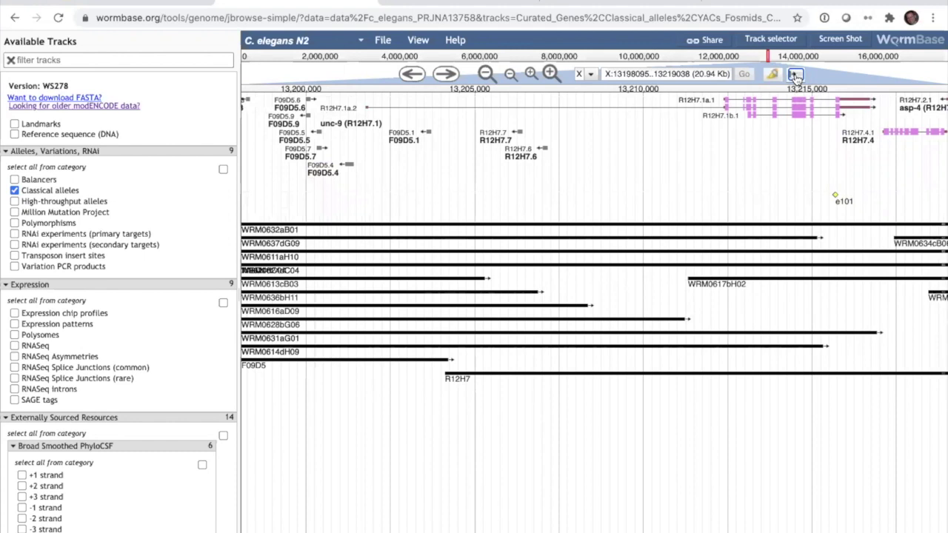
click(795, 76)
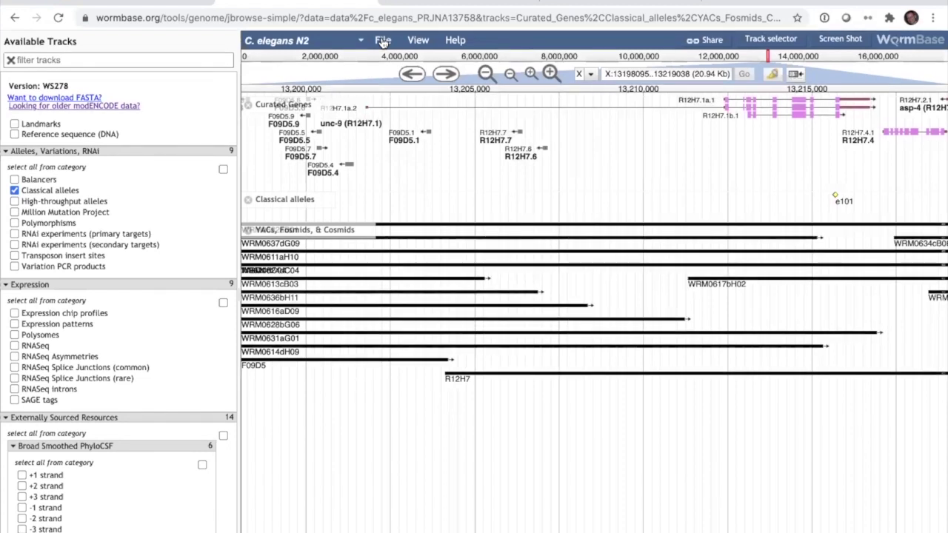
Look at the options for opening a sequence file and close the dialog.
click(383, 42)
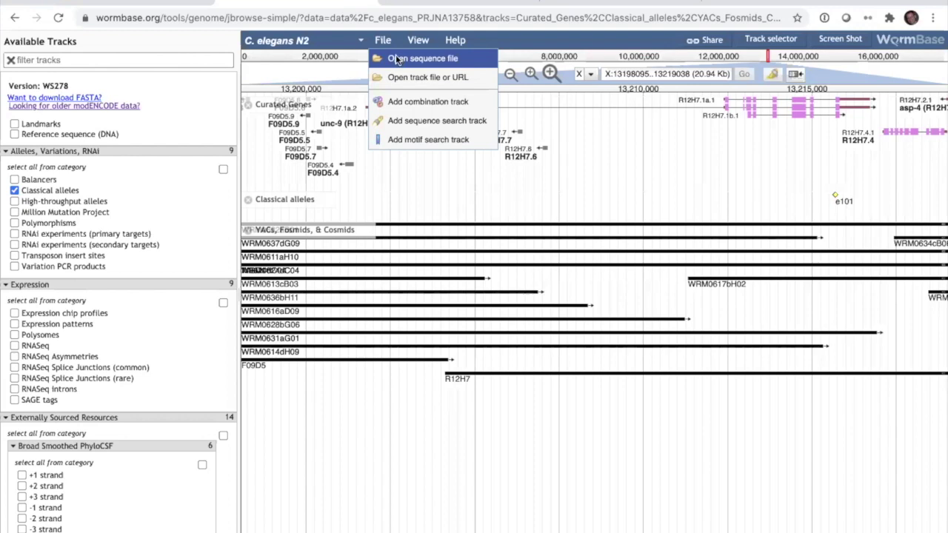
click(398, 61)
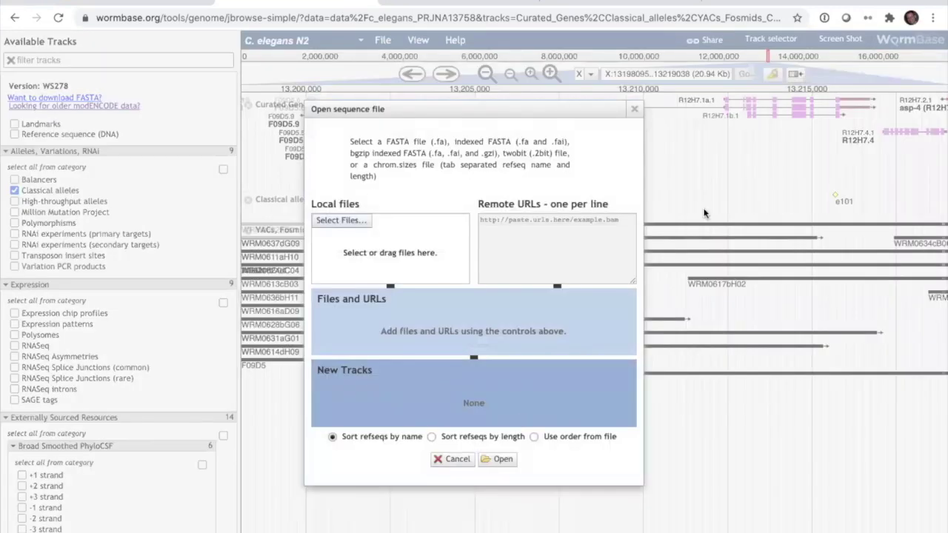
click(634, 109)
Look at the option for adding a sequence search track and dismiss it without adding one.
click(382, 41)
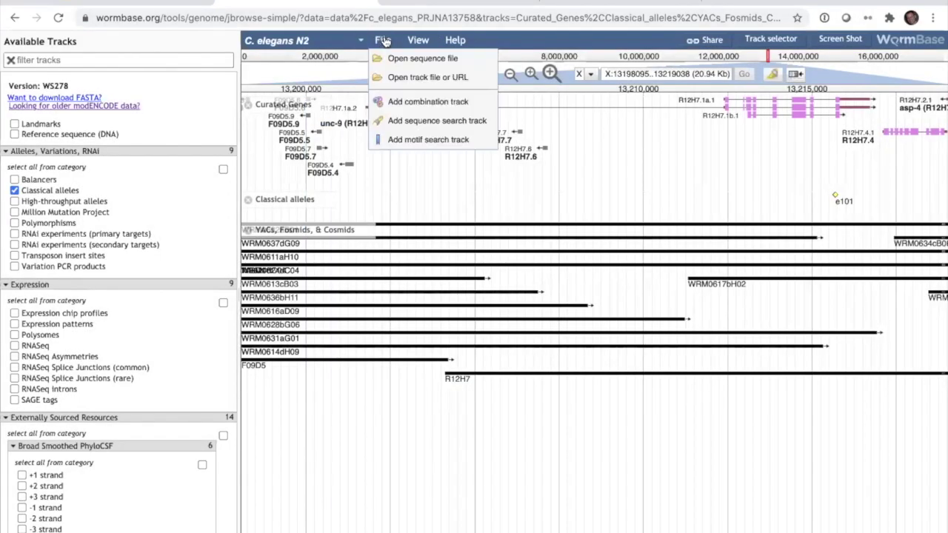
click(405, 126)
click(590, 193)
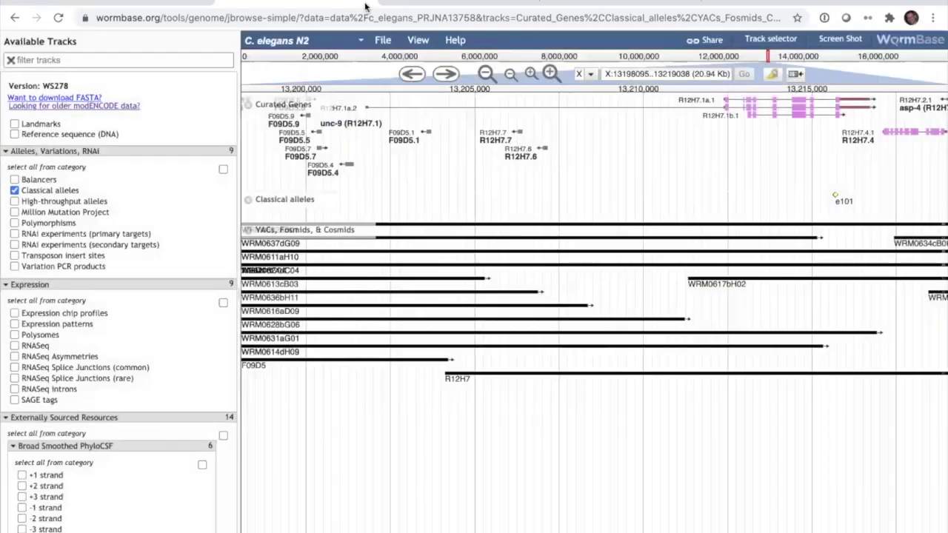
Add a sequence search track for the DNA sequence "tataa" on both the forward and reverse strands.
click(385, 42)
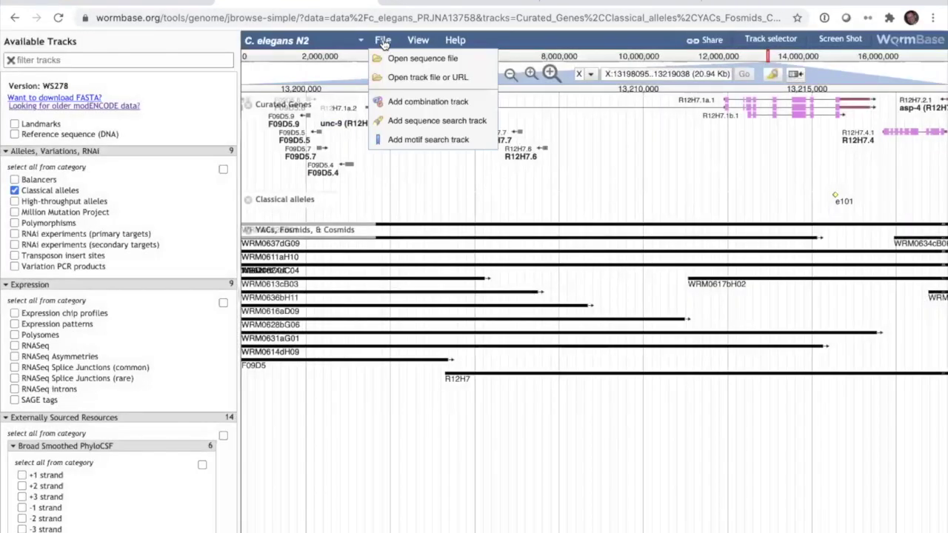
click(407, 126)
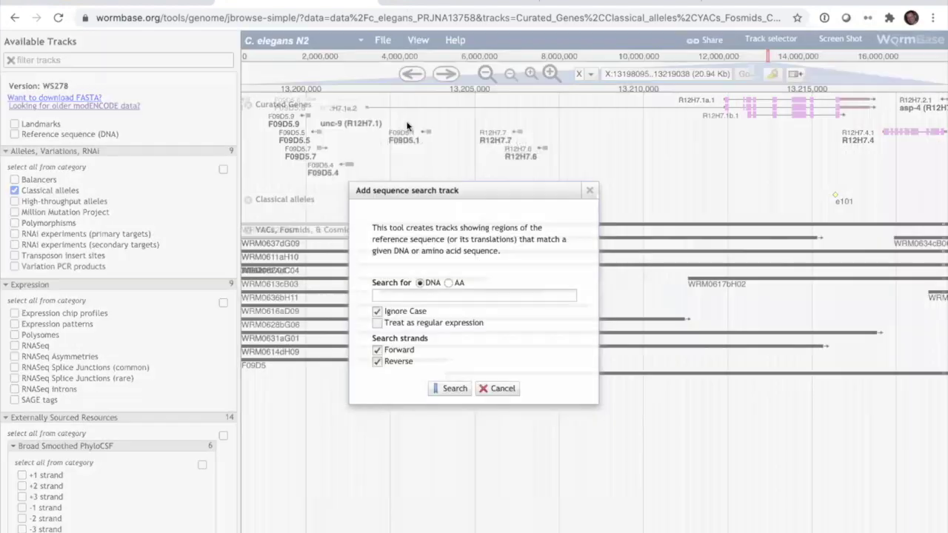
click(414, 296)
text(tataa)
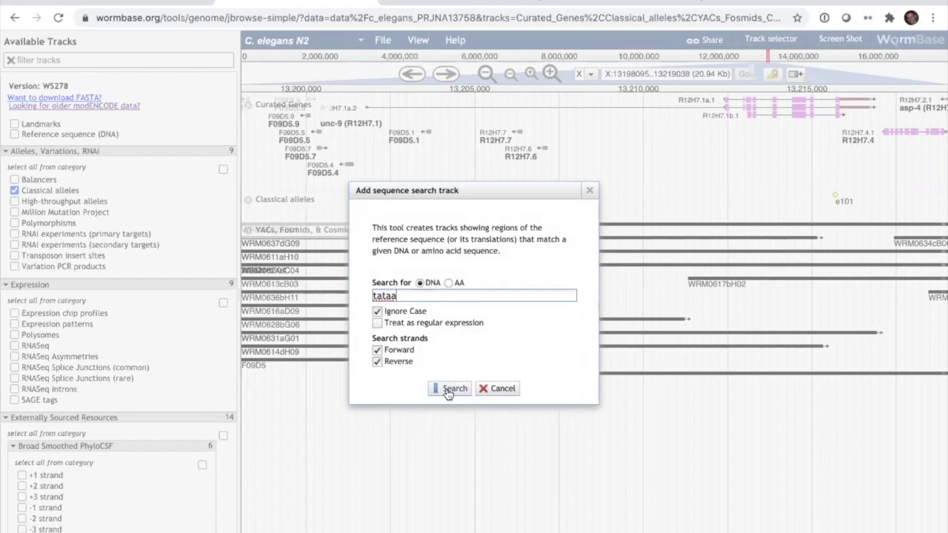
click(448, 391)
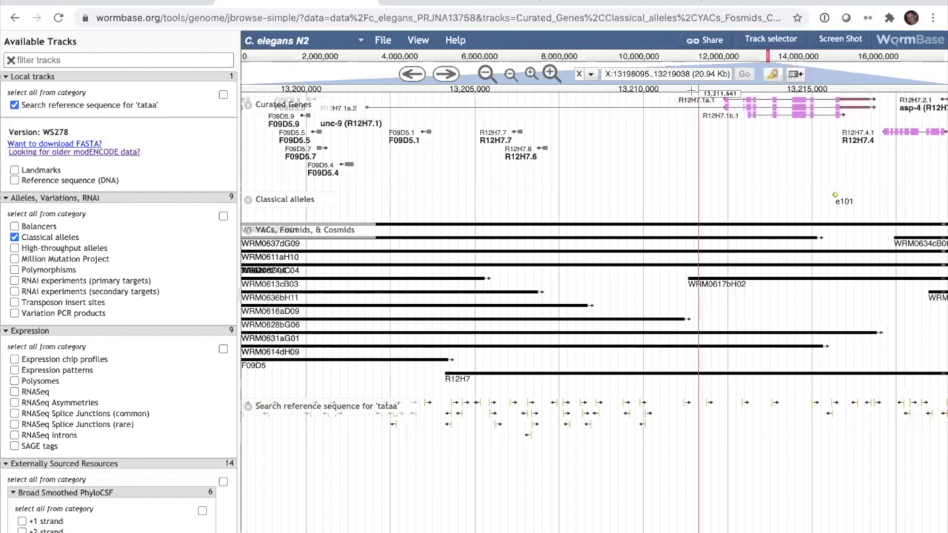
Examine the distribution of the "tataa" matches along the X chromosome on both sides of unc-9.
drag(538, 187, 882, 187)
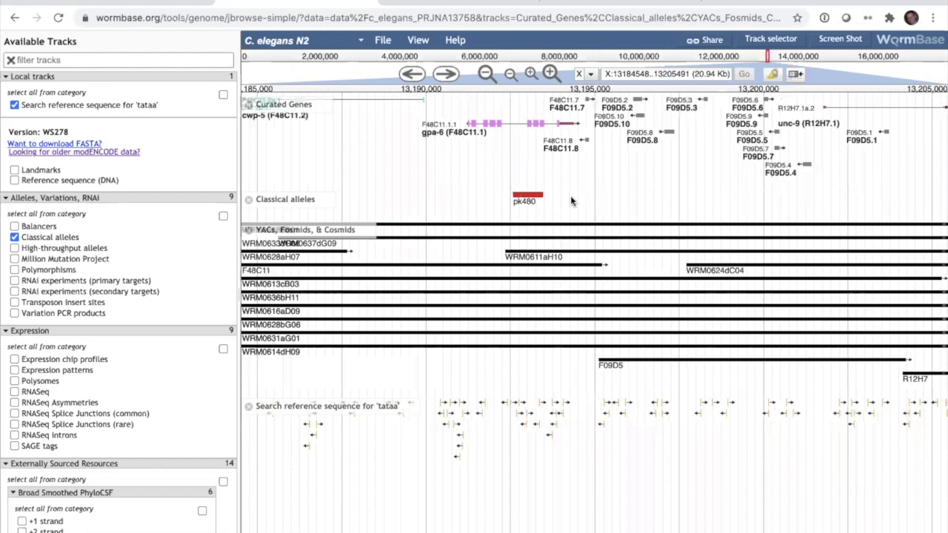
drag(409, 186, 754, 194)
scroll(756, 193, left, 2)
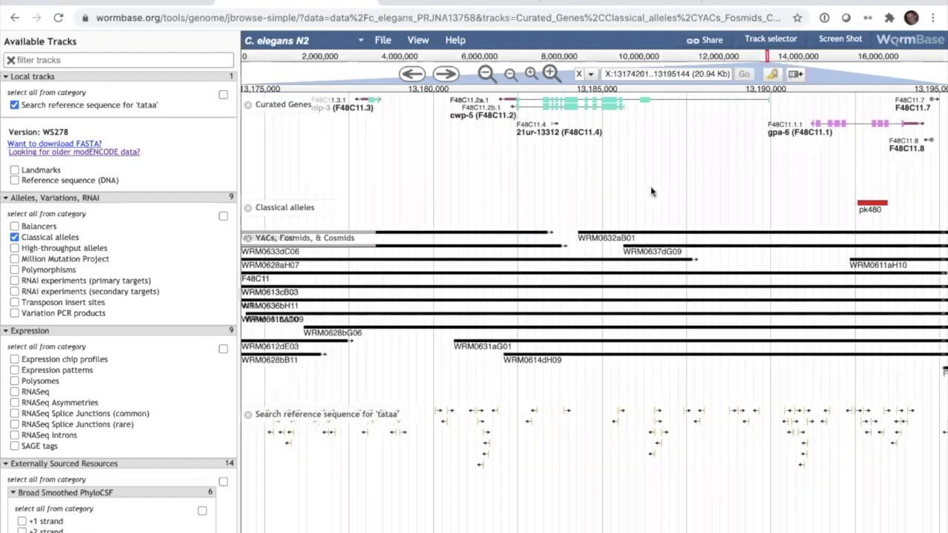
scroll(666, 189, right, 8)
drag(777, 195, 418, 197)
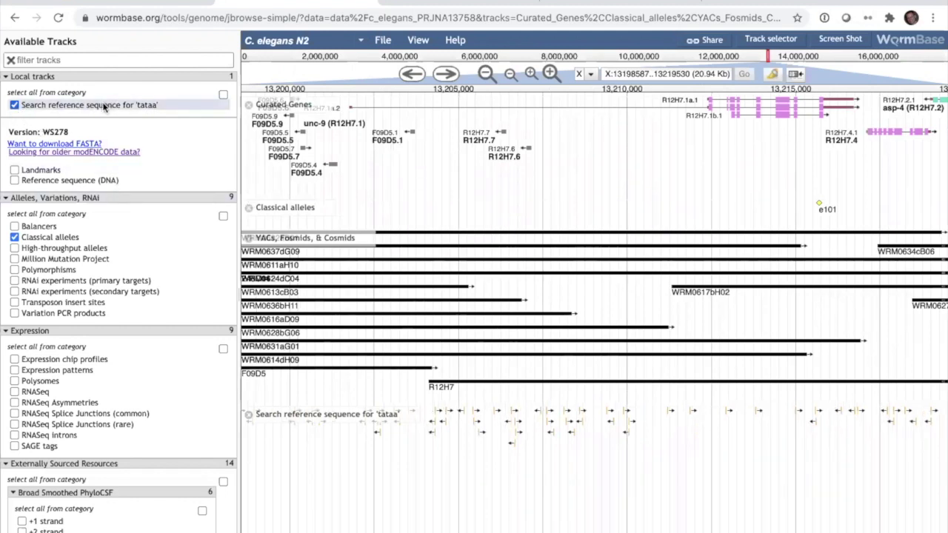
Hide the "tataa" search track, show it again and look over its matches around unc-9.
click(14, 106)
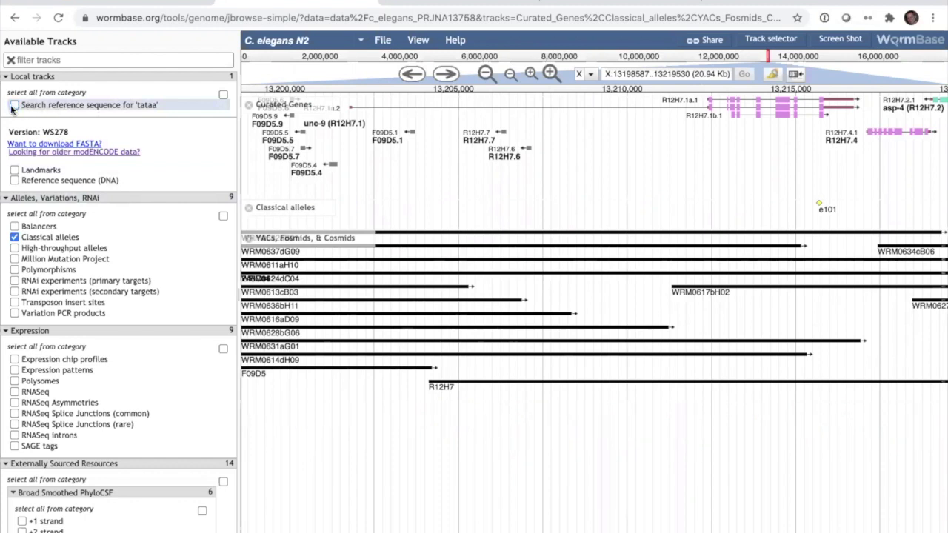
click(14, 106)
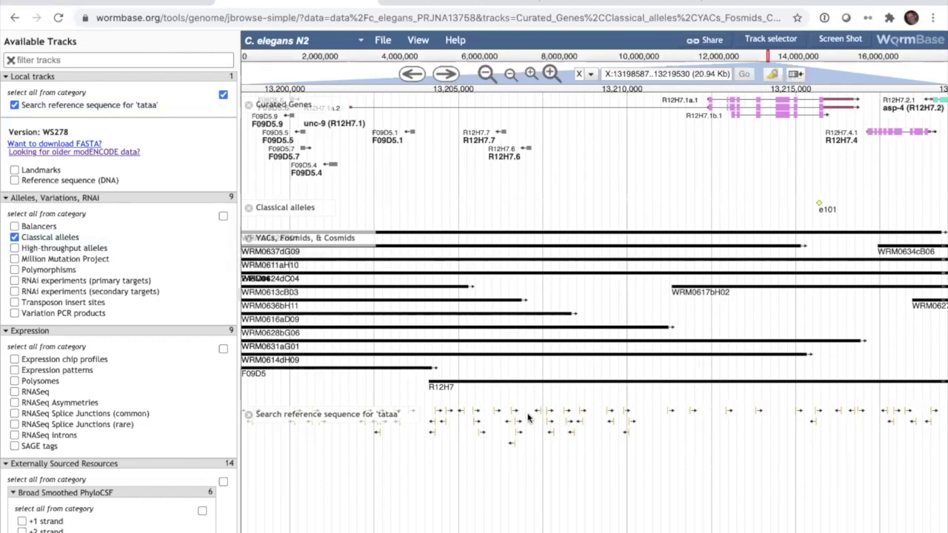
drag(496, 191, 524, 191)
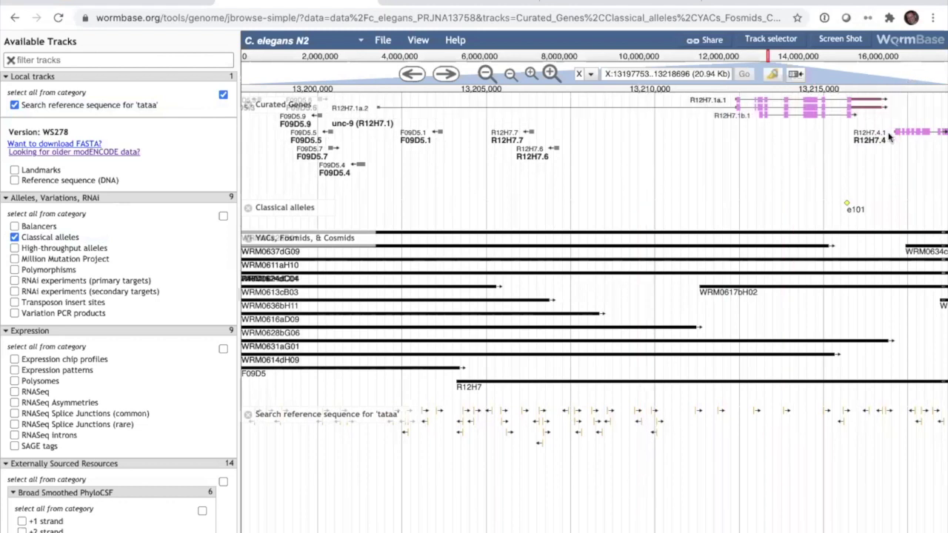
drag(902, 182, 789, 179)
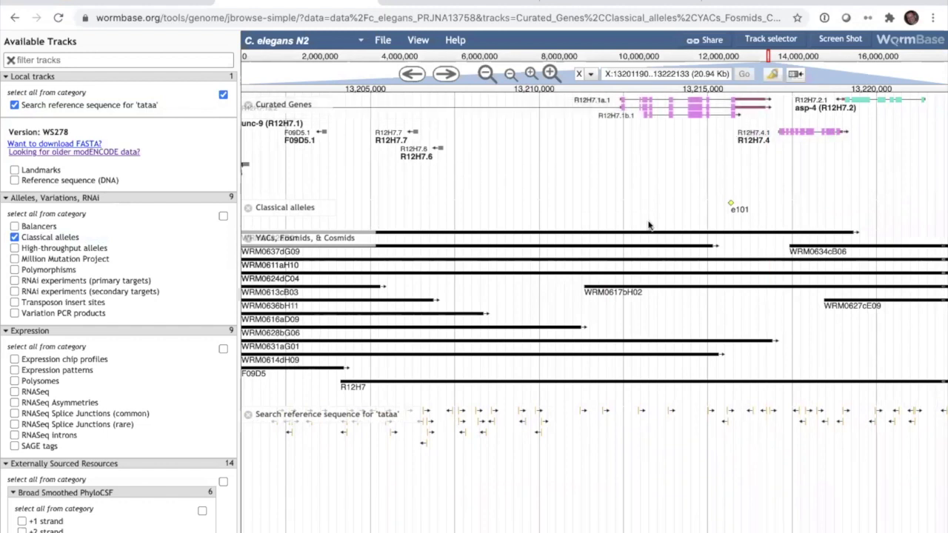
drag(422, 197, 493, 205)
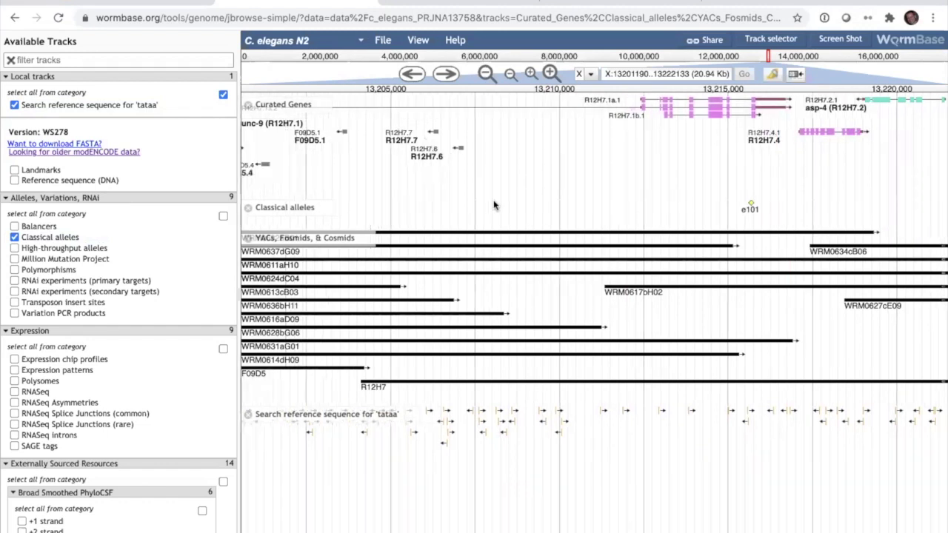
Add a second DNA sequence search track for "agtc[at]", treating the query as a regular expression.
click(382, 40)
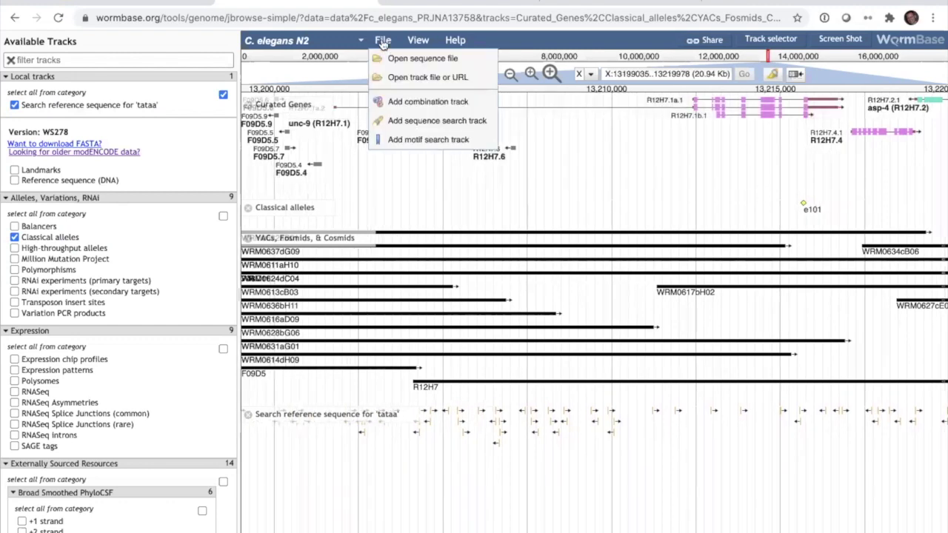
click(406, 122)
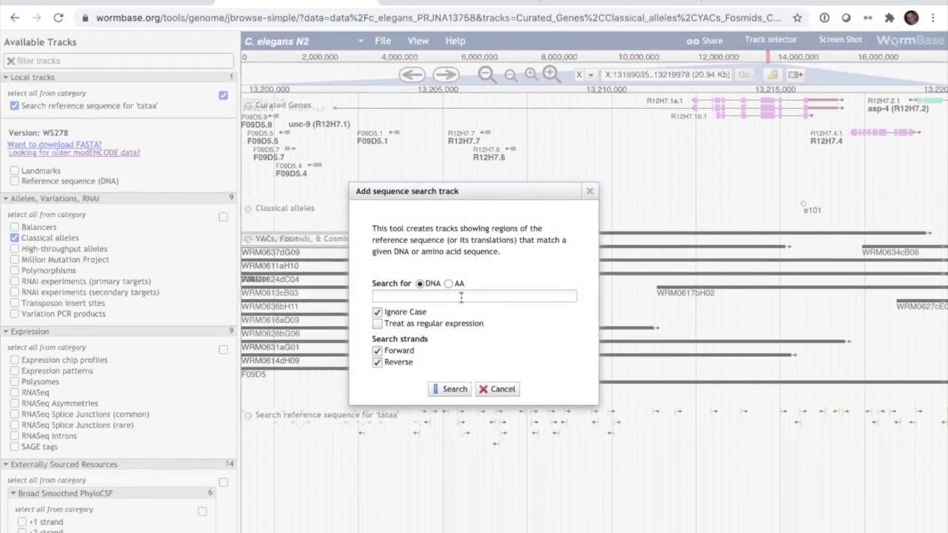
click(461, 296)
text(agt)
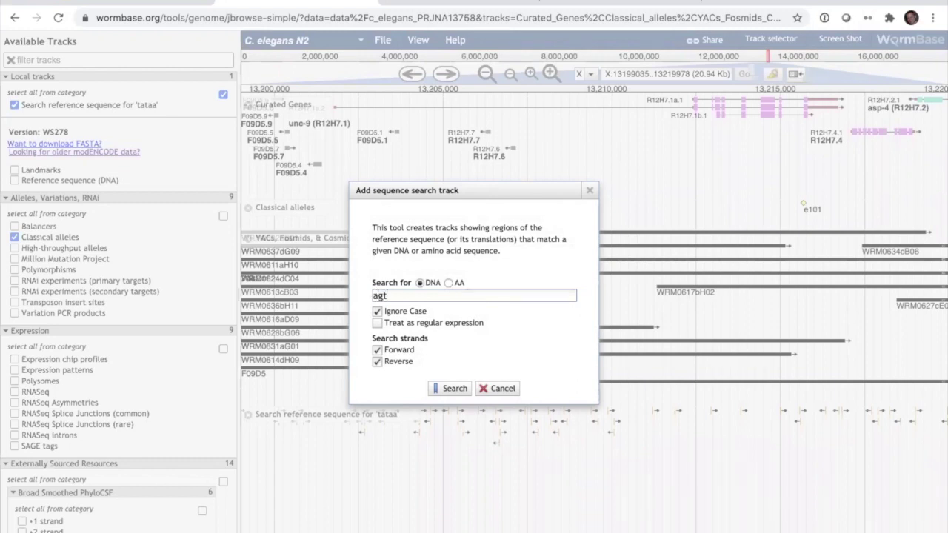
text(c[at])
click(376, 323)
click(455, 390)
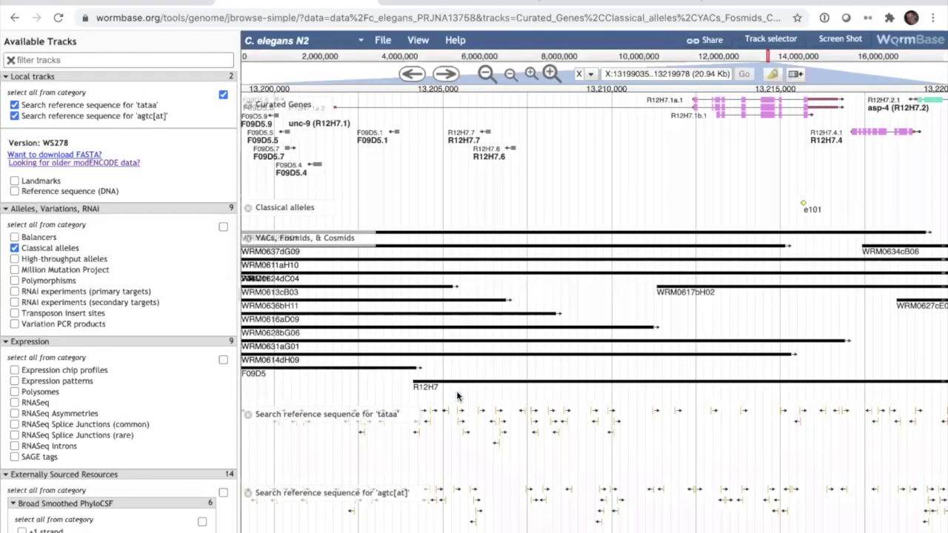
Read the matched sequences in the details of one reverse-strand and one forward-strand "agtc[at]" match, closing each afterward.
click(653, 491)
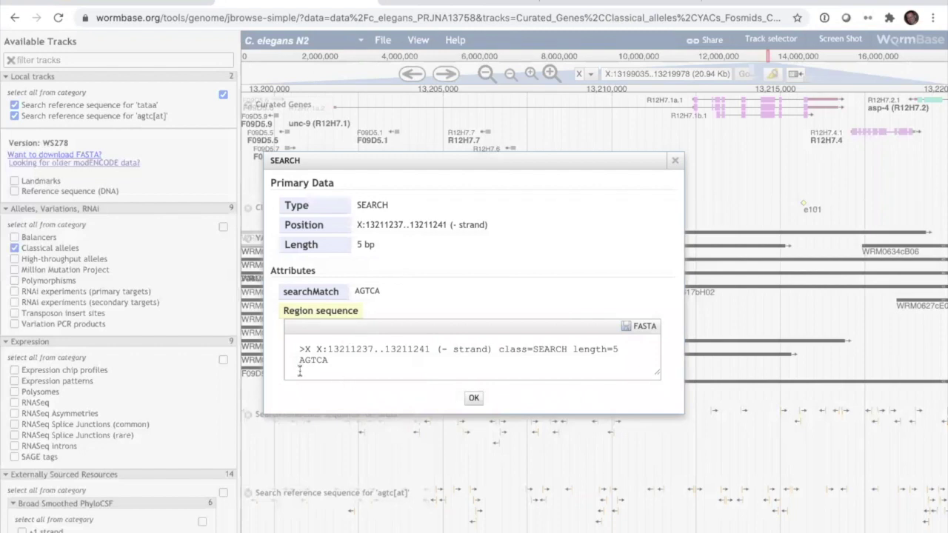
drag(322, 361, 328, 361)
click(473, 399)
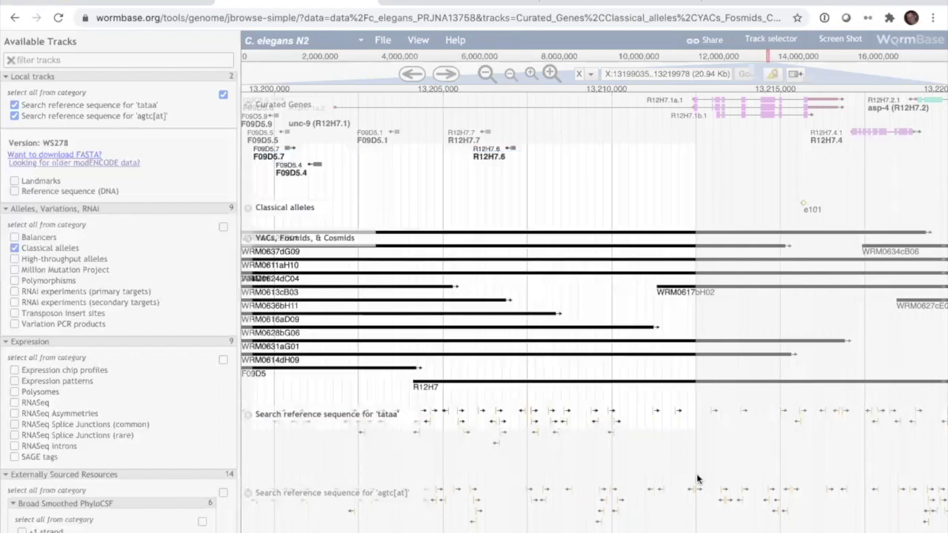
click(769, 493)
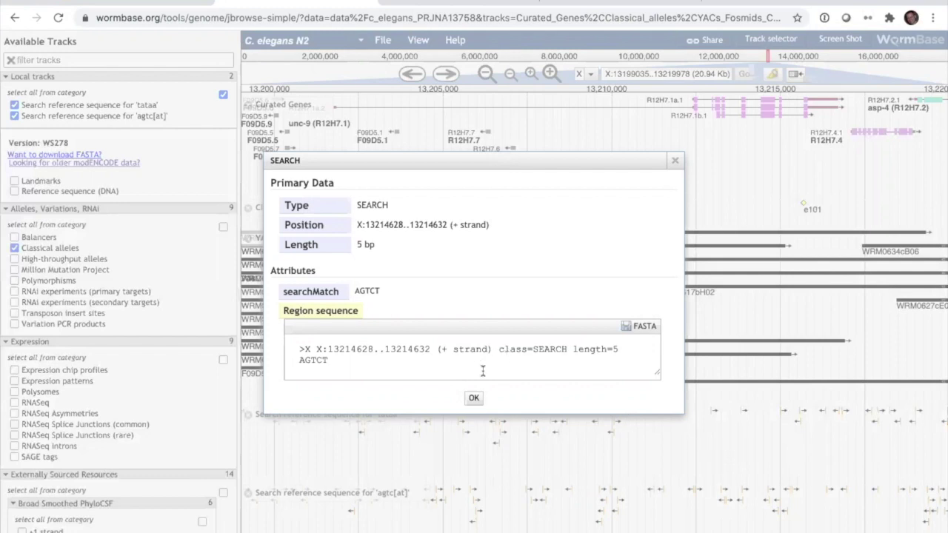
click(675, 163)
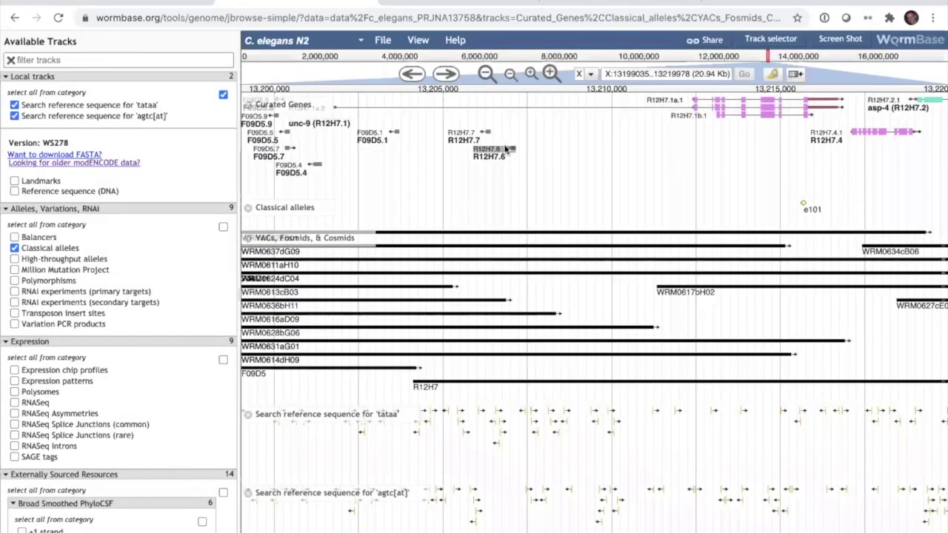
Add a motif search track for MAB-3_Yi_1999 with a minimum score of 90%.
click(383, 42)
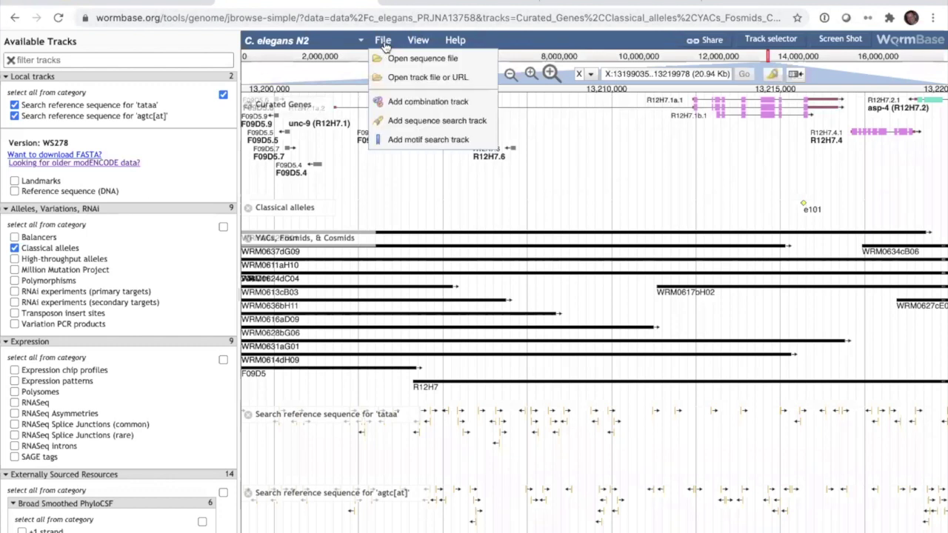
click(412, 142)
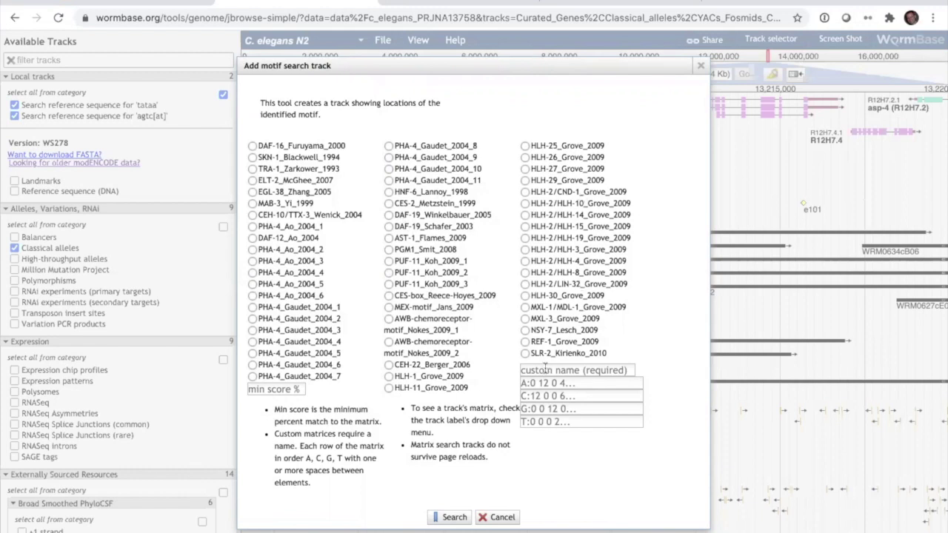
click(583, 372)
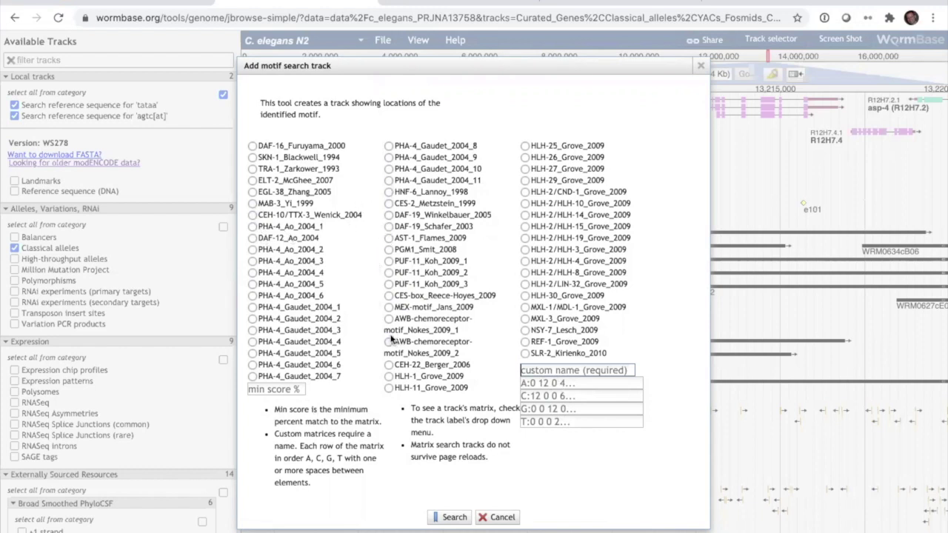
click(252, 204)
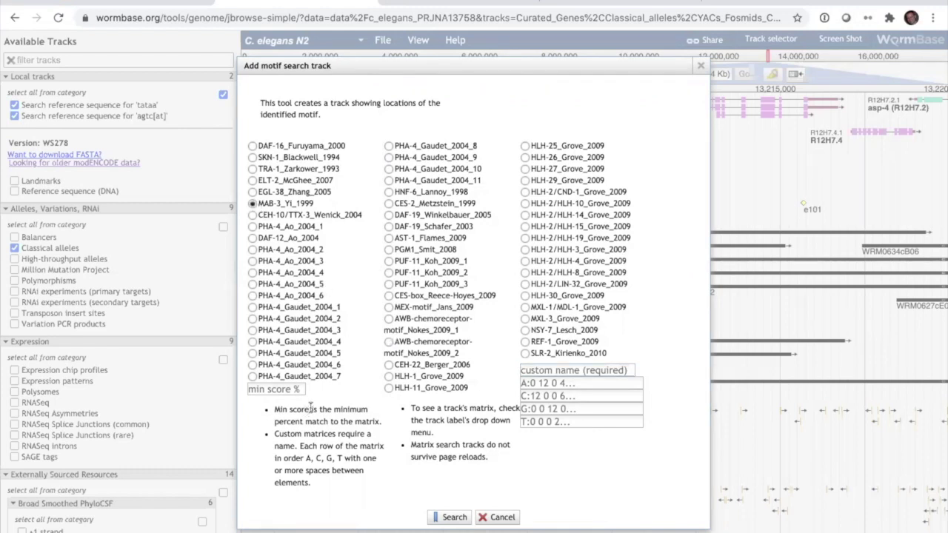
click(278, 390)
text(90)
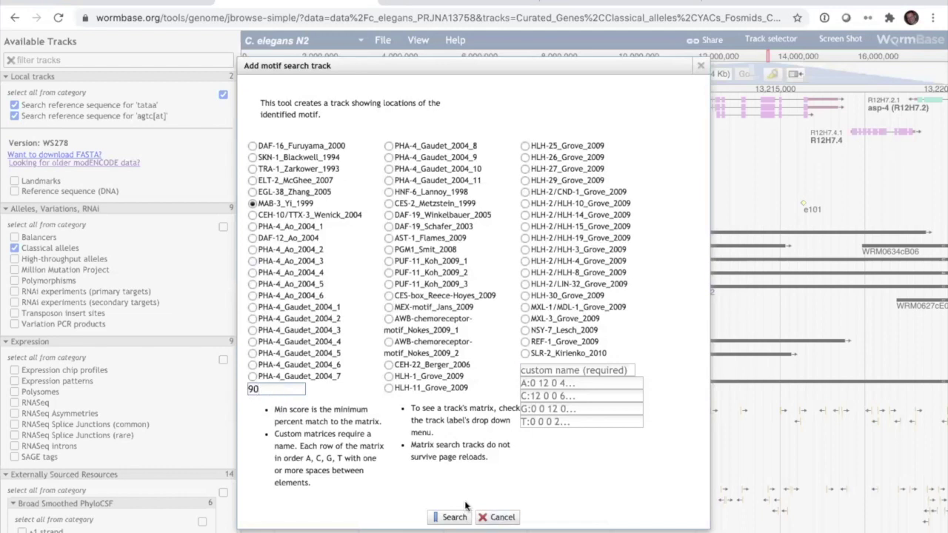
click(450, 517)
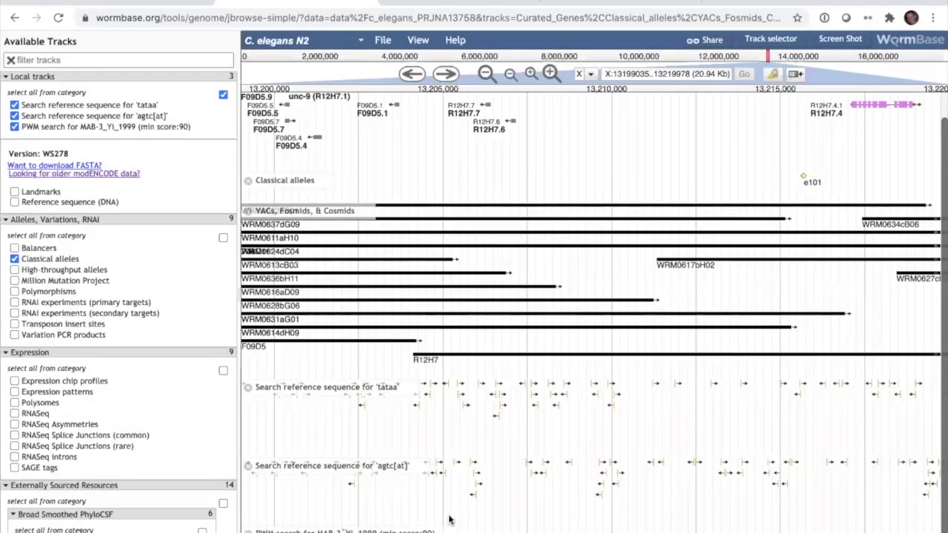
Remove the "tataa" and "agtc[at]" search tracks from the view and zoom out to a 104.2 Kb region.
click(248, 388)
click(247, 388)
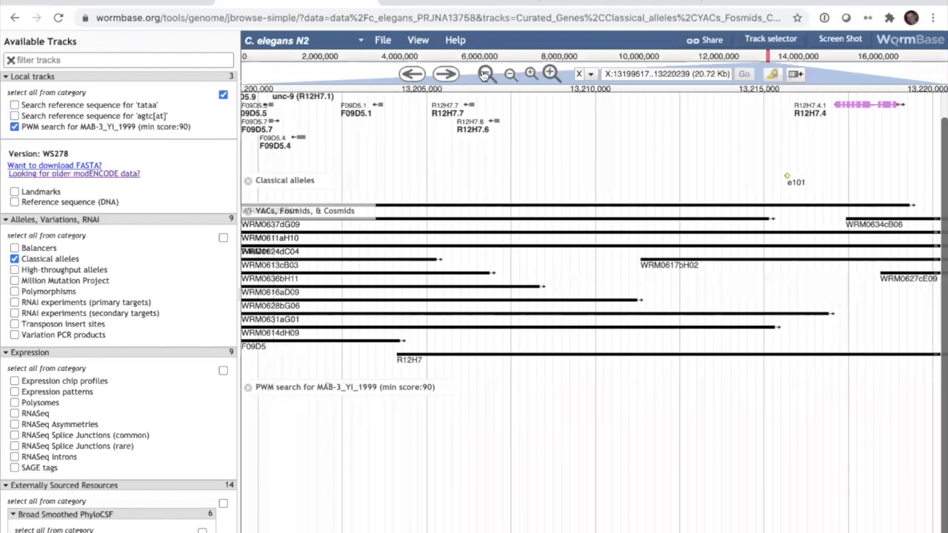
click(486, 73)
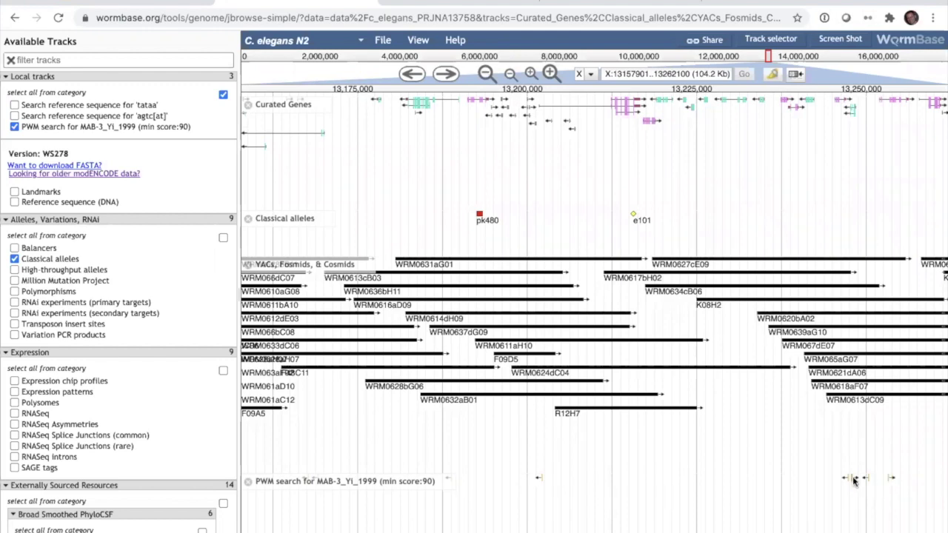
Examine the position, scores and sequence of the MAB-3 motif match just past 13,200,000 and close its details.
click(541, 479)
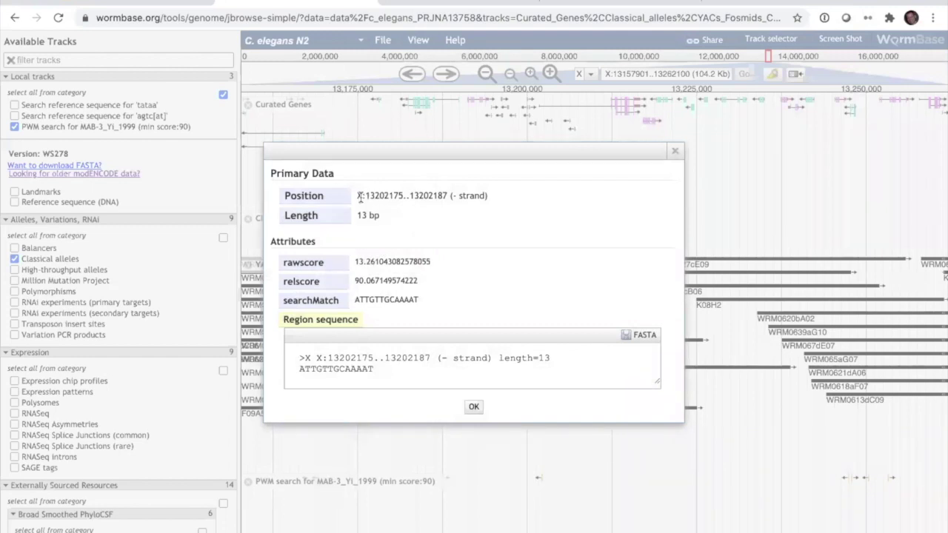
drag(368, 195, 453, 194)
click(450, 194)
click(676, 154)
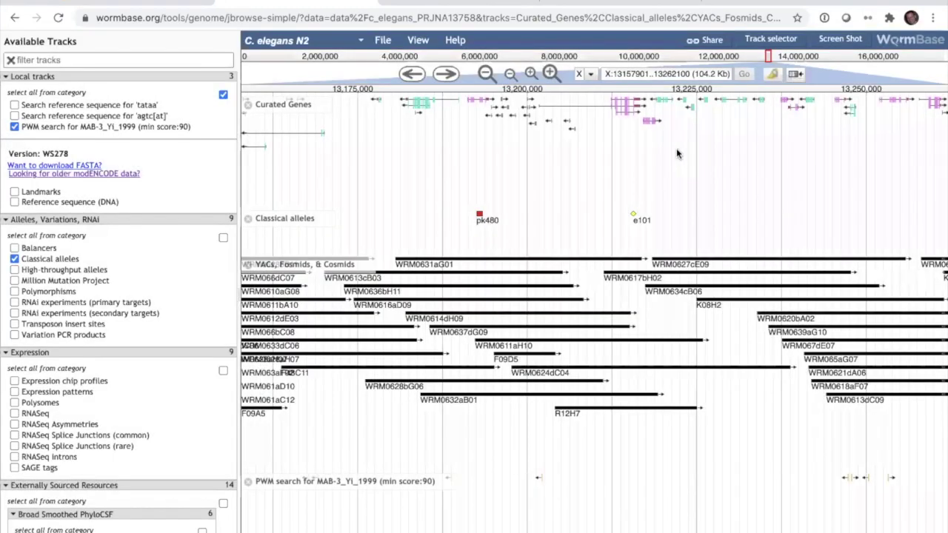
Remove the MAB-3_Yi_1999 motif search track and add the CRISPR_Cas9 sgRNA predictions track from the externally sourced resources.
click(250, 482)
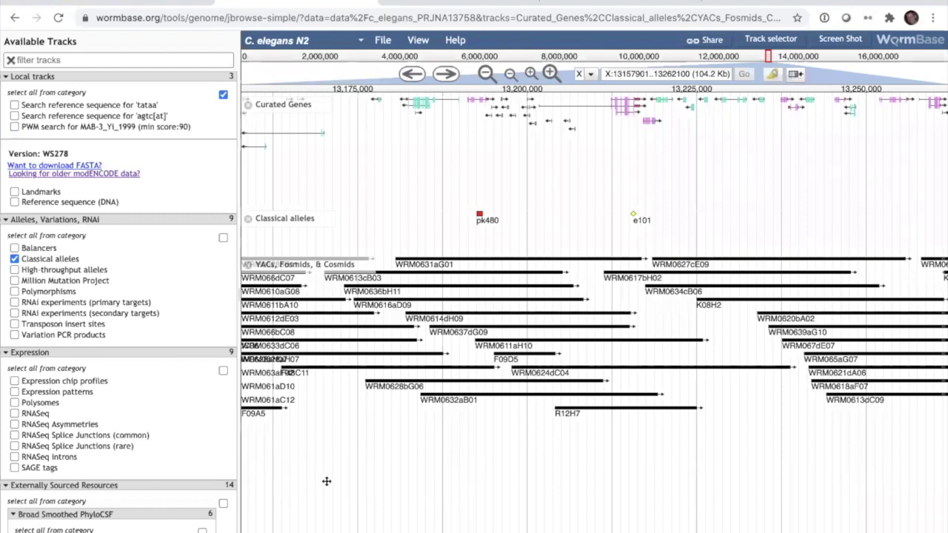
scroll(328, 480, left, 2)
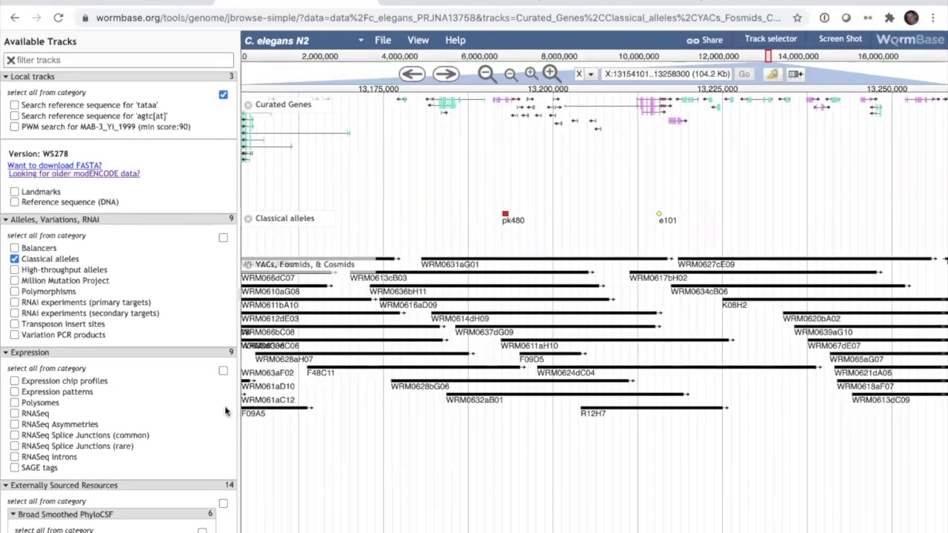
scroll(183, 402, down, 1)
scroll(183, 402, down, 1)
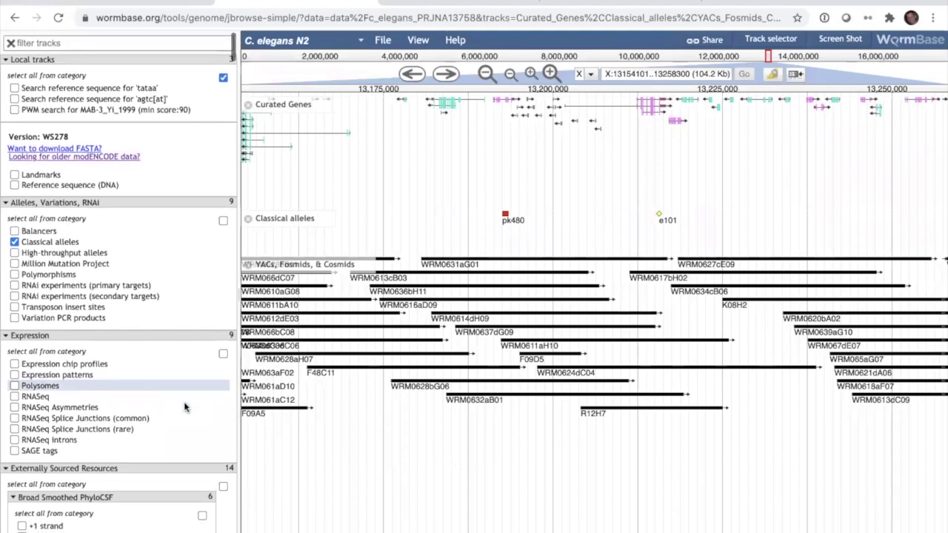
scroll(185, 405, down, 3)
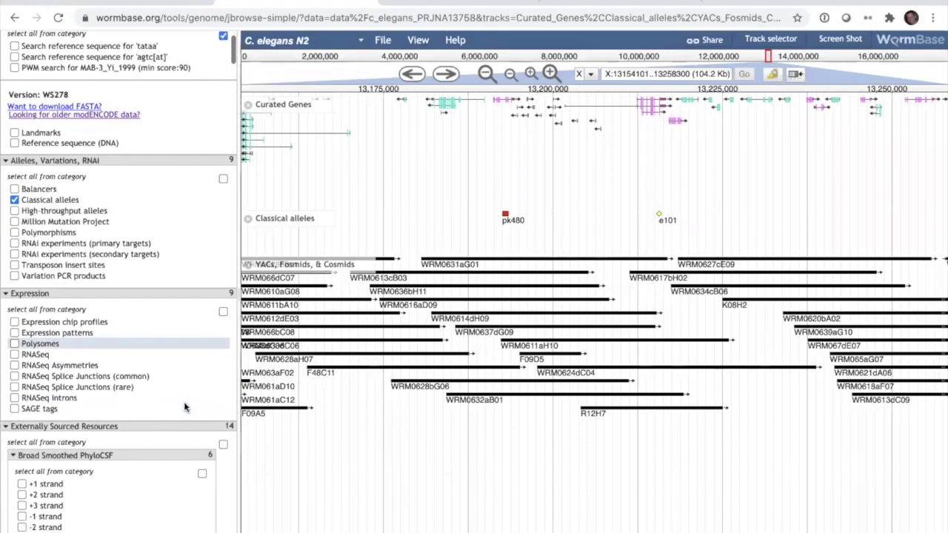
scroll(183, 401, down, 10)
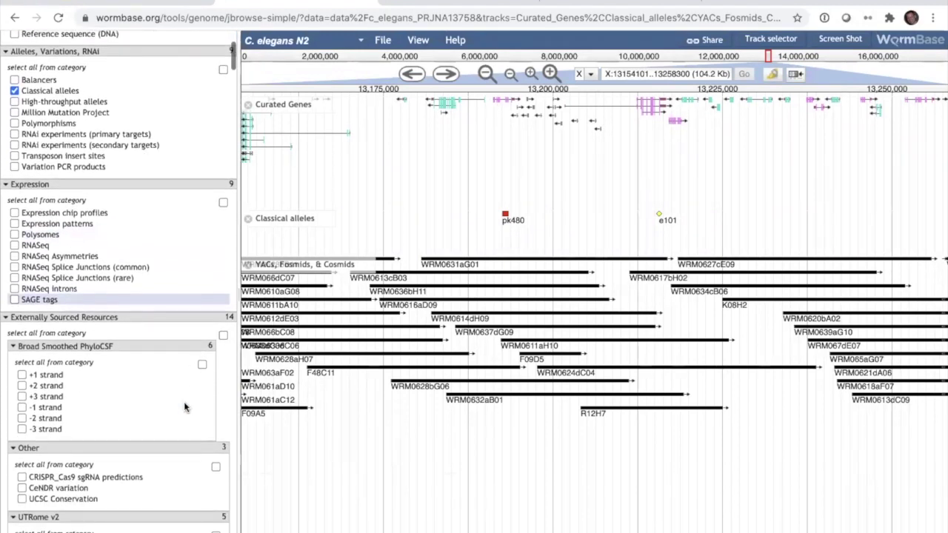
scroll(184, 401, down, 3)
scroll(183, 401, down, 5)
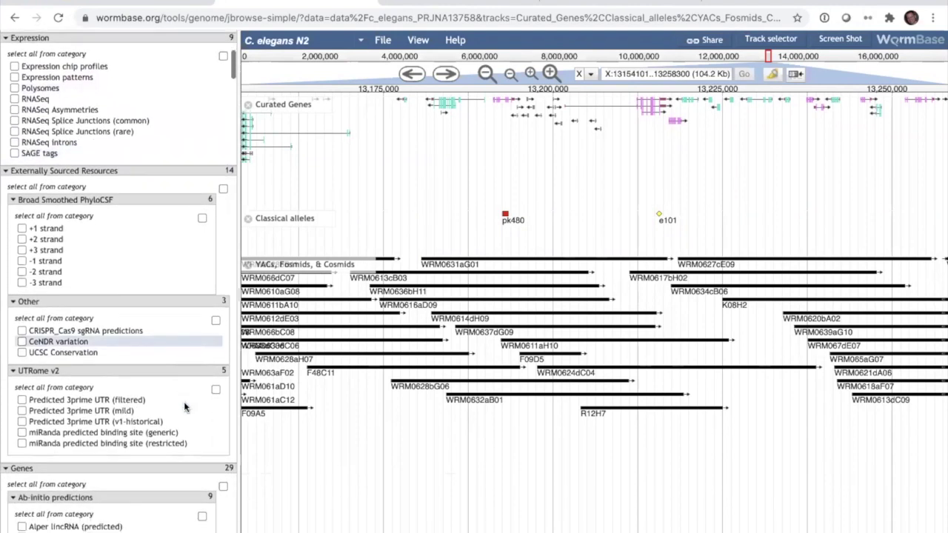
scroll(184, 401, down, 1)
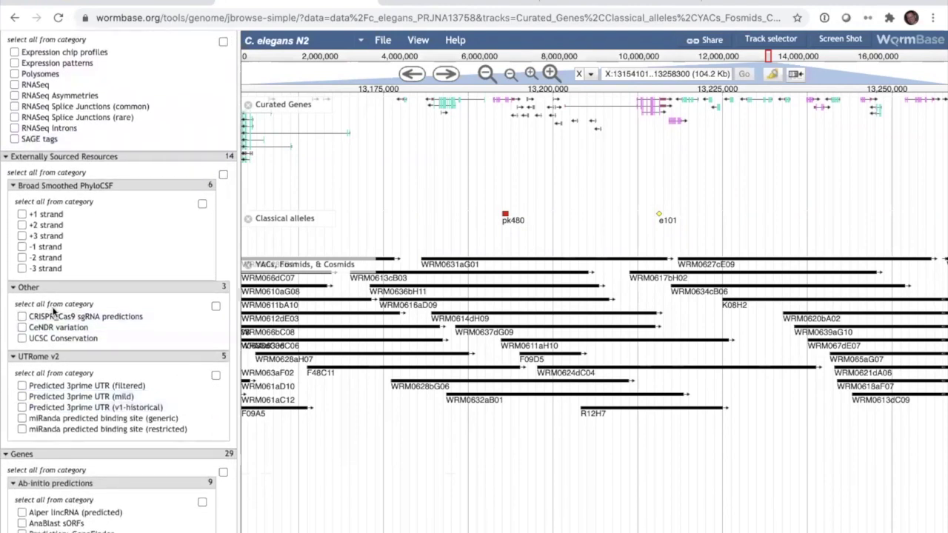
click(22, 316)
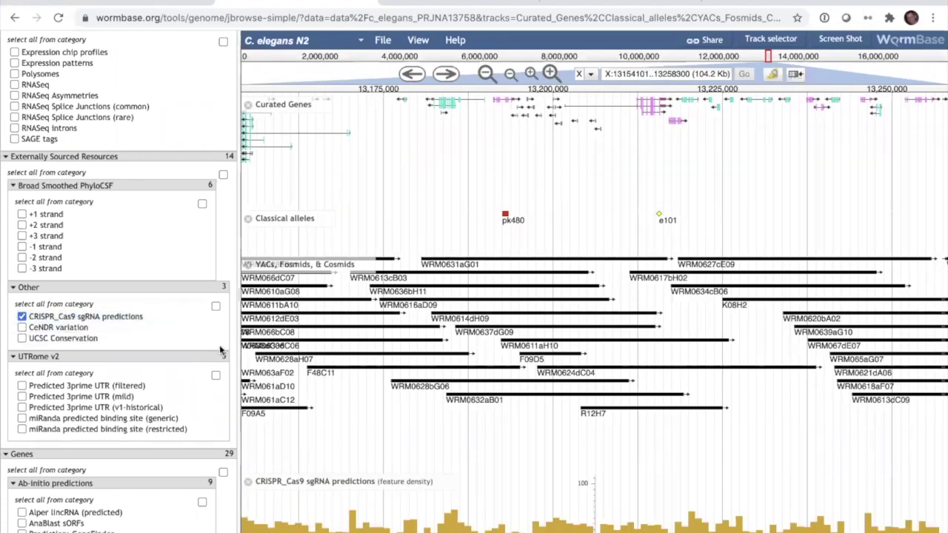
Zoom in to the 18 Kb region X:13200606..13218605 around unc-9 and inspect the details of individual sgRNA predictions.
mouse_move(437, 483)
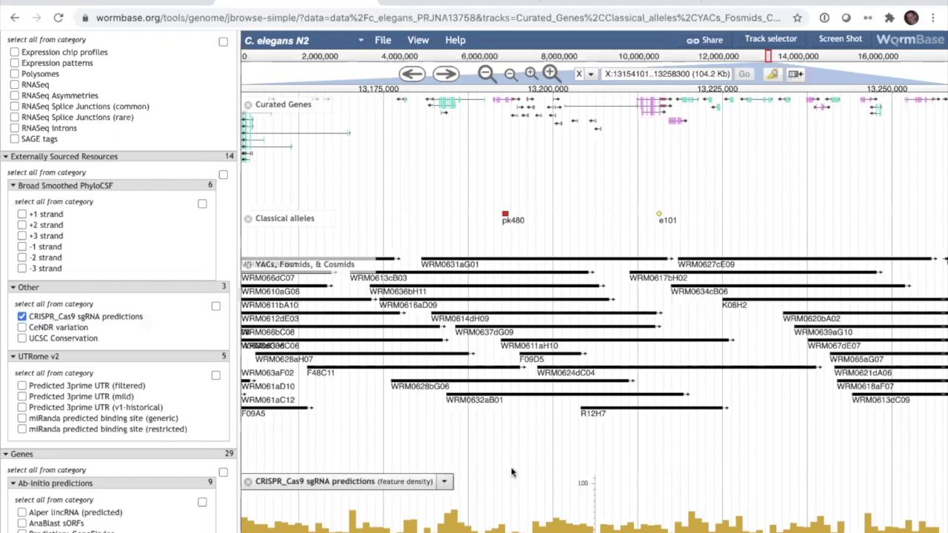
drag(552, 88, 680, 89)
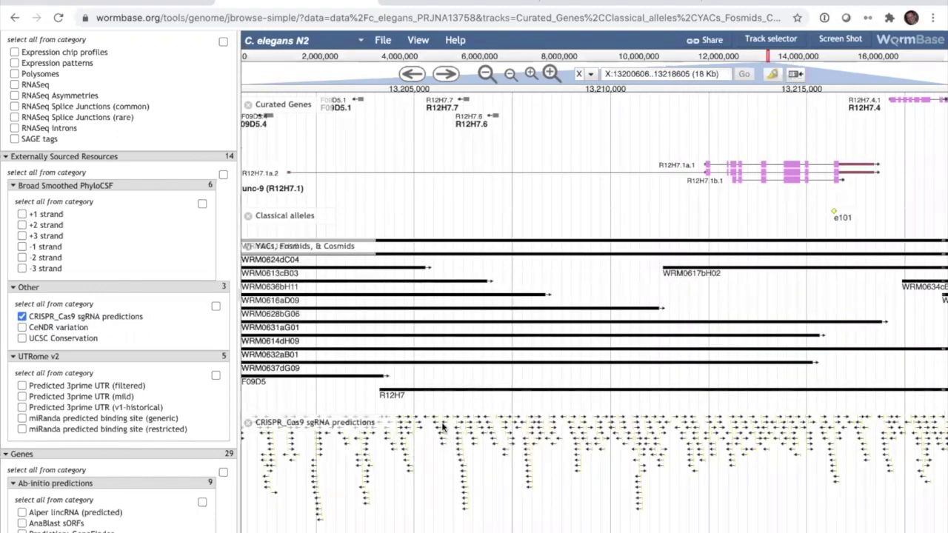
mouse_move(463, 420)
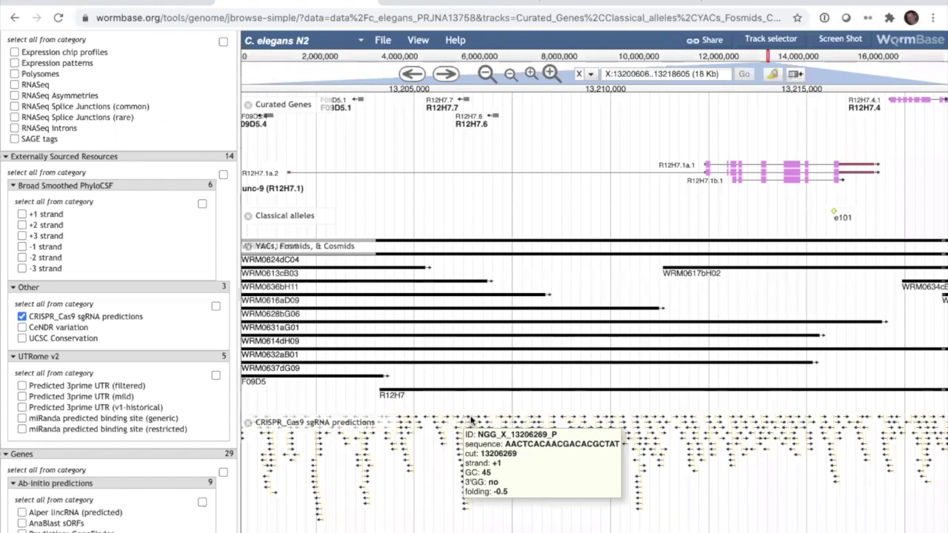
mouse_move(501, 419)
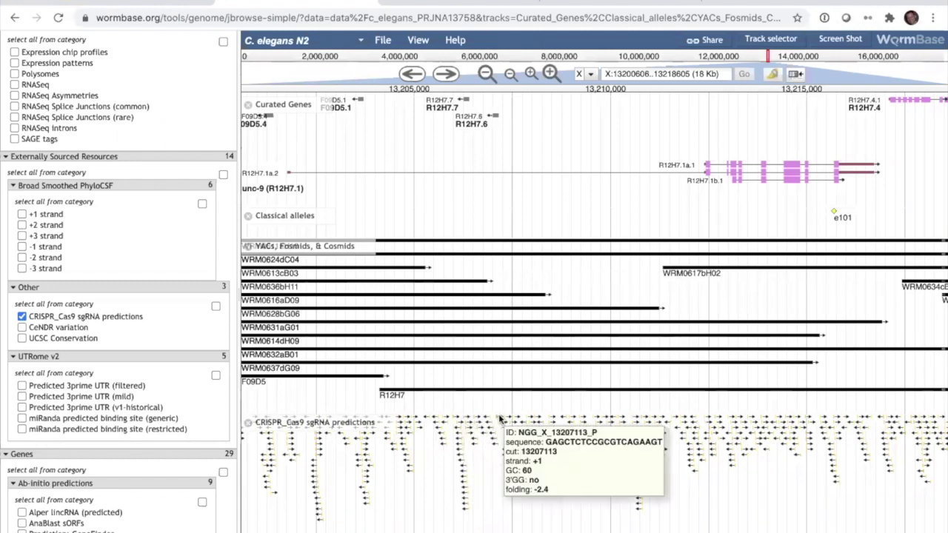
Read the source information about the CRISPR_Cas9 sgRNA predictions track, close it, and remove the track from the view.
click(382, 422)
click(420, 425)
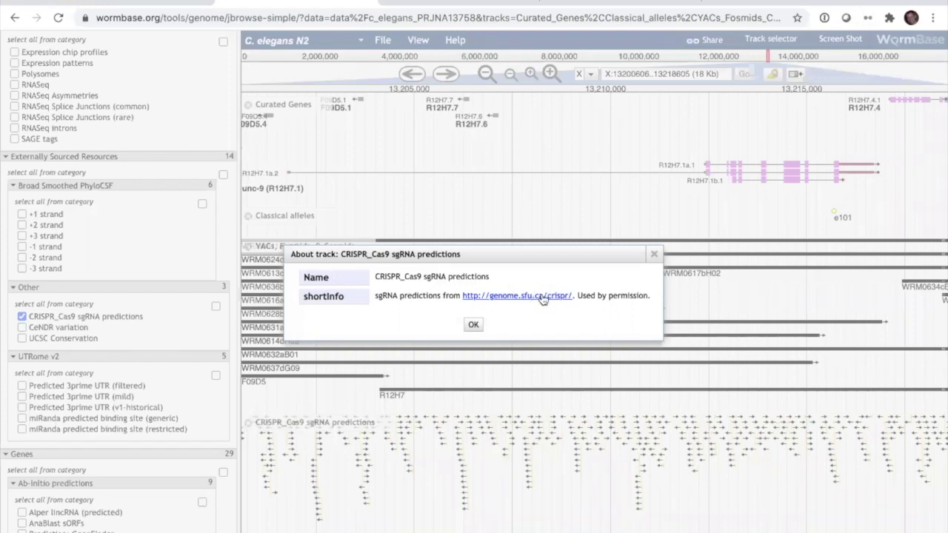
click(653, 256)
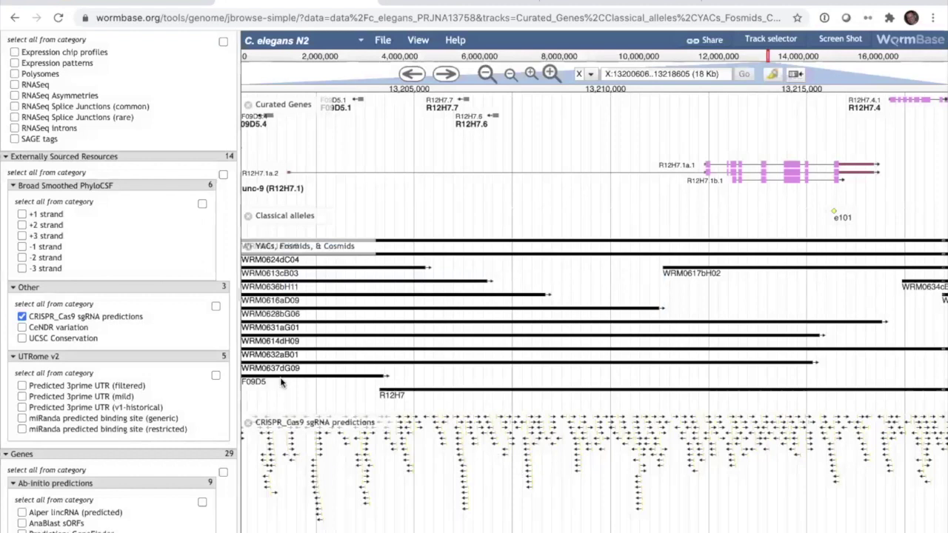
click(22, 316)
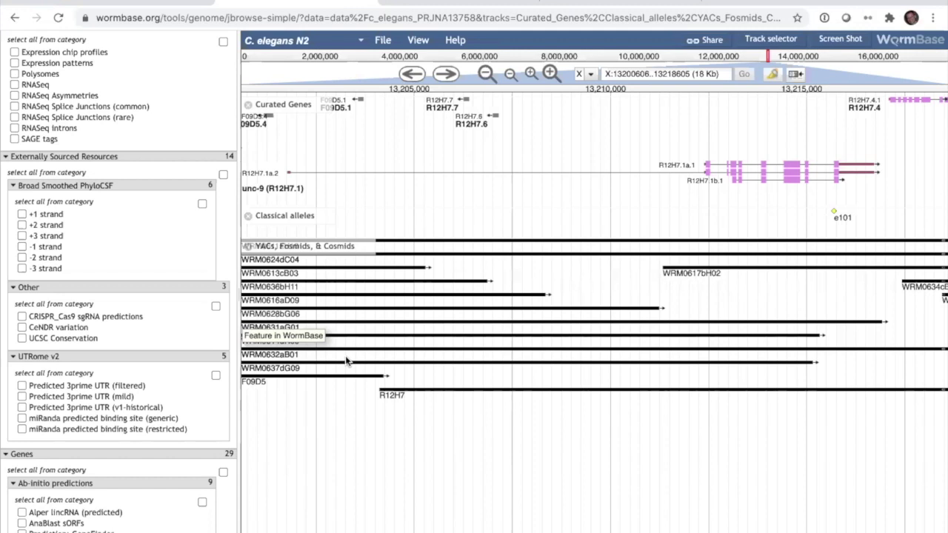
View the sequence of the unc-9 gene for transcript R12H7.1a.1.
right_click(746, 174)
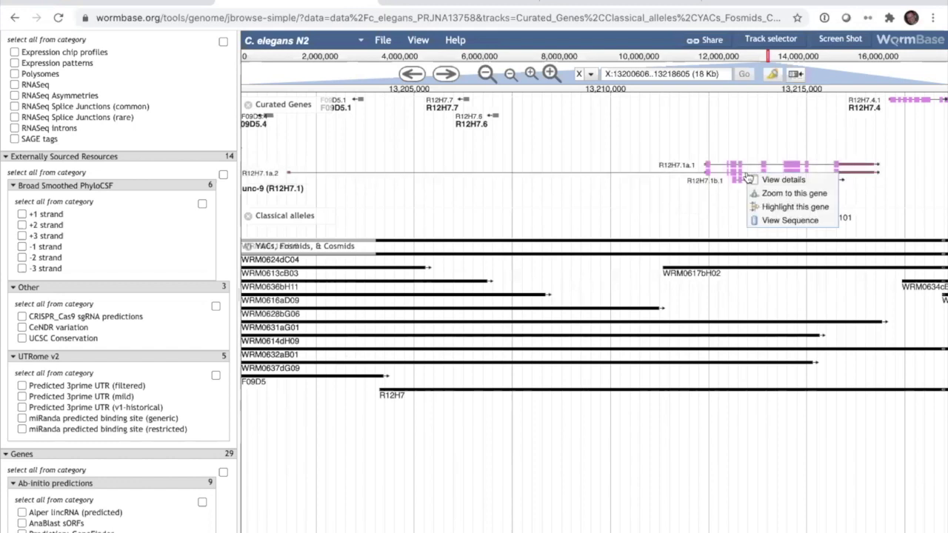
right_click(777, 226)
click(750, 220)
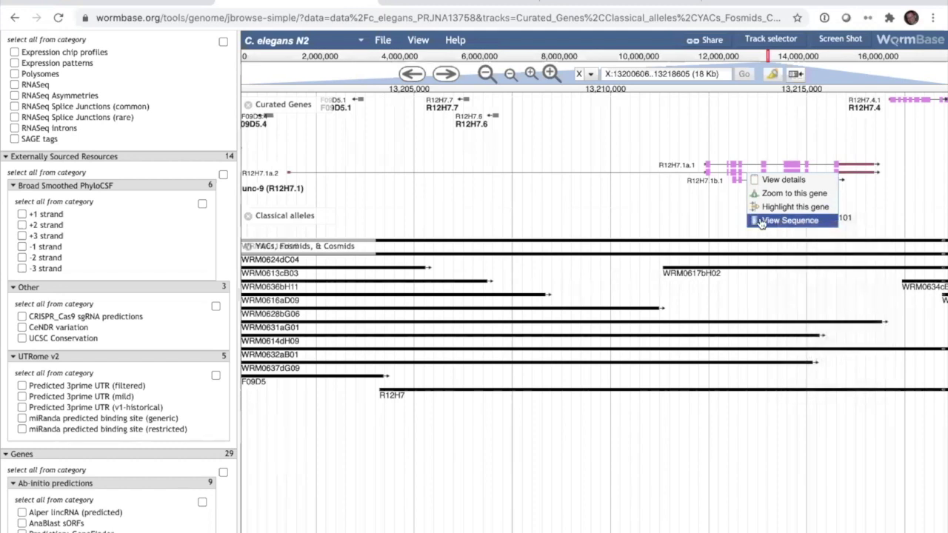
click(755, 220)
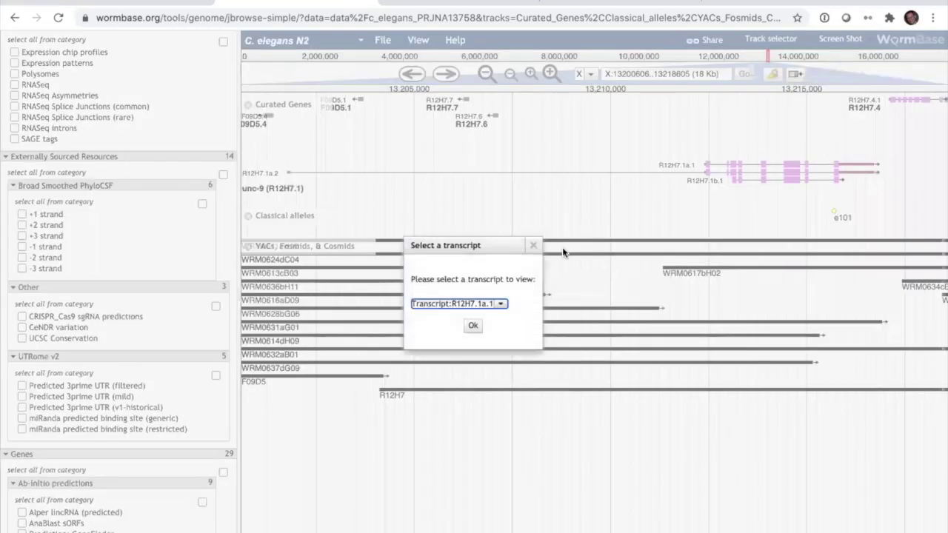
click(497, 304)
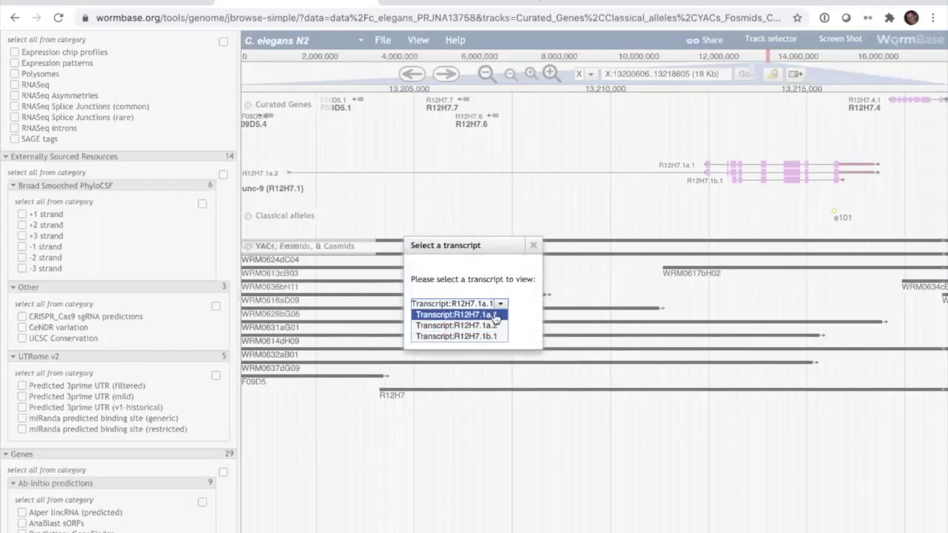
click(494, 330)
click(474, 326)
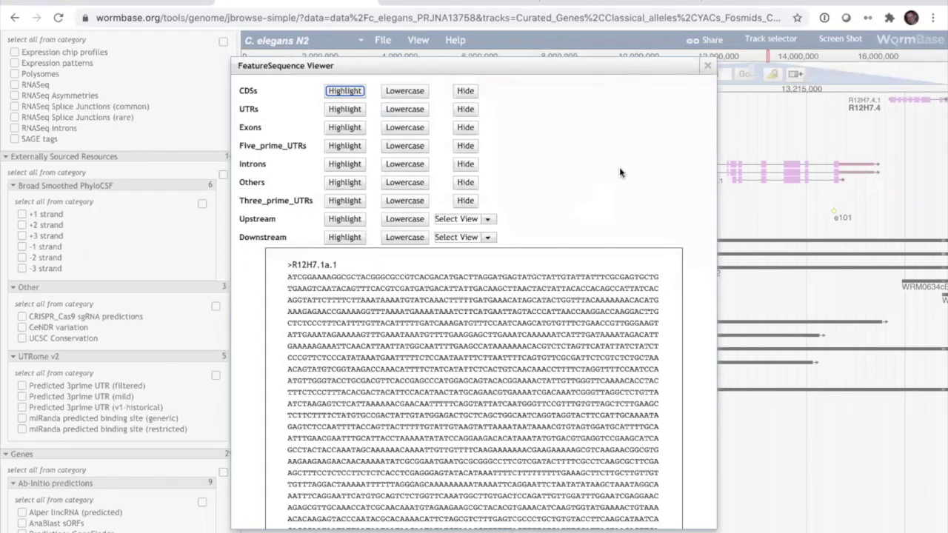
Look through the R12H7.1a.1 transcript sequence and highlight its CDSs.
scroll(239, 299, down, 5)
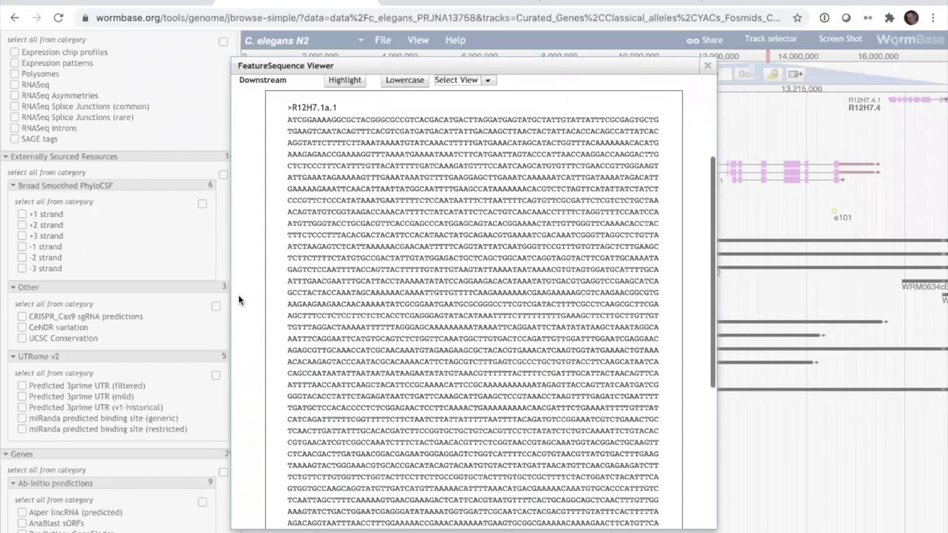
scroll(239, 299, up, 5)
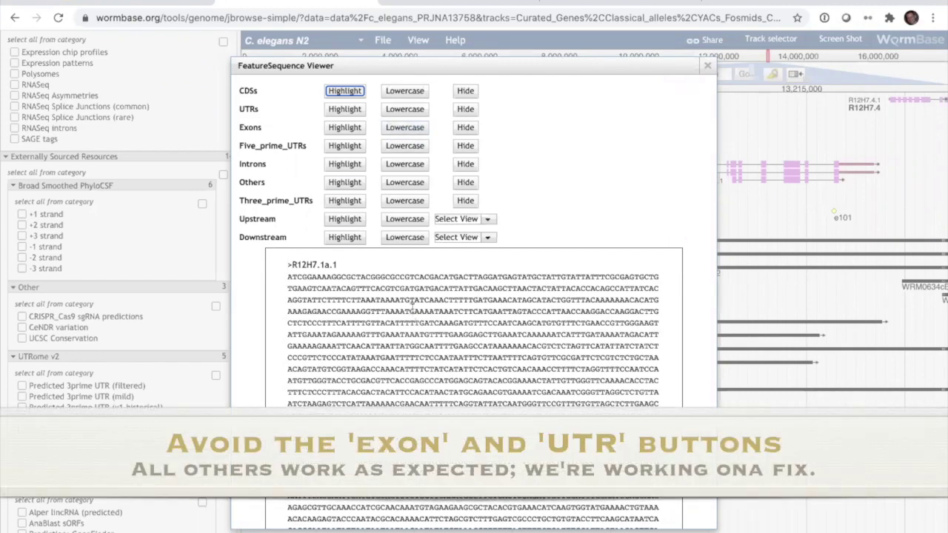
click(336, 91)
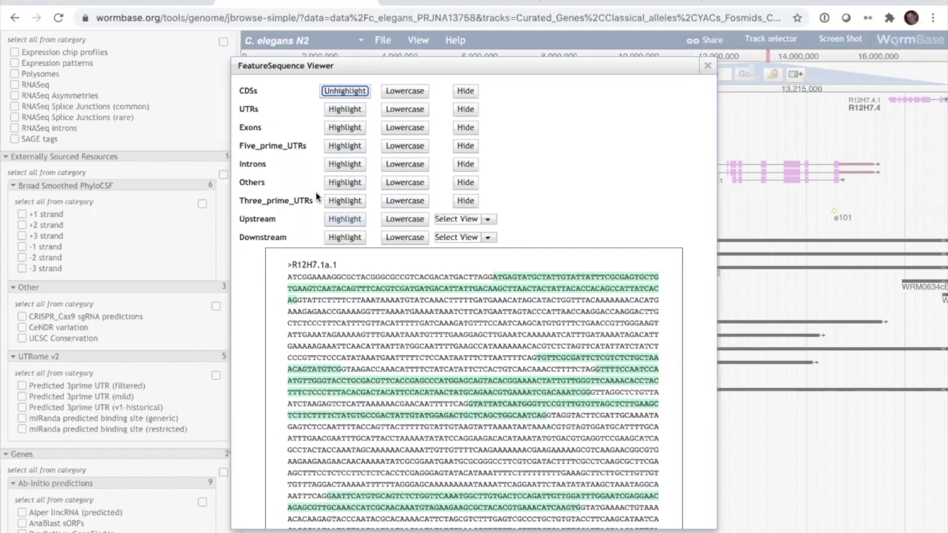
Try highlighting the UTRs and the five-prime UTRs in the sequence, and clear both highlights.
click(342, 109)
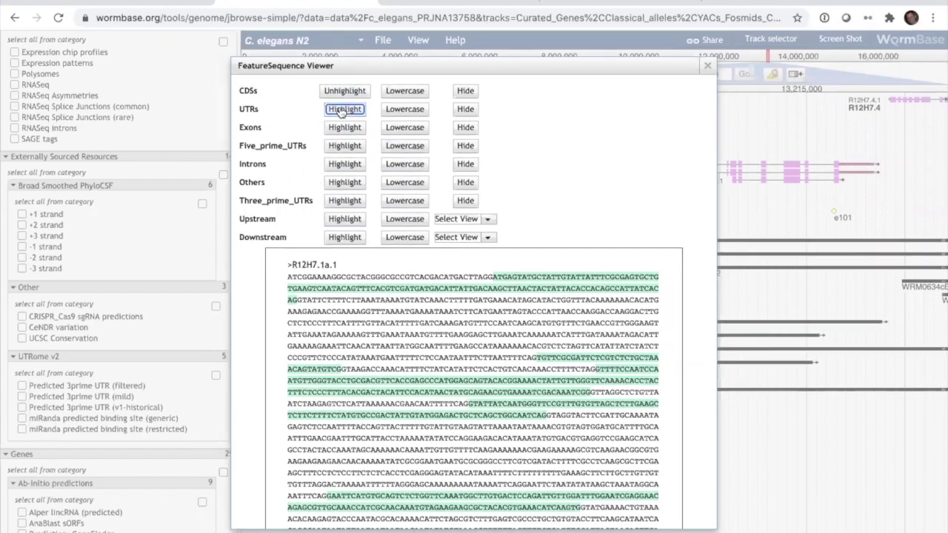
click(341, 110)
click(336, 146)
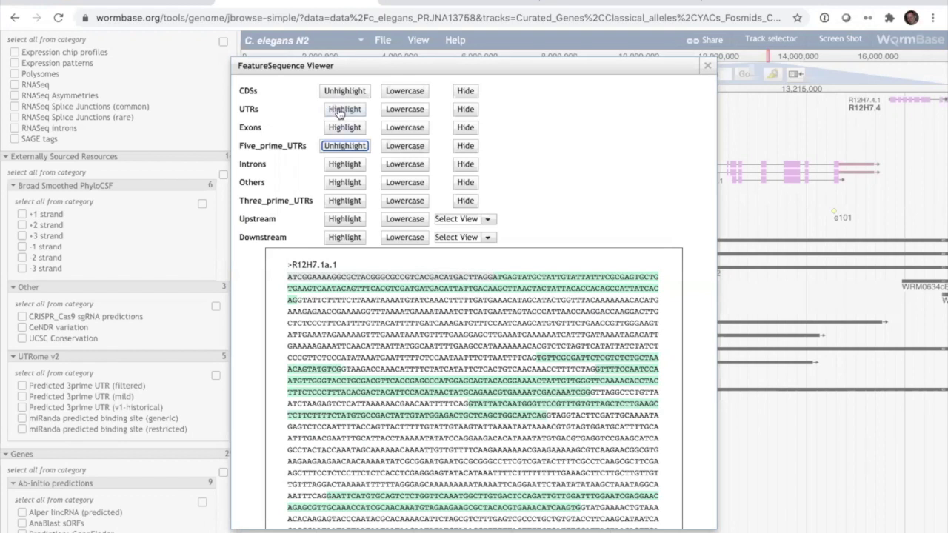
click(334, 146)
click(337, 112)
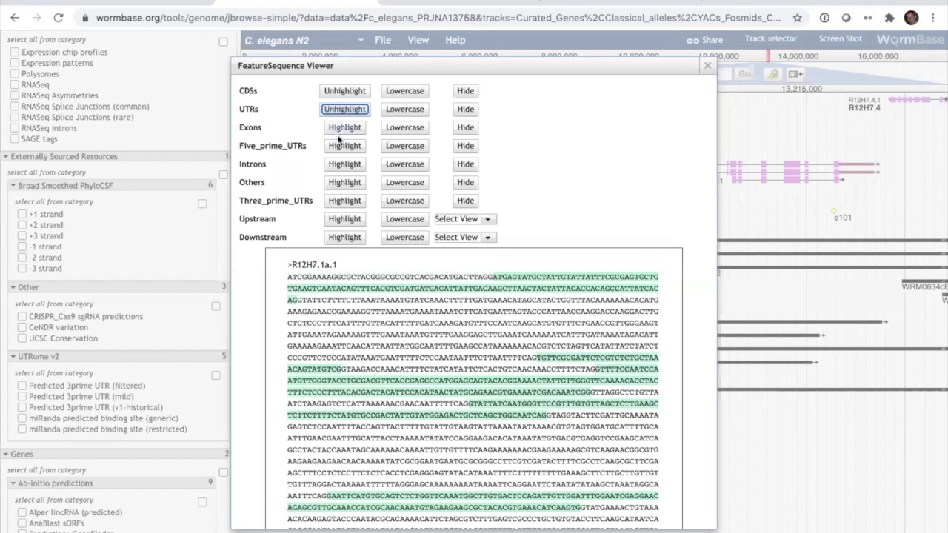
click(342, 111)
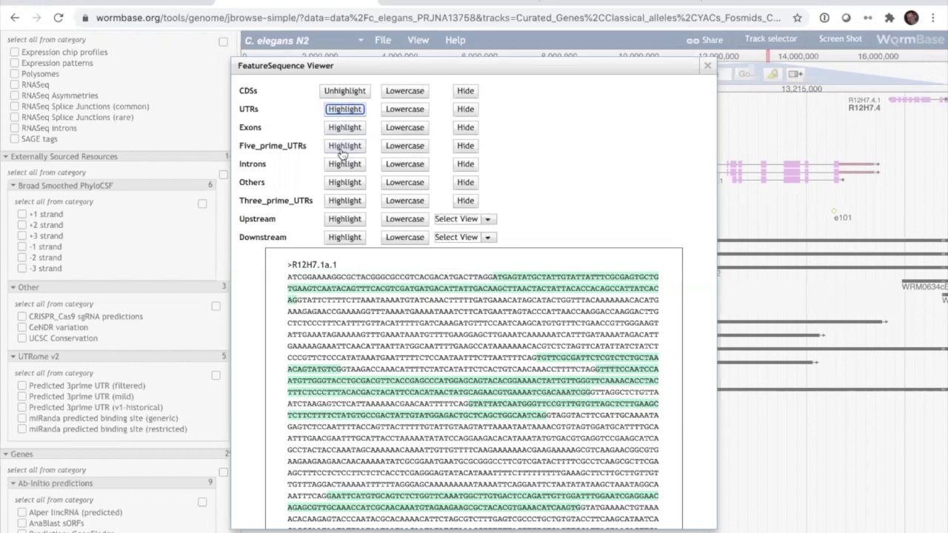
click(338, 147)
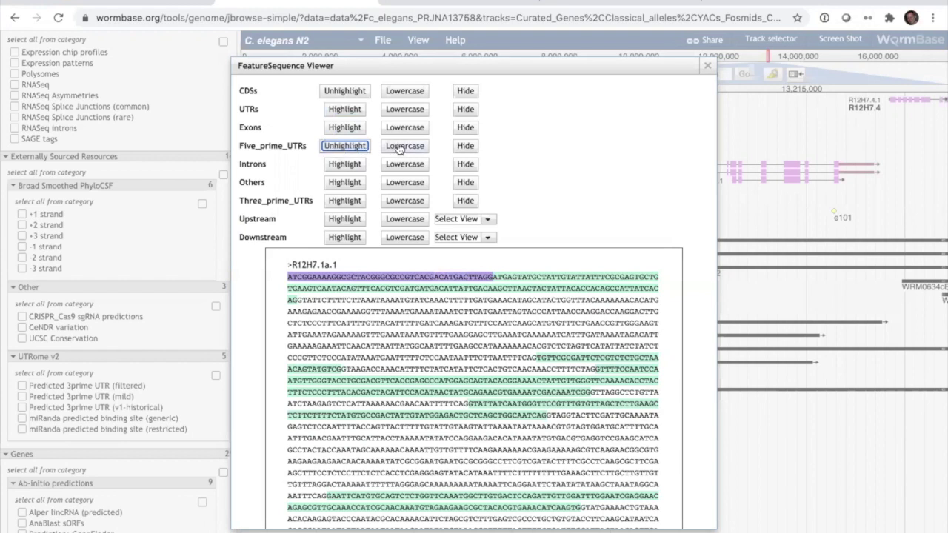
click(353, 148)
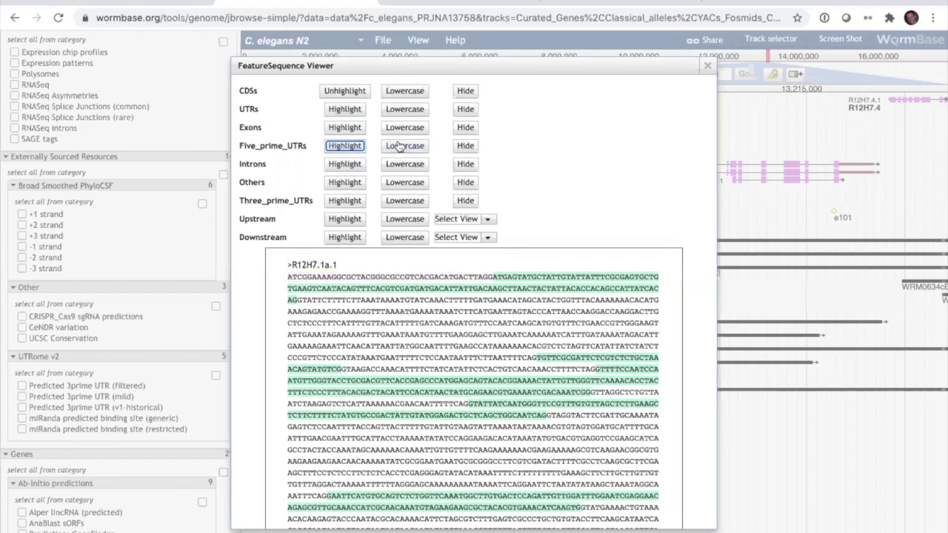
Change the introns in the transcript sequence to lowercase and hide them.
click(404, 164)
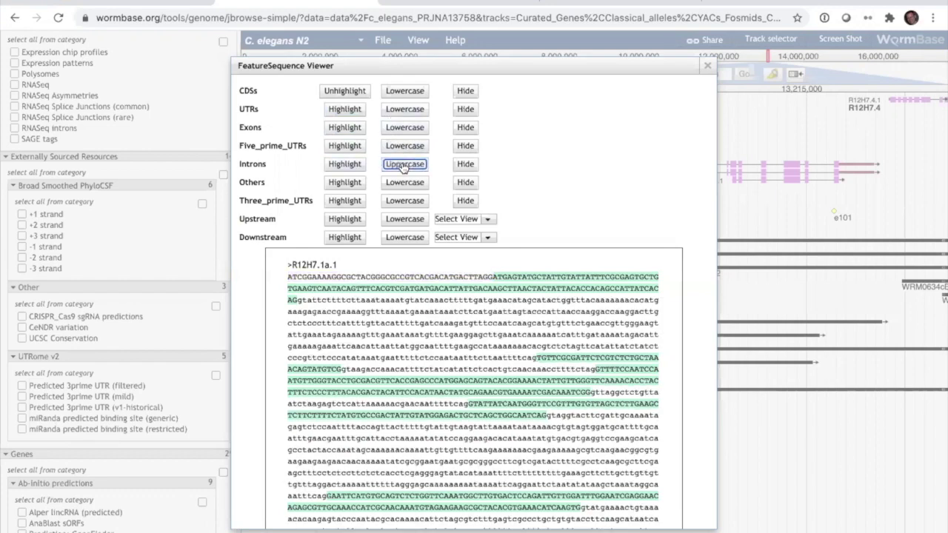
click(465, 164)
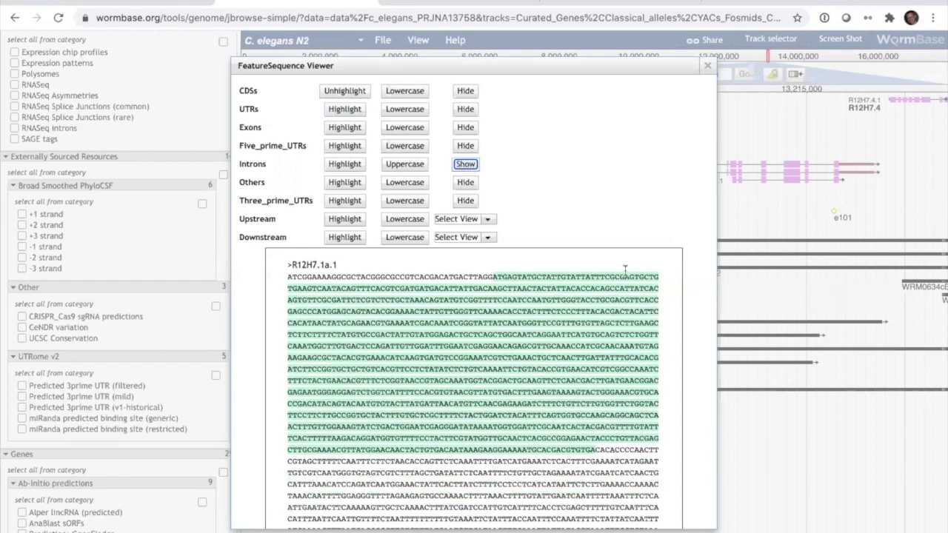
scroll(624, 329, down, 1)
scroll(623, 328, up, 1)
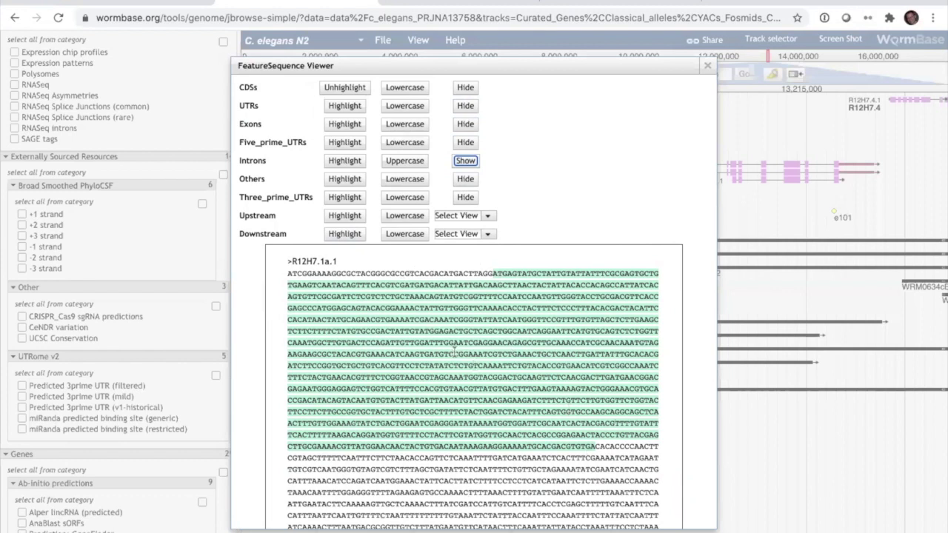
Select the transcript's sequence text from its first base and clear the selection.
drag(287, 276, 653, 509)
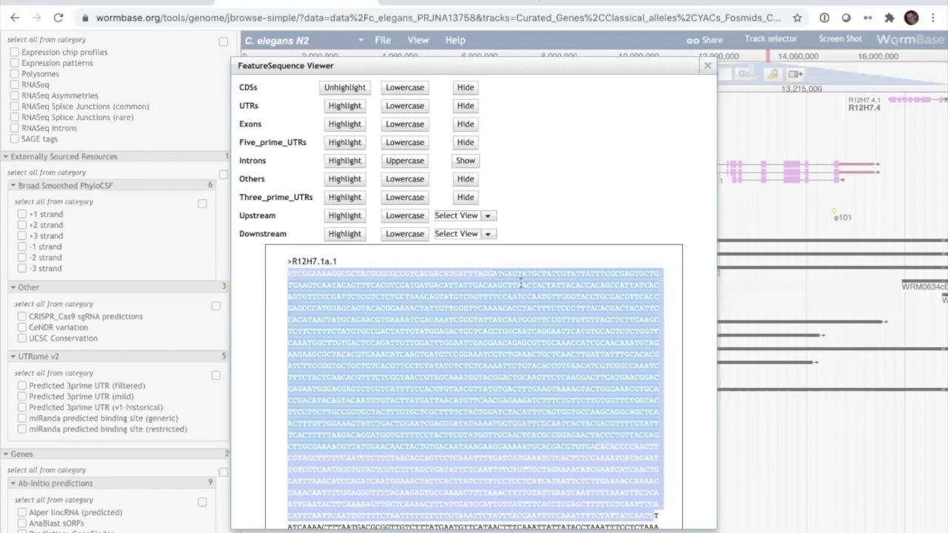
click(556, 213)
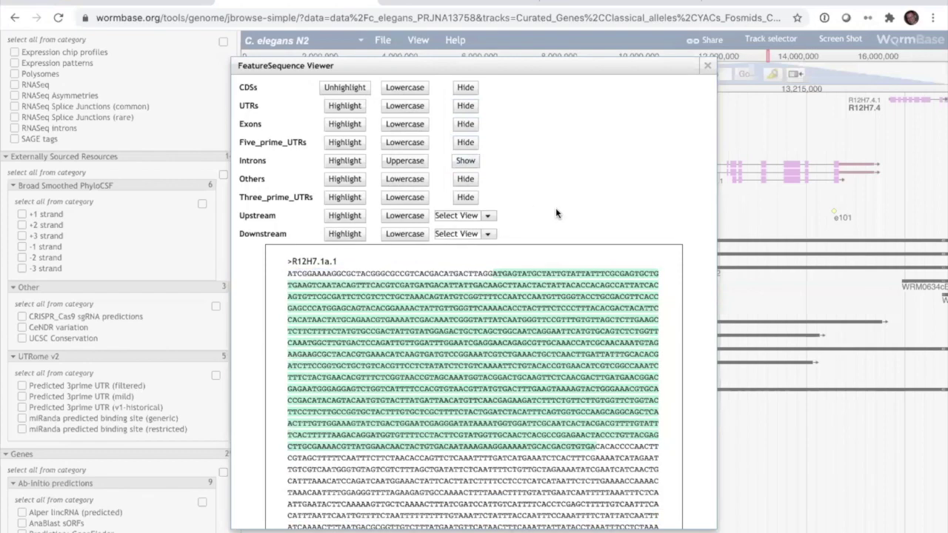
Include 2000 bp of upstream sequence in the R12H7.1a.1 transcript sequence and look through the extended result.
click(489, 217)
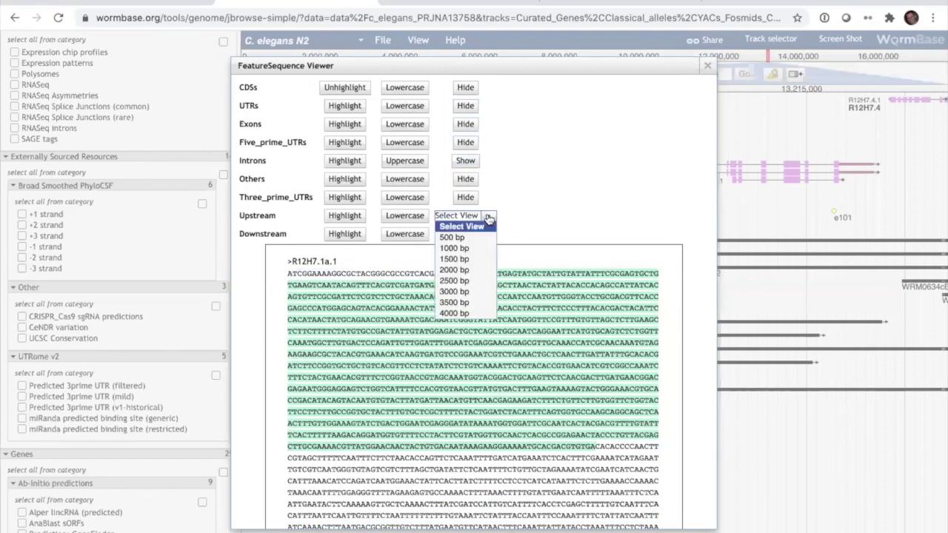
click(470, 271)
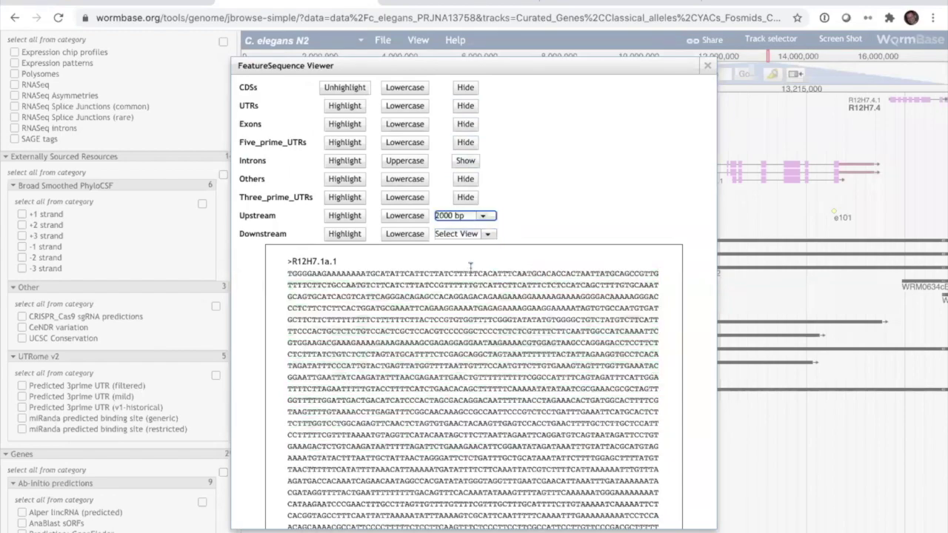
scroll(571, 314, down, 5)
scroll(572, 315, up, 5)
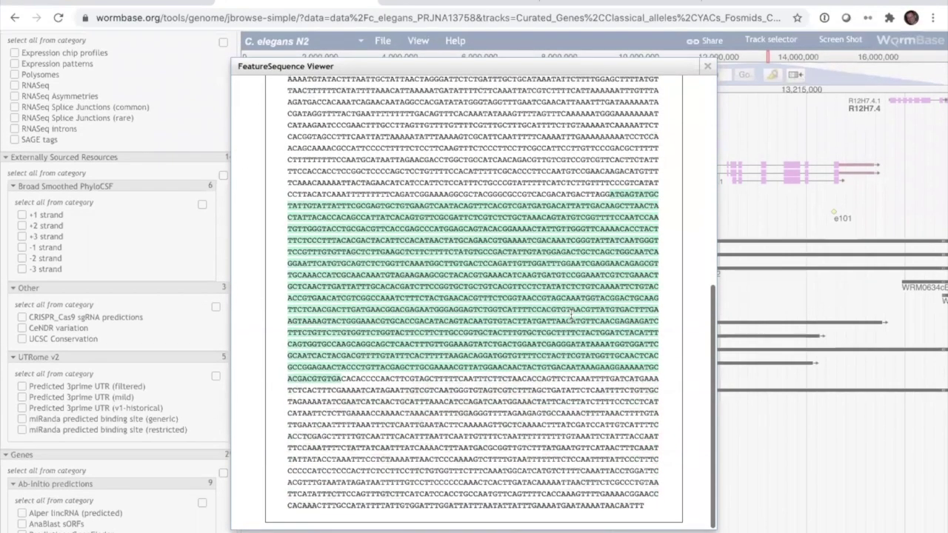
scroll(571, 315, up, 3)
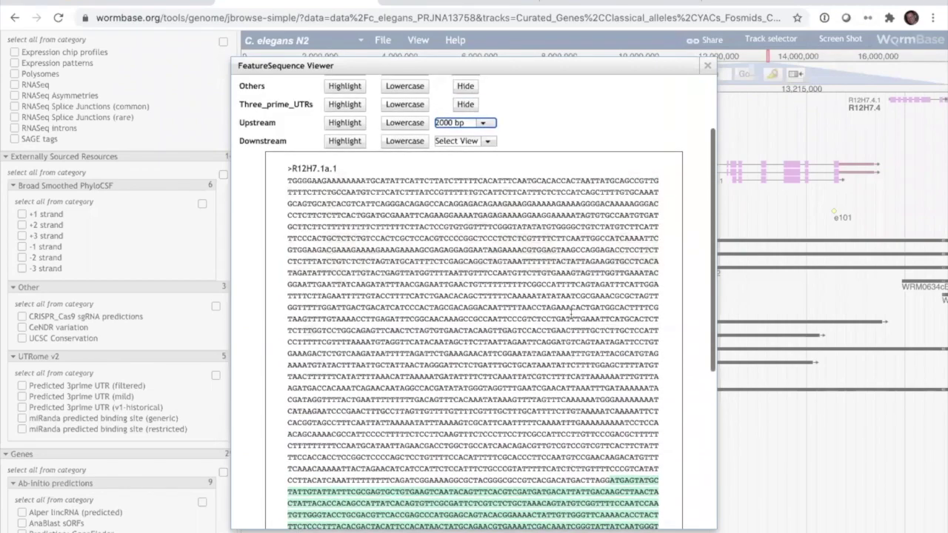
scroll(571, 314, down, 5)
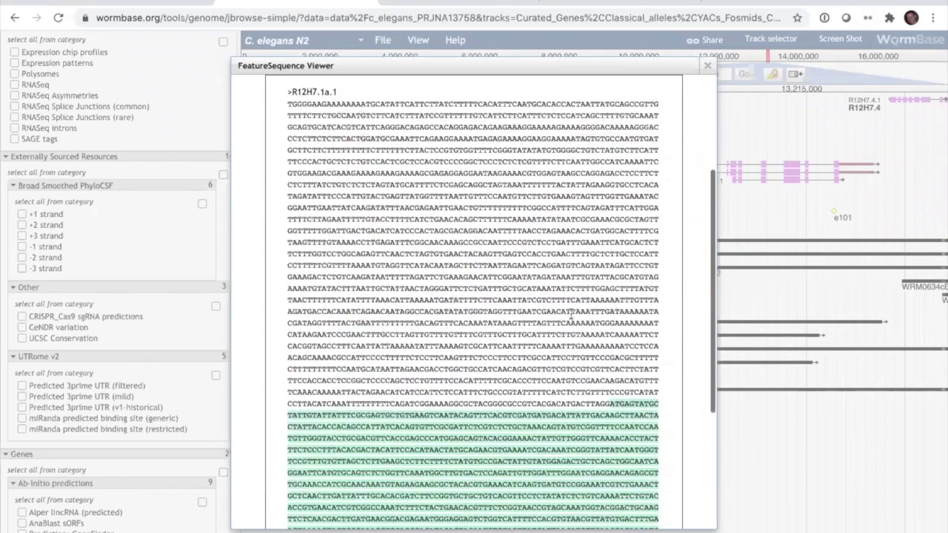
scroll(571, 315, up, 5)
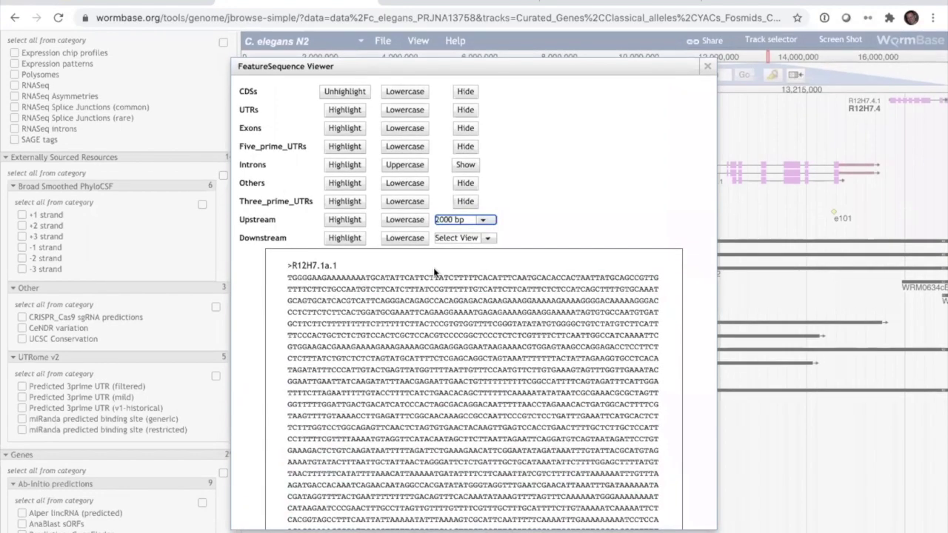
Try selecting the extended sequence text from its start, clear the selection, and close the sequence viewer.
scroll(433, 267, down, 1)
drag(302, 275, 533, 521)
scroll(575, 400, down, 5)
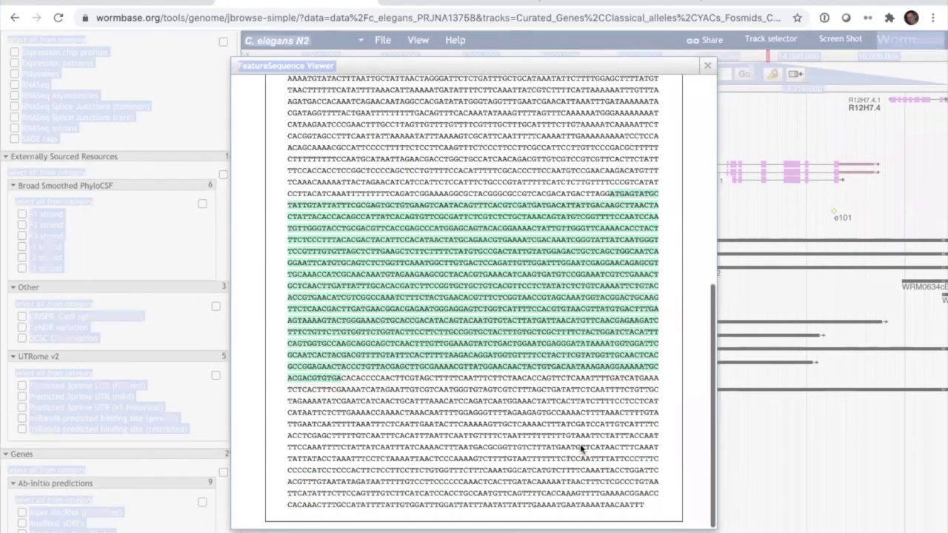
click(586, 447)
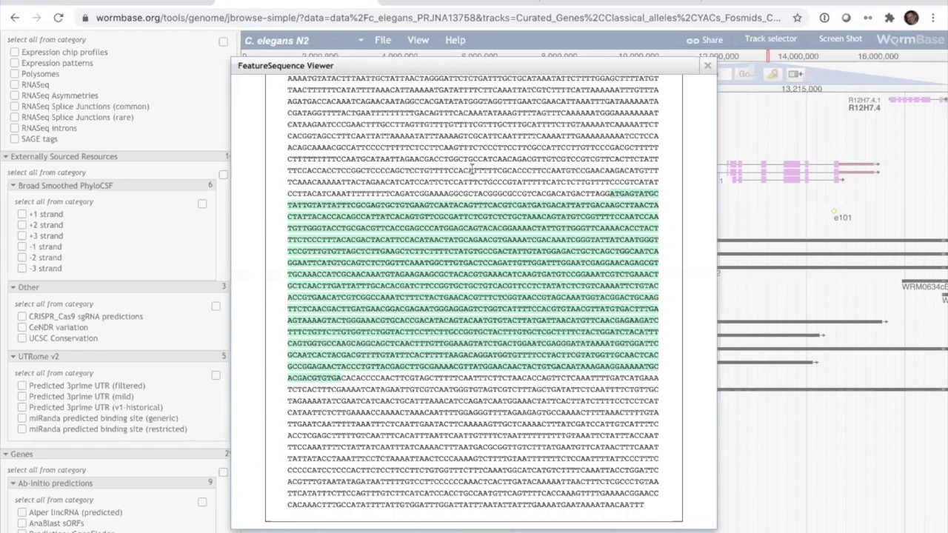
scroll(521, 157, up, 5)
scroll(521, 158, up, 1)
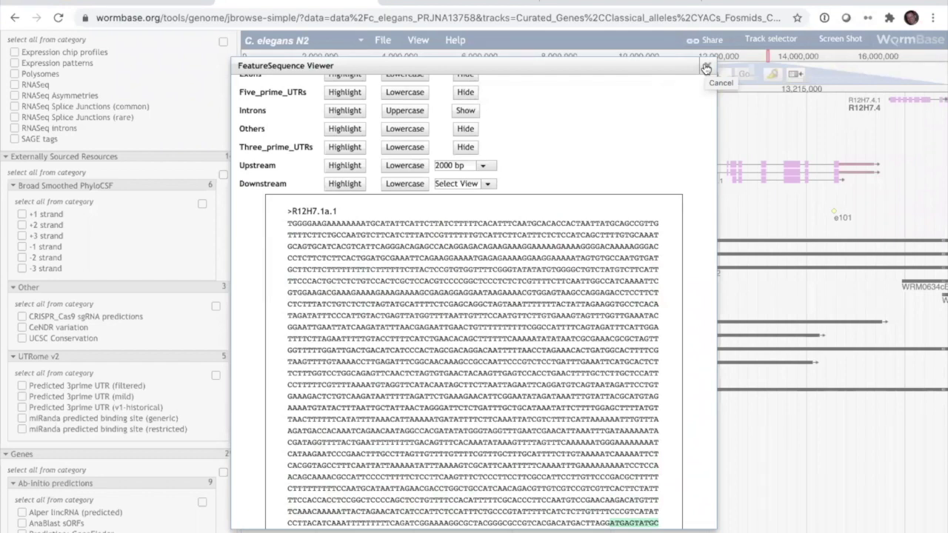
click(706, 68)
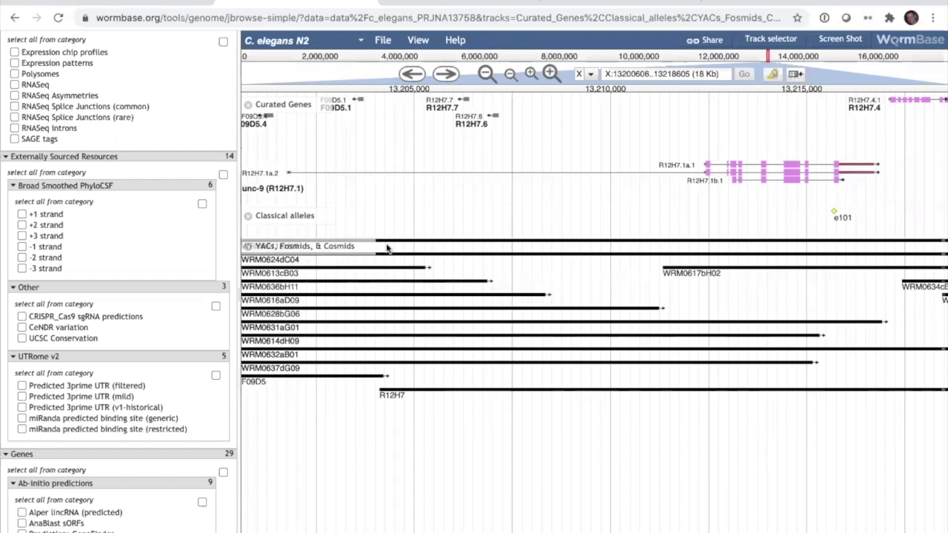
View the details of fosmid WRM0611aH10, select and look through its region sequence, and close the details.
right_click(487, 243)
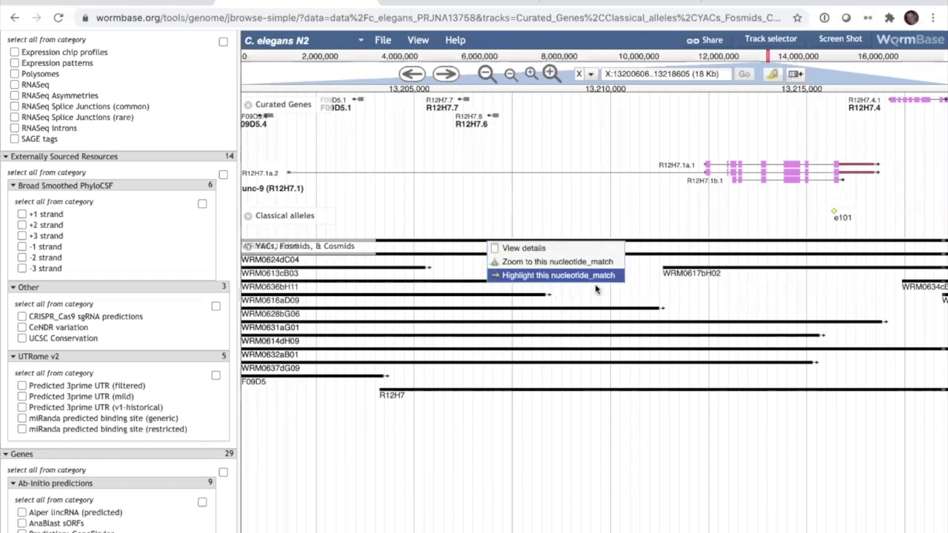
click(527, 249)
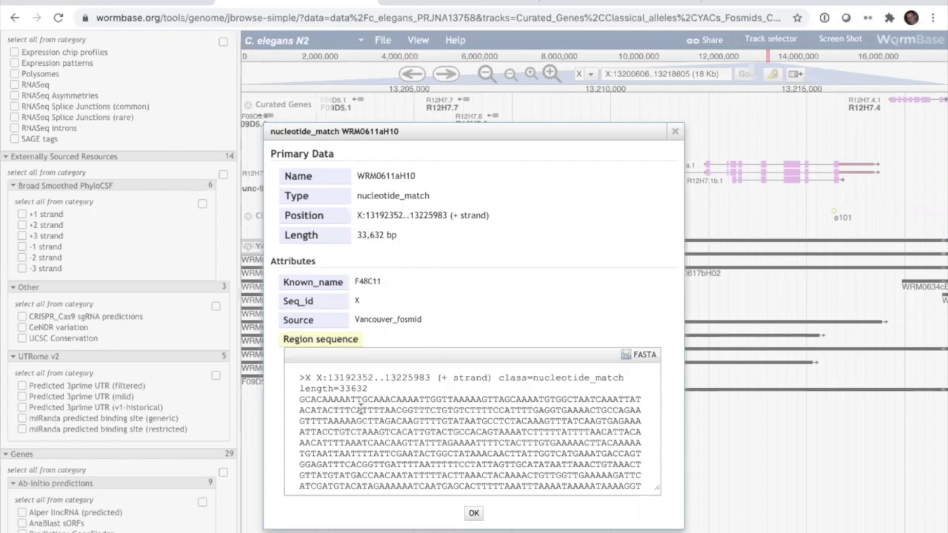
drag(301, 401, 616, 521)
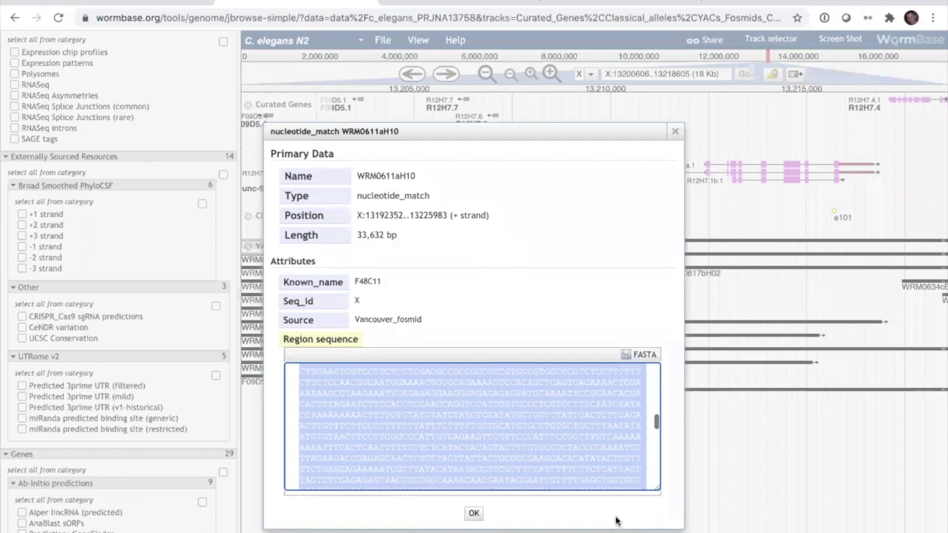
key(ctrl+x)
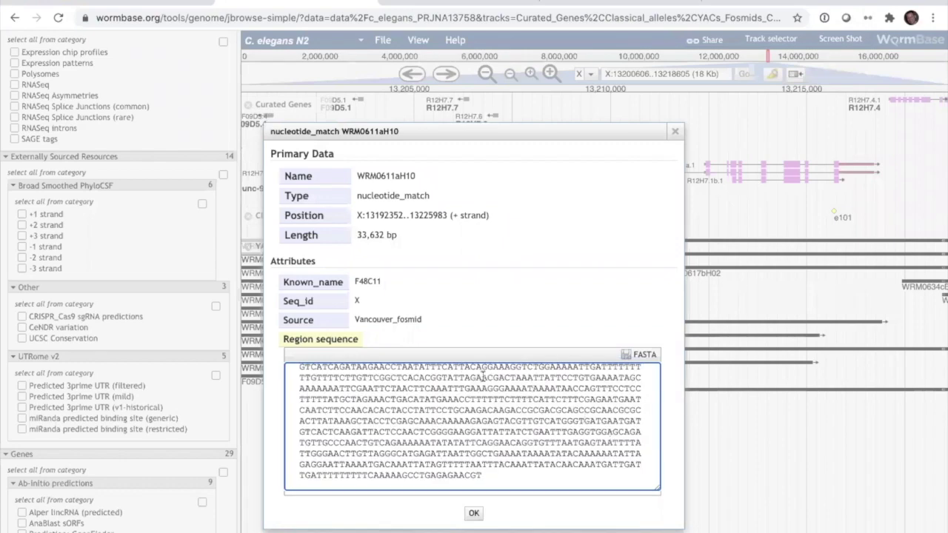
key(ctrl+v)
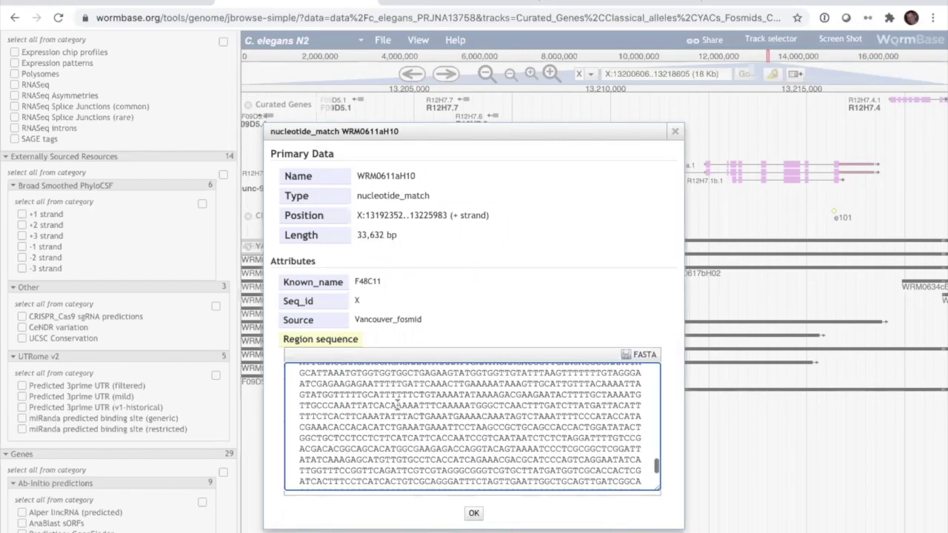
scroll(397, 403, up, 10)
scroll(398, 403, up, 3)
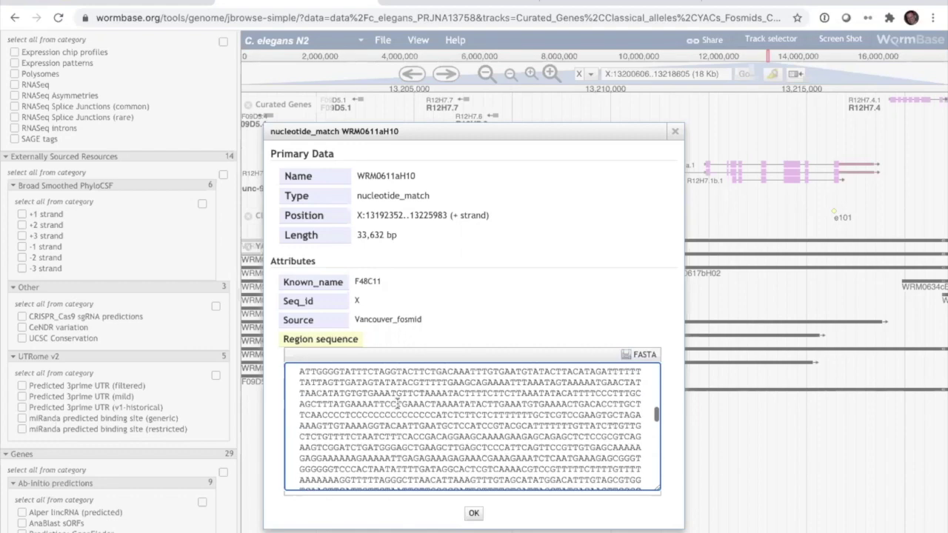
scroll(397, 403, up, 3)
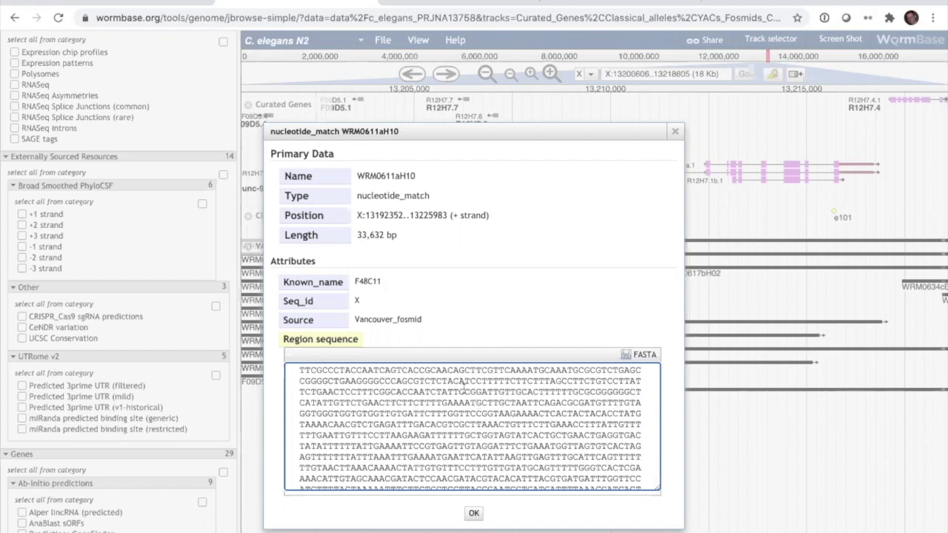
click(673, 133)
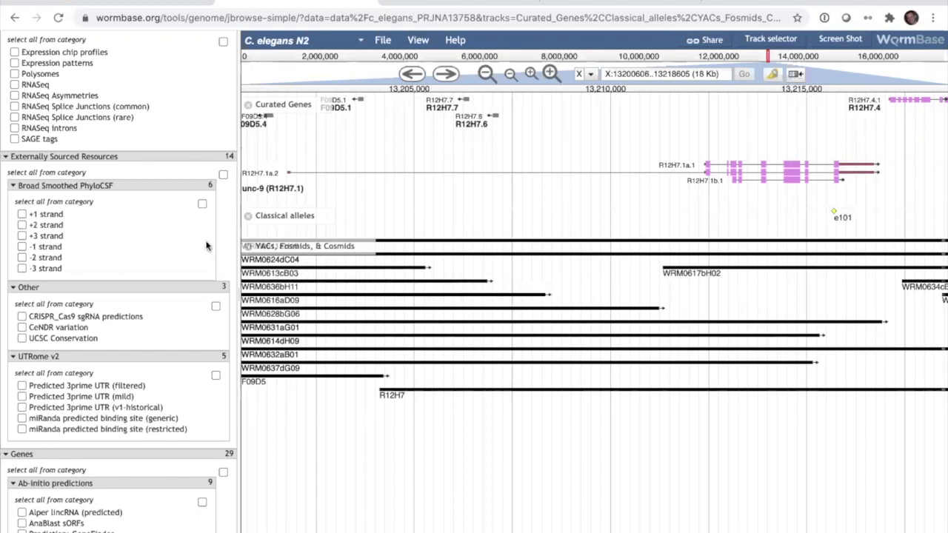
Show the Reference sequence (DNA) track and view the FASTA export of its visible region, X:13200606..13218605.
scroll(207, 244, up, 5)
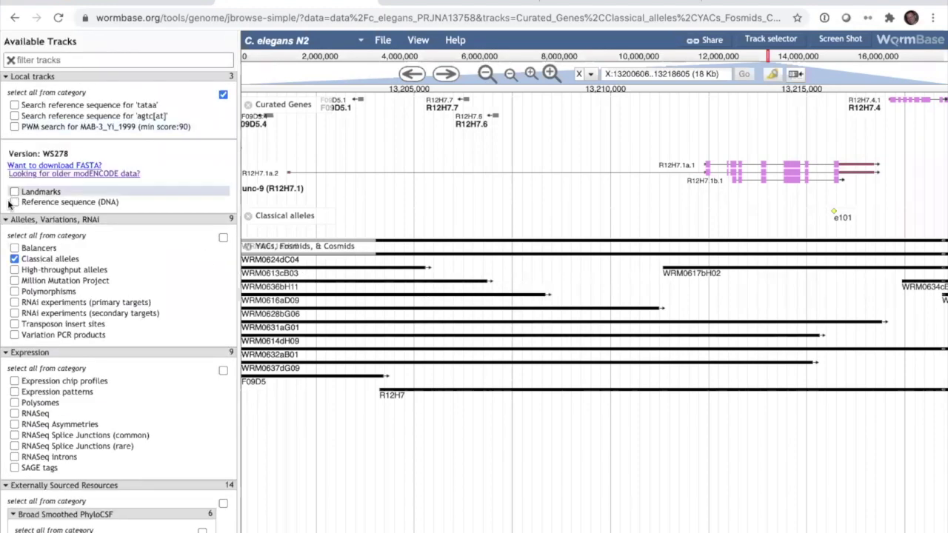
click(15, 202)
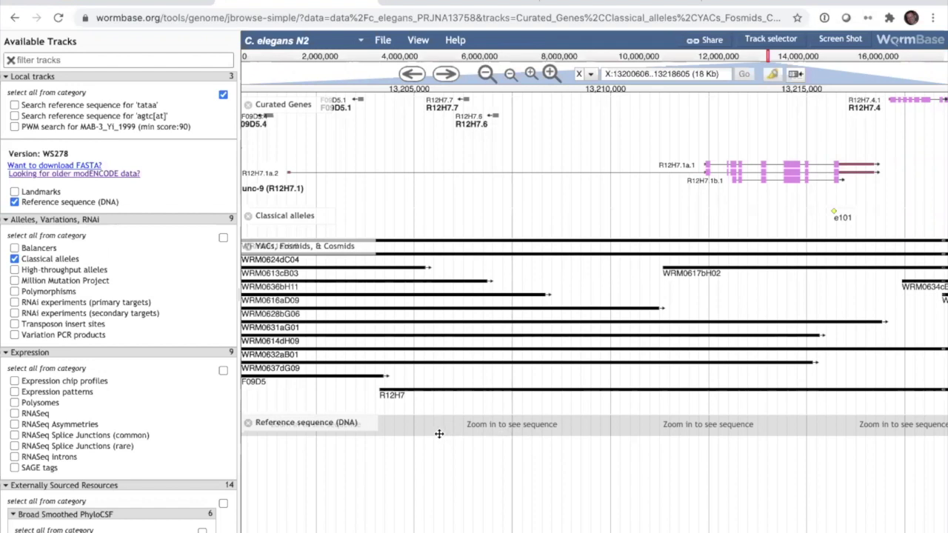
click(369, 426)
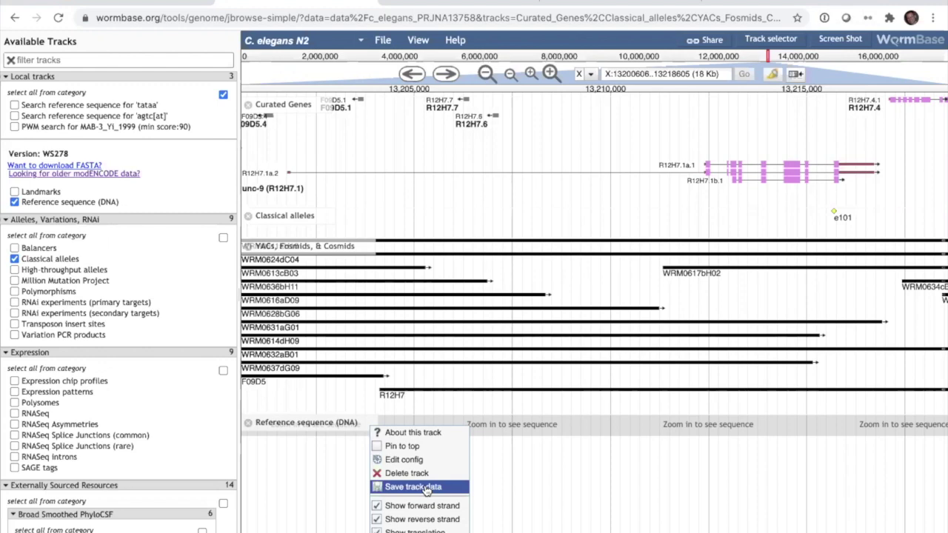
click(426, 487)
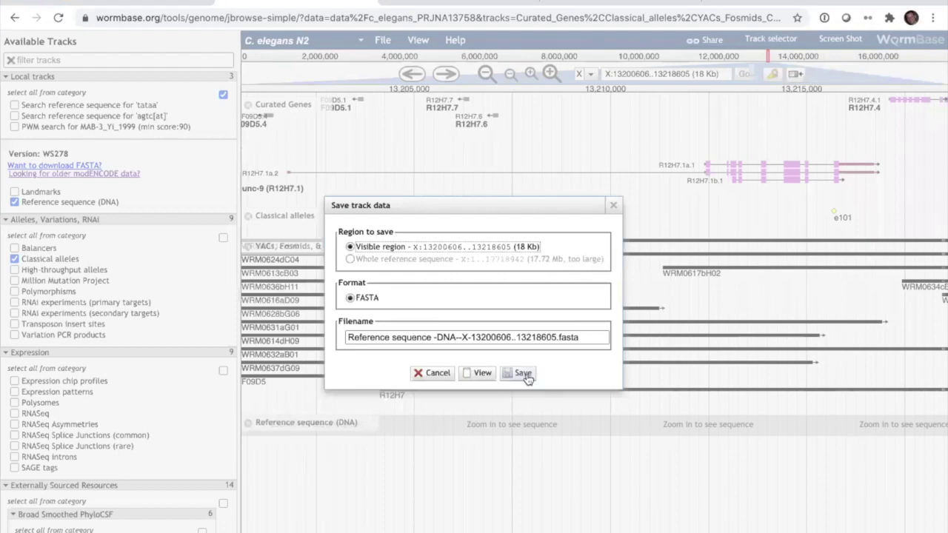
click(477, 373)
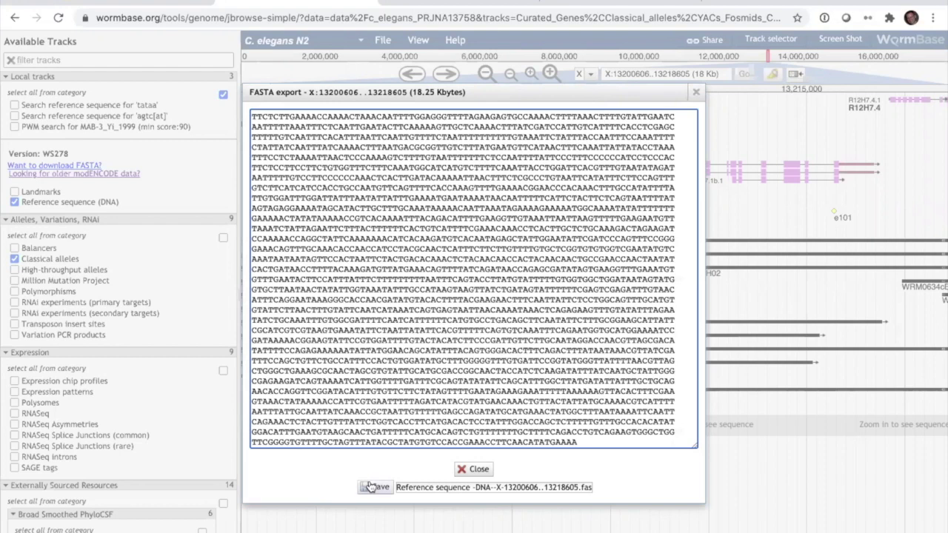
click(696, 93)
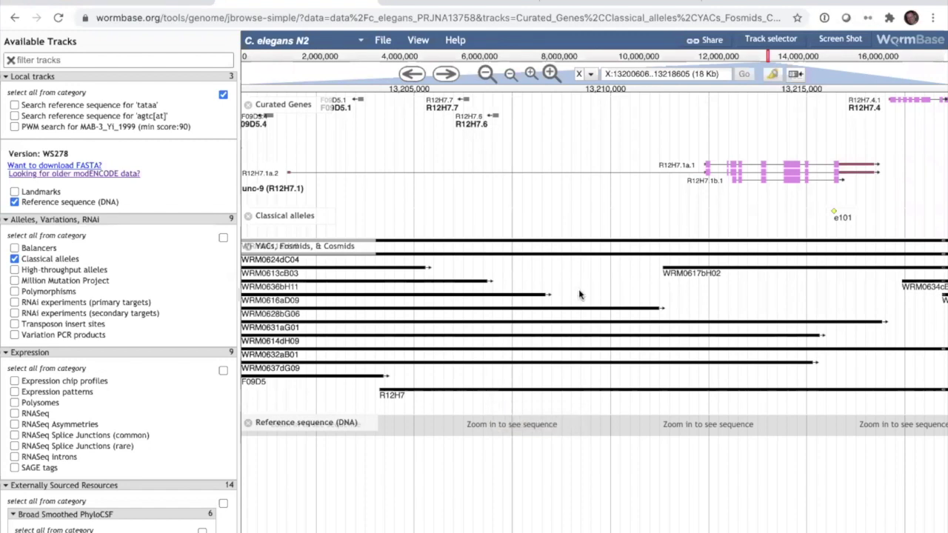
Highlight gene R12H7.6, view the reference sequence's FASTA export for the highlighted region, and select part of the sequence.
right_click(495, 120)
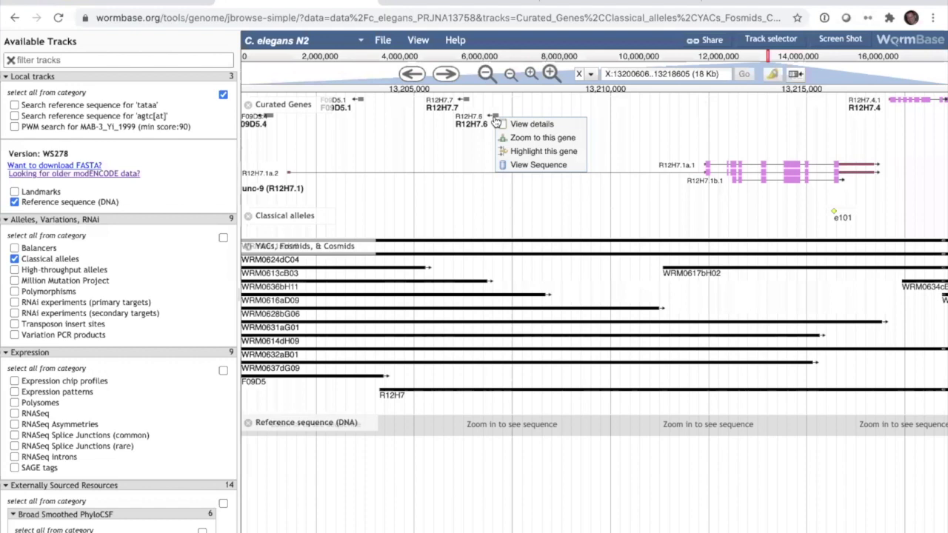
click(524, 152)
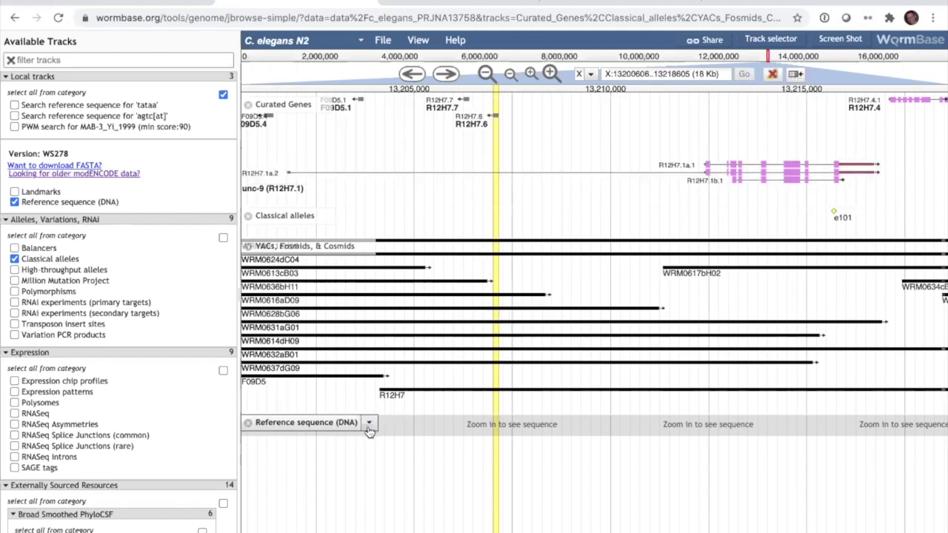
click(370, 425)
click(417, 482)
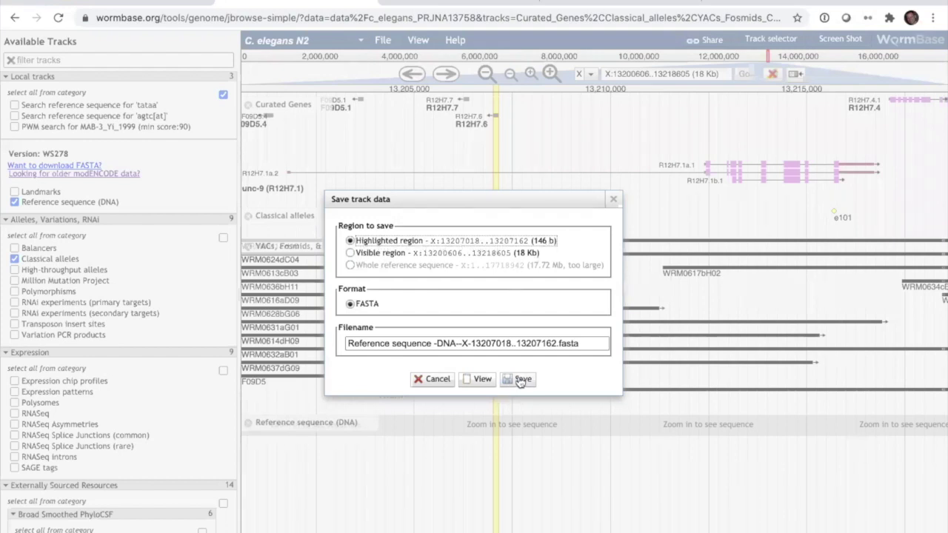
click(482, 379)
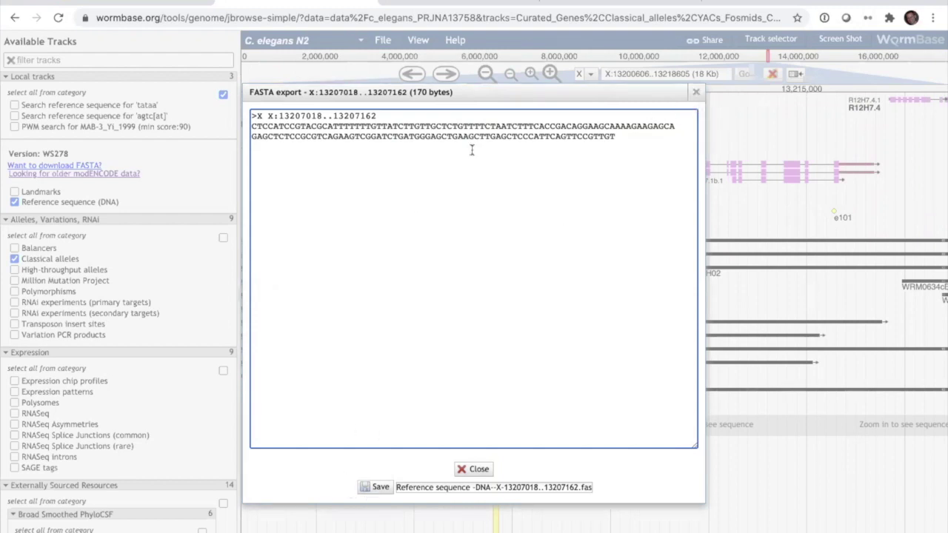
drag(502, 126, 557, 180)
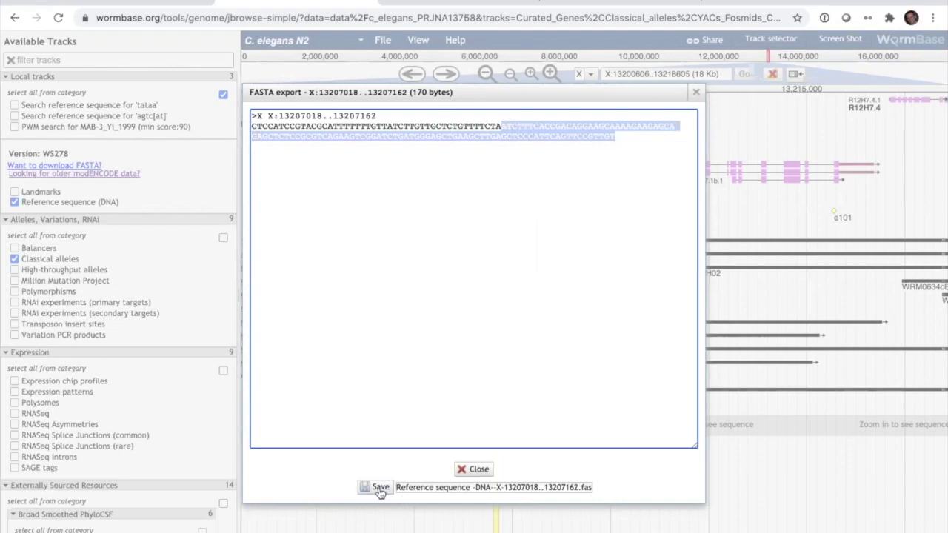
Close the FASTA export and remove the highlight over gene R12H7.6.
click(694, 94)
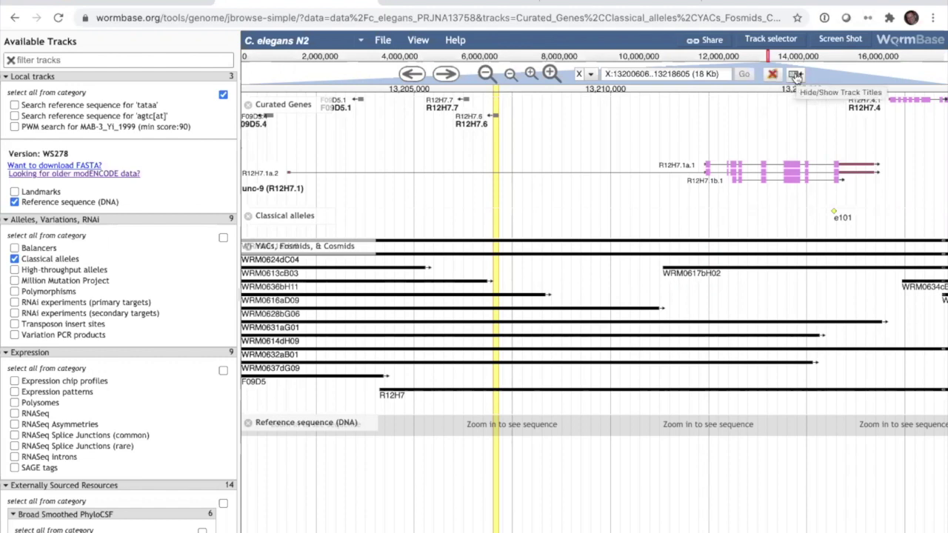
click(772, 76)
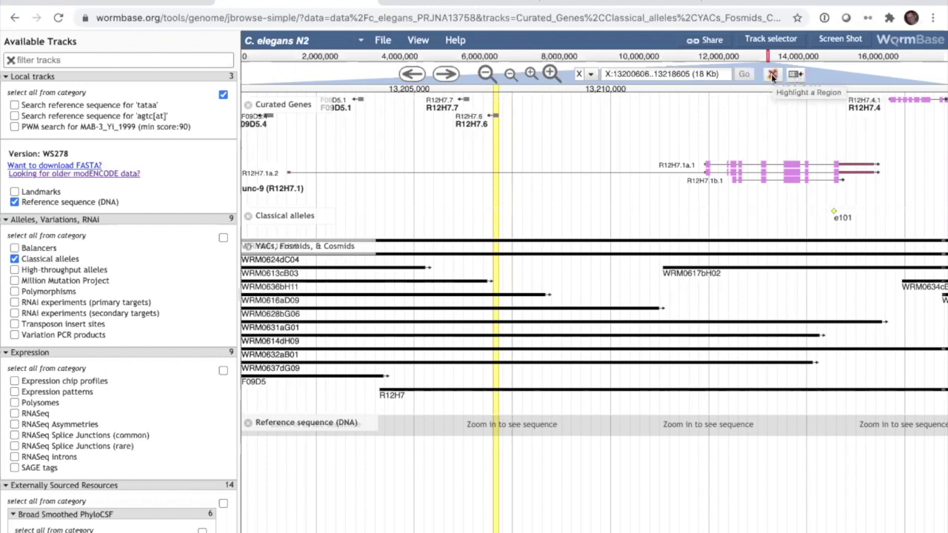
click(771, 75)
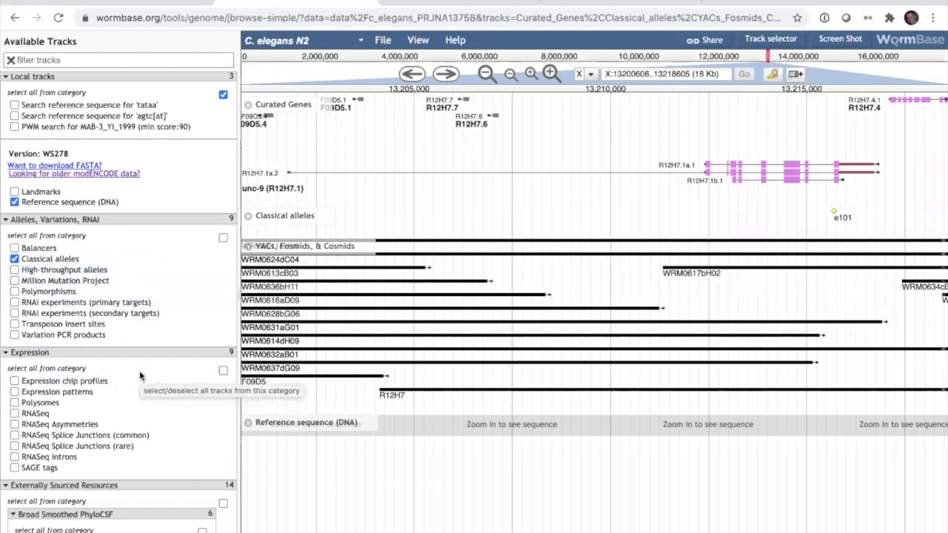
Collapse the modENCODE data (2014), Misc, and Reagents categories in the list of available tracks.
scroll(115, 319, down, 1)
scroll(115, 317, down, 10)
scroll(115, 317, down, 12)
scroll(116, 317, down, 1)
click(9, 230)
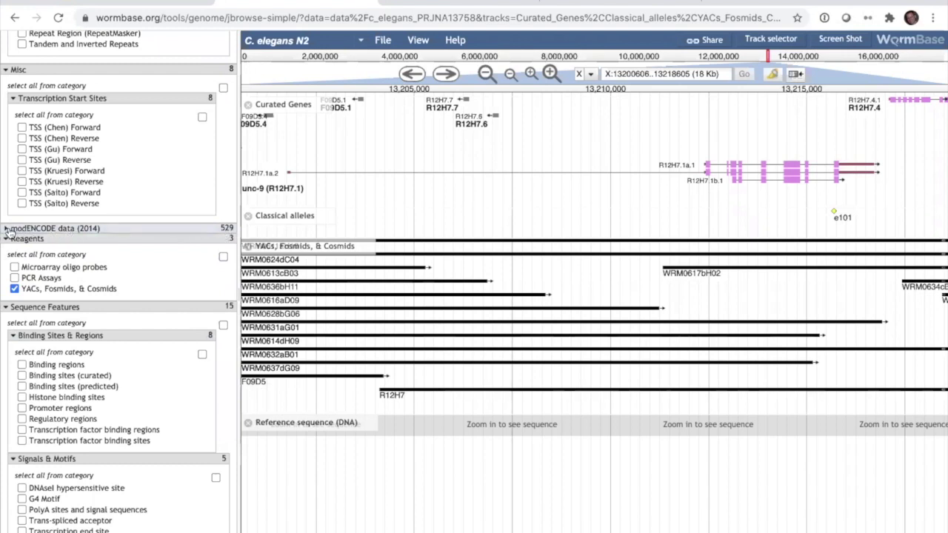
click(8, 69)
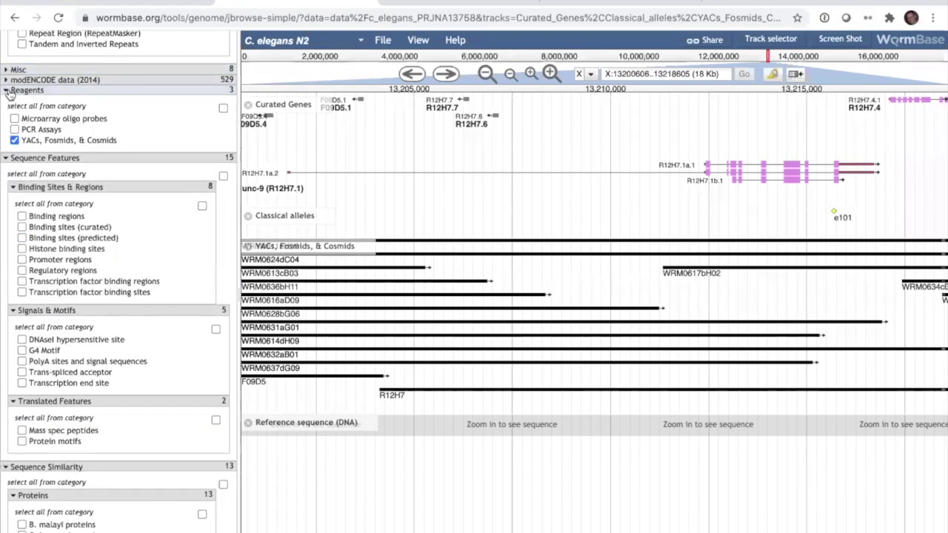
click(8, 90)
scroll(100, 114, up, 5)
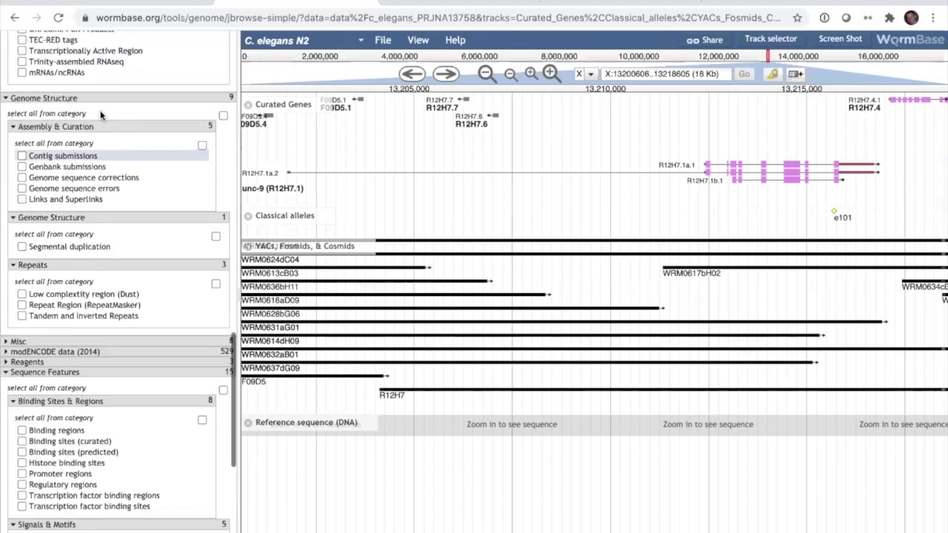
Filter the list of available tracks by "mab".
scroll(99, 114, up, 3)
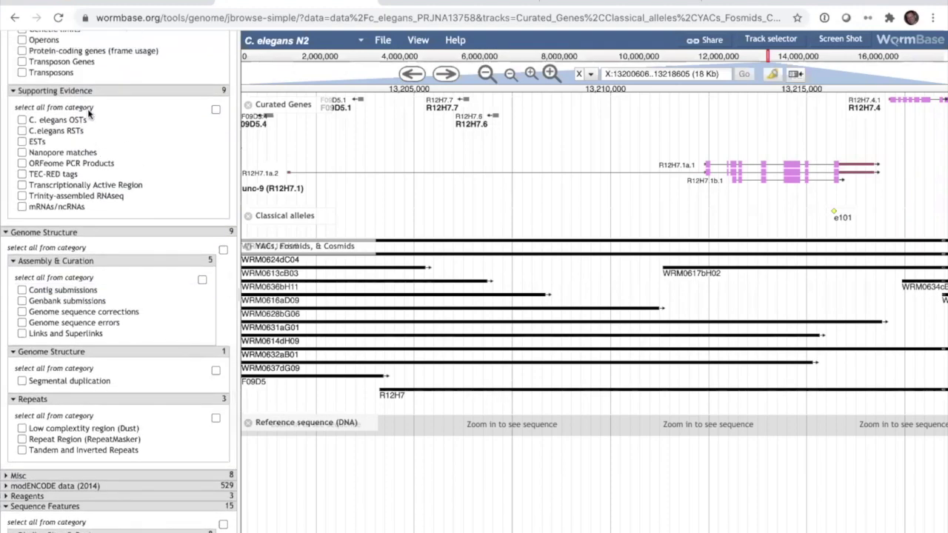
scroll(89, 113, up, 8)
scroll(89, 113, down, 12)
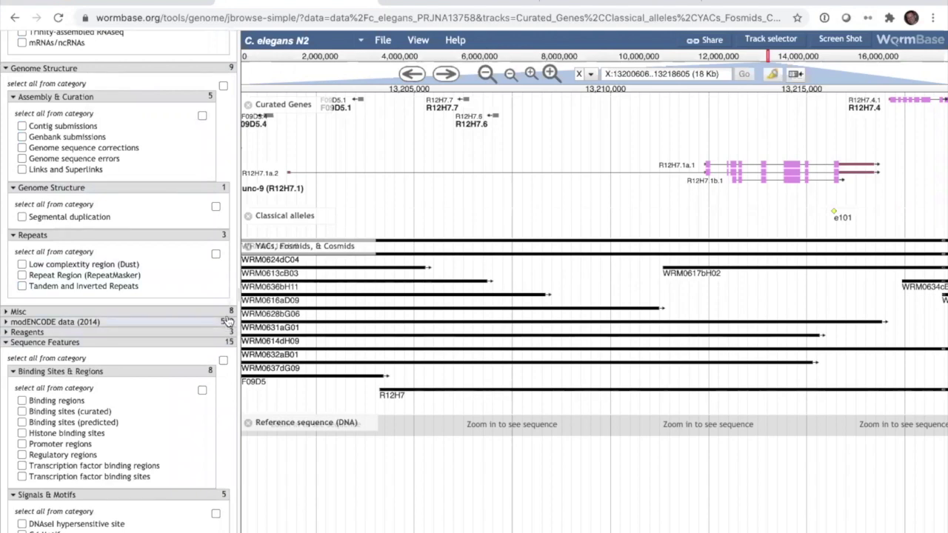
scroll(186, 237, up, 15)
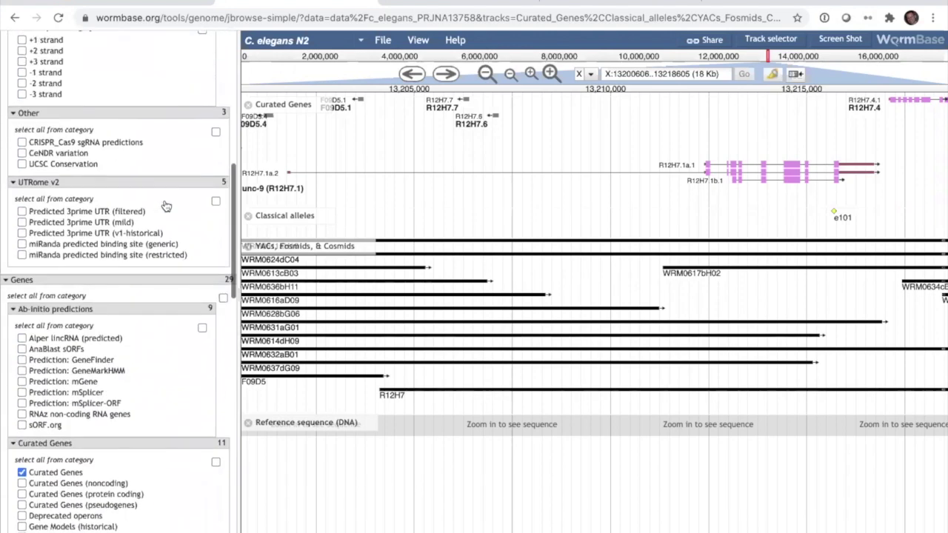
scroll(137, 137, up, 3)
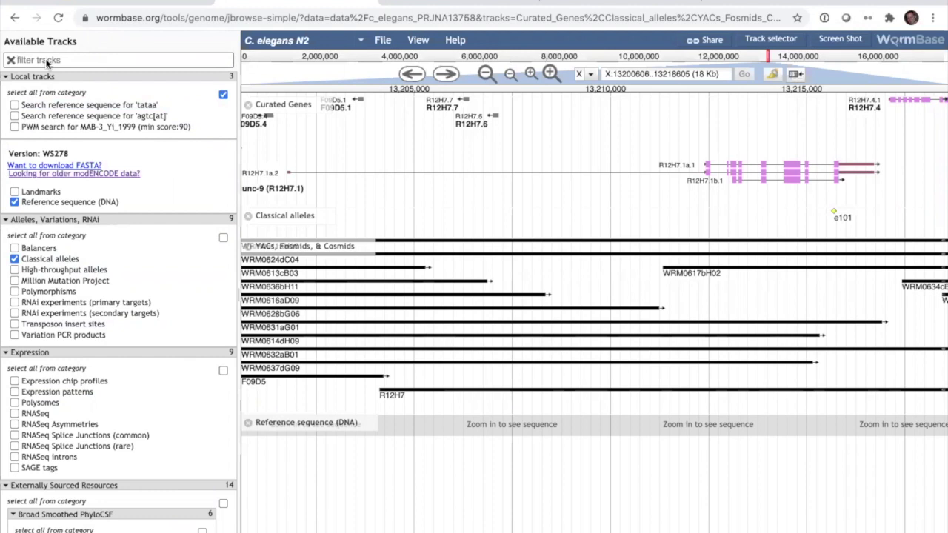
text(mab)
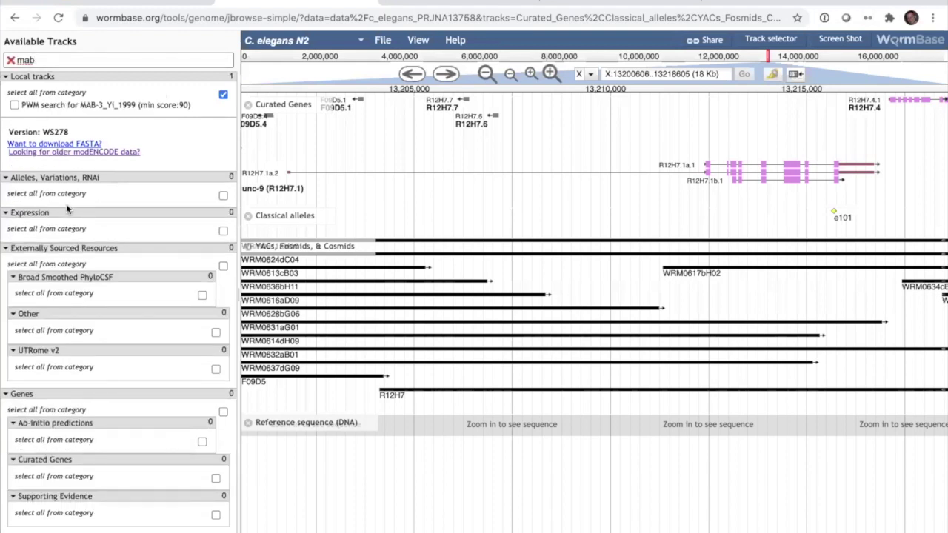
Look through the filtered track categories and expand the modENCODE data (2014) category.
scroll(67, 209, down, 4)
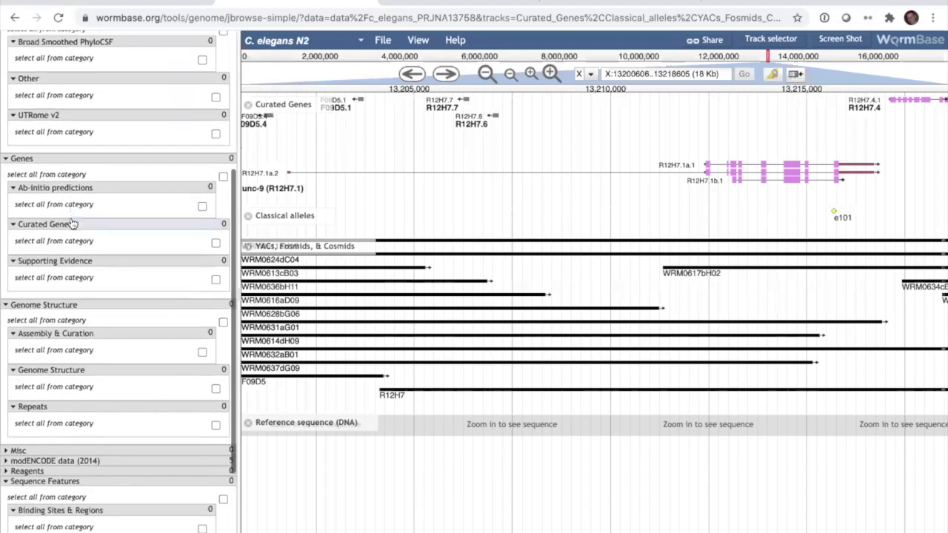
scroll(72, 222, down, 1)
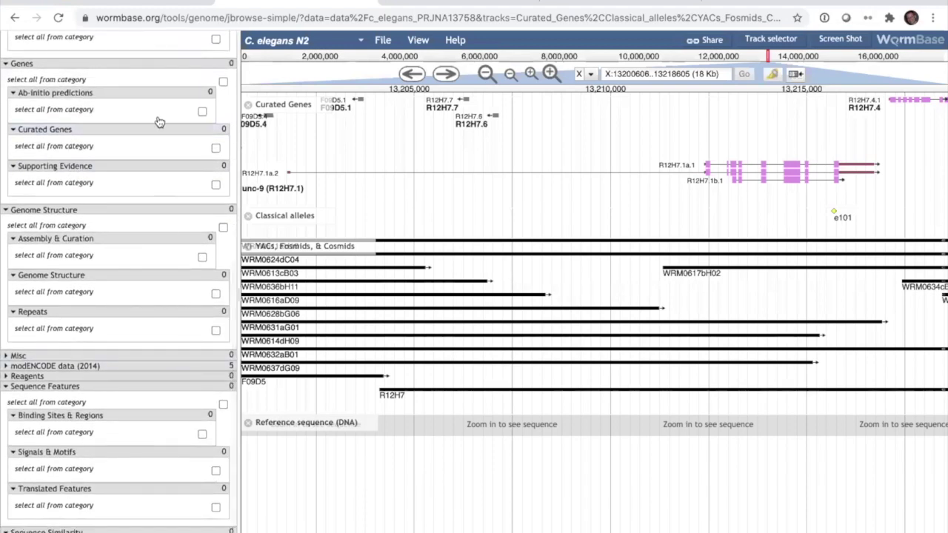
scroll(196, 252, up, 5)
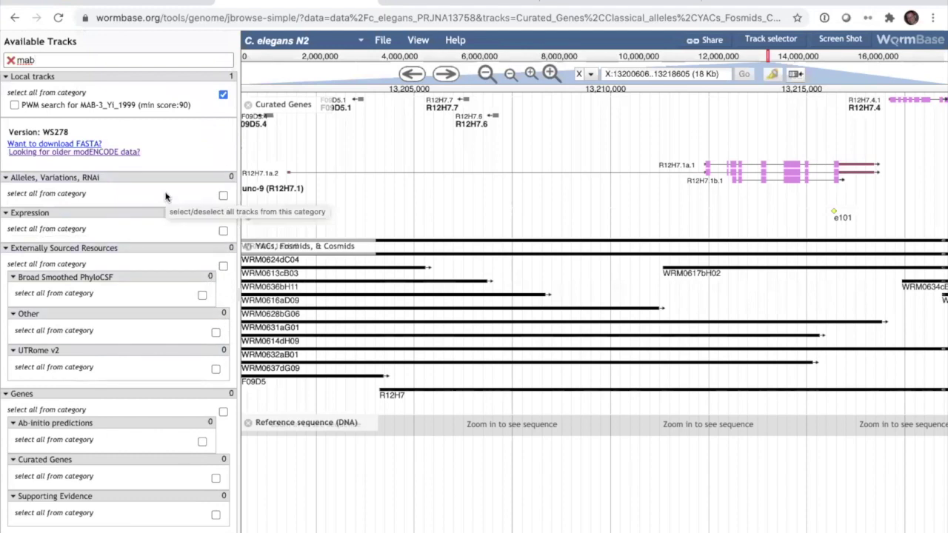
scroll(170, 196, down, 5)
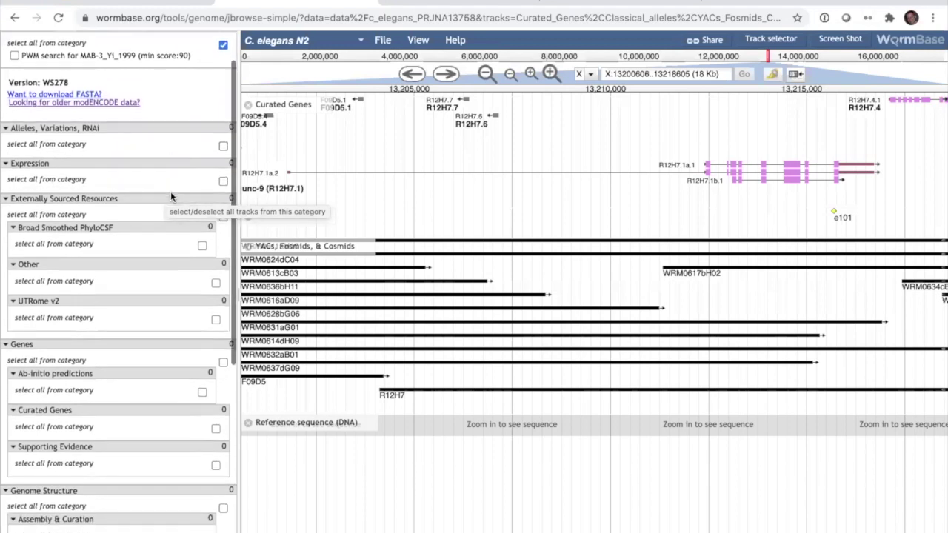
scroll(170, 196, down, 1)
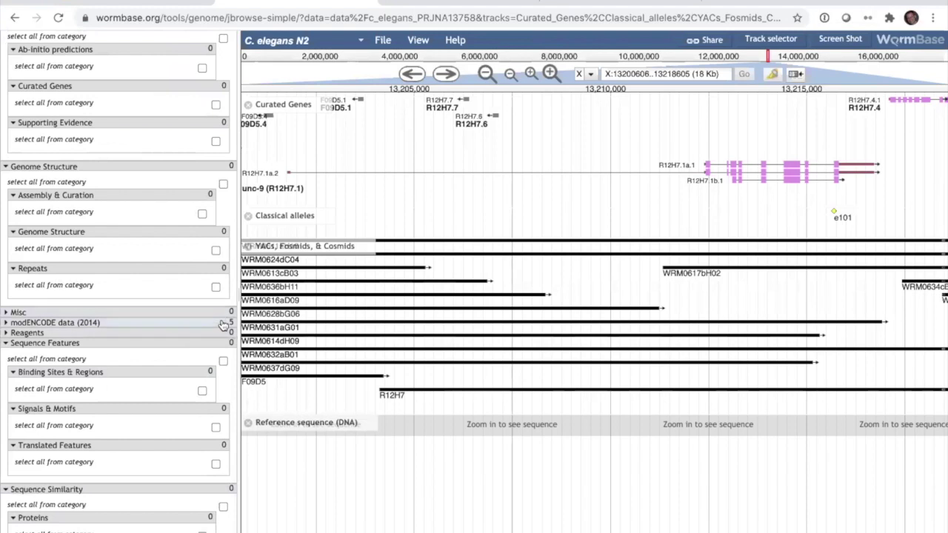
click(8, 323)
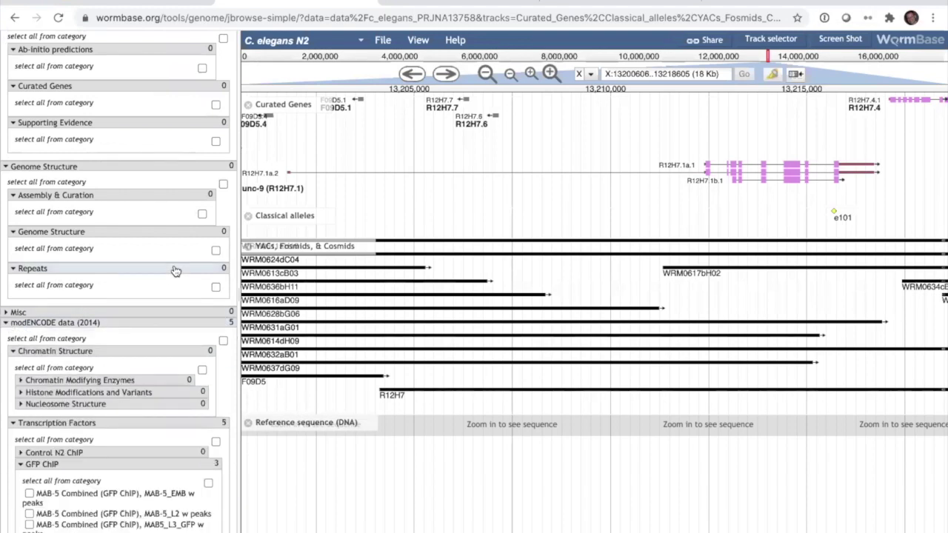
Show the GFP ChIP tracks MAB-5 Combined MAB-5_L2 w peaks and MAB-5 Combined MAB5_L3_GFP w peaks.
scroll(176, 271, down, 4)
scroll(175, 271, down, 5)
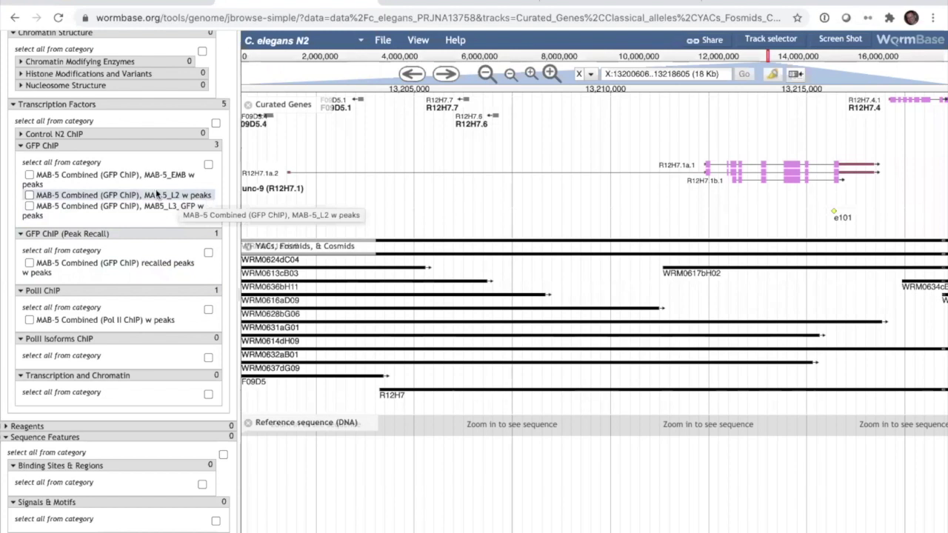
click(28, 195)
click(29, 206)
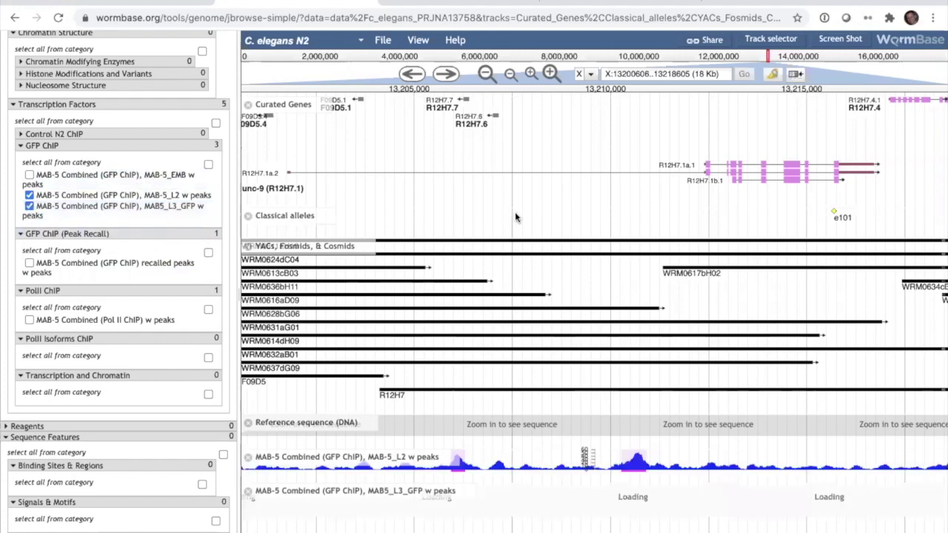
scroll(535, 215, left, 2)
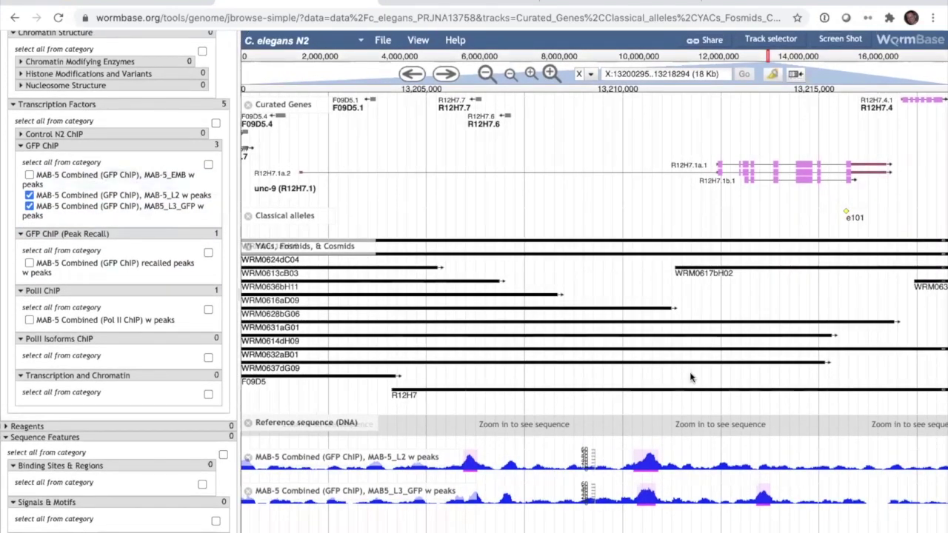
Move both MAB-5 tracks directly below Classical alleles, and hide the YACs, Fosmids, & Cosmids and Reference sequence (DNA) tracks.
mouse_move(341, 459)
mouse_down()
mouse_move(353, 441)
mouse_move(353, 469)
mouse_move(348, 459)
mouse_up()
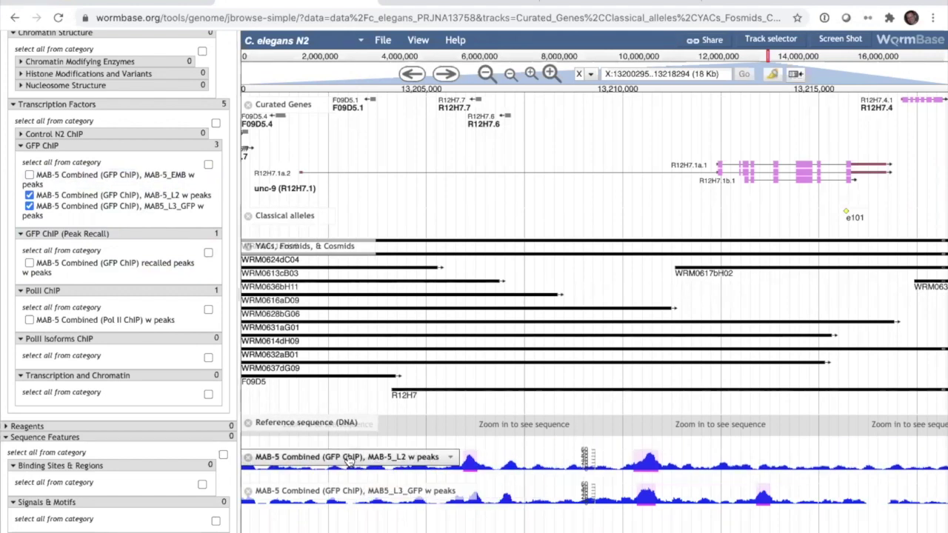
drag(348, 459, 367, 271)
drag(374, 492, 387, 269)
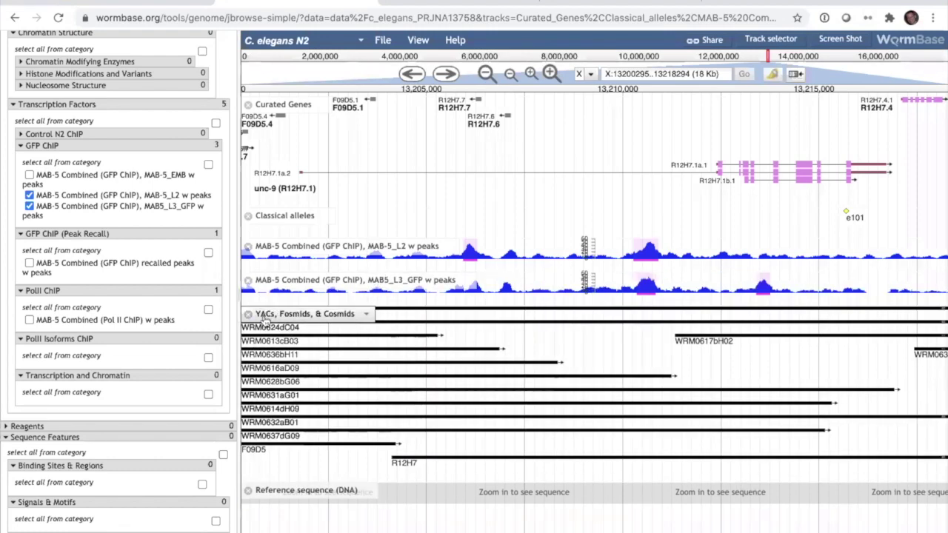
click(248, 314)
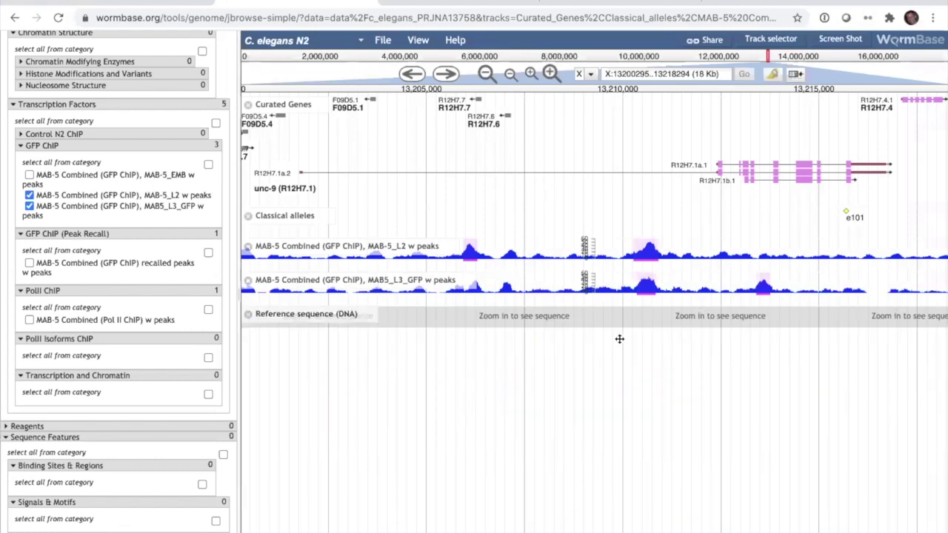
click(248, 314)
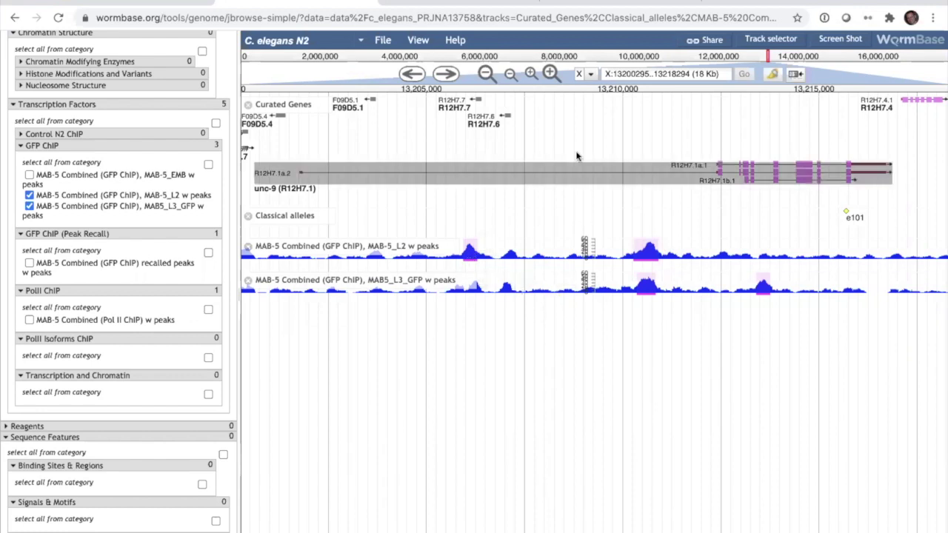
View the details and FASTA region sequence of the MAB-5_L2 peak just beyond X:13,210,000, and close them.
click(454, 2)
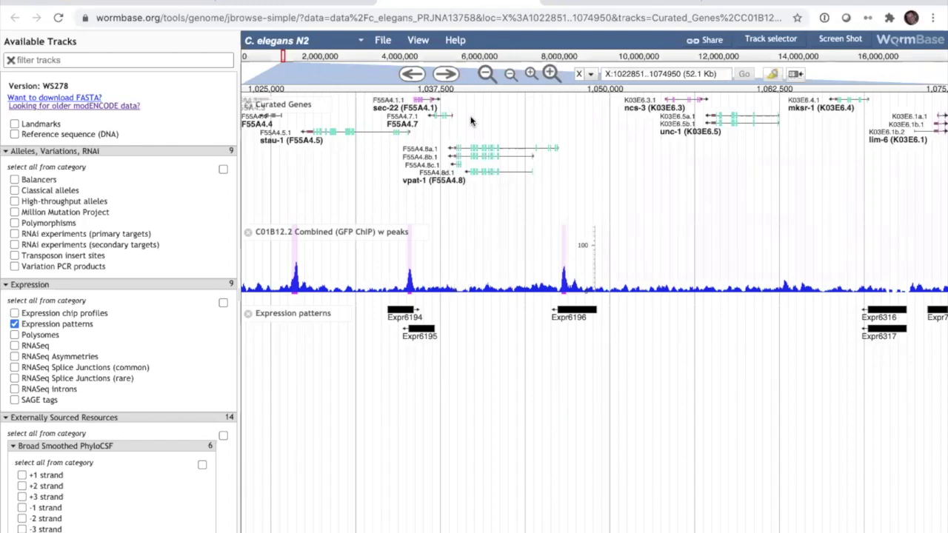
click(548, 3)
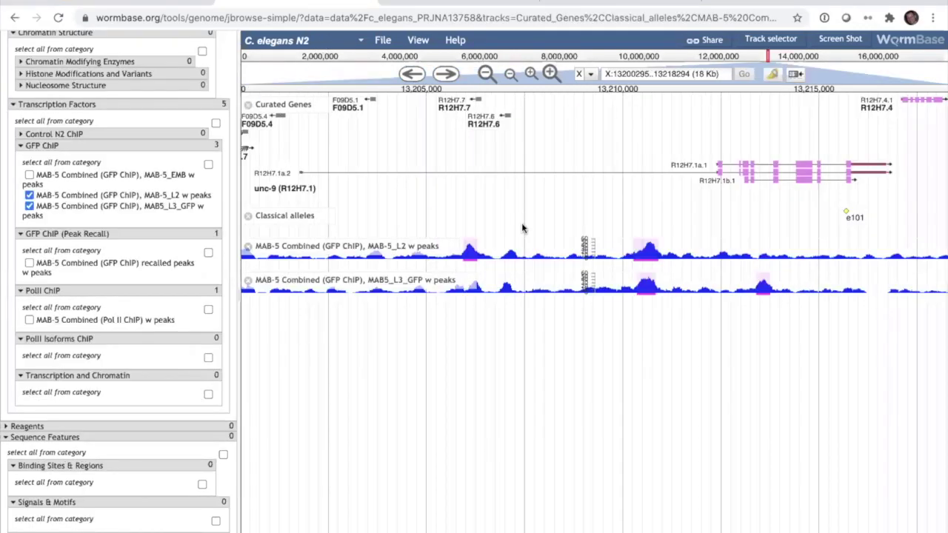
click(646, 260)
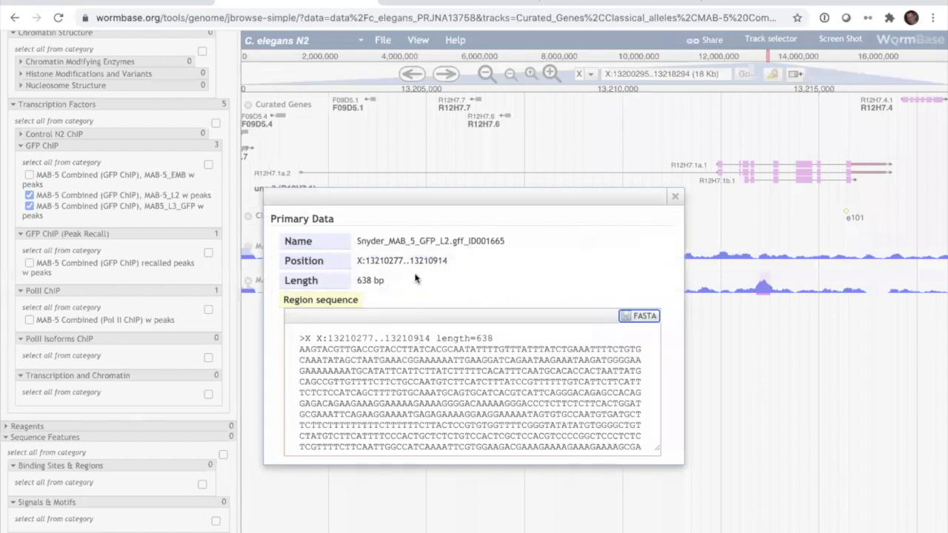
scroll(463, 363, down, 1)
scroll(462, 363, up, 1)
scroll(462, 363, down, 1)
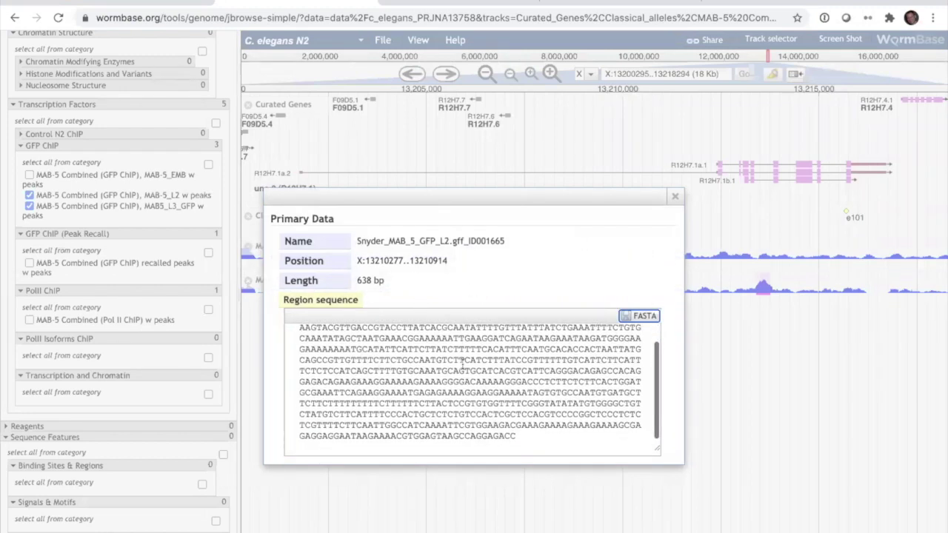
click(674, 196)
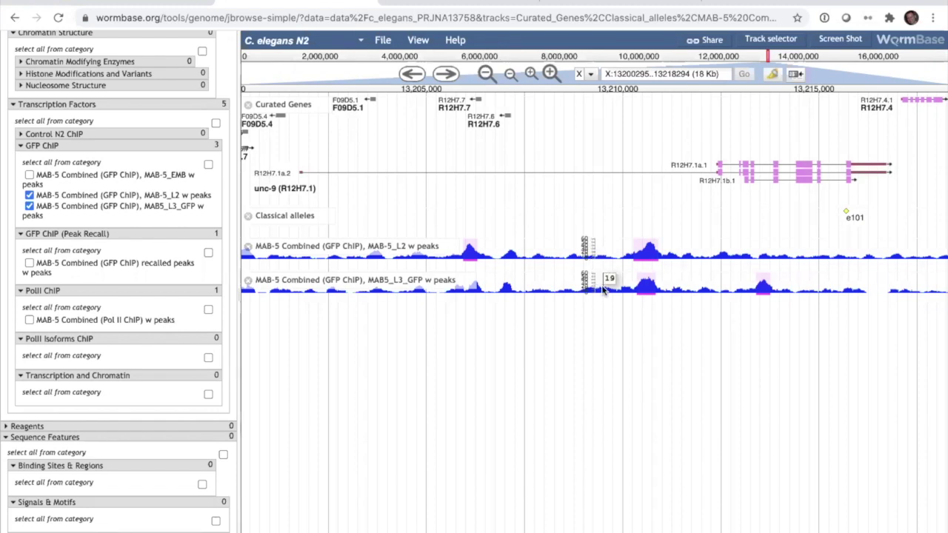
Clear the track filter and look through the full list of available tracks down to the modENCODE data (2014) category.
click(685, 3)
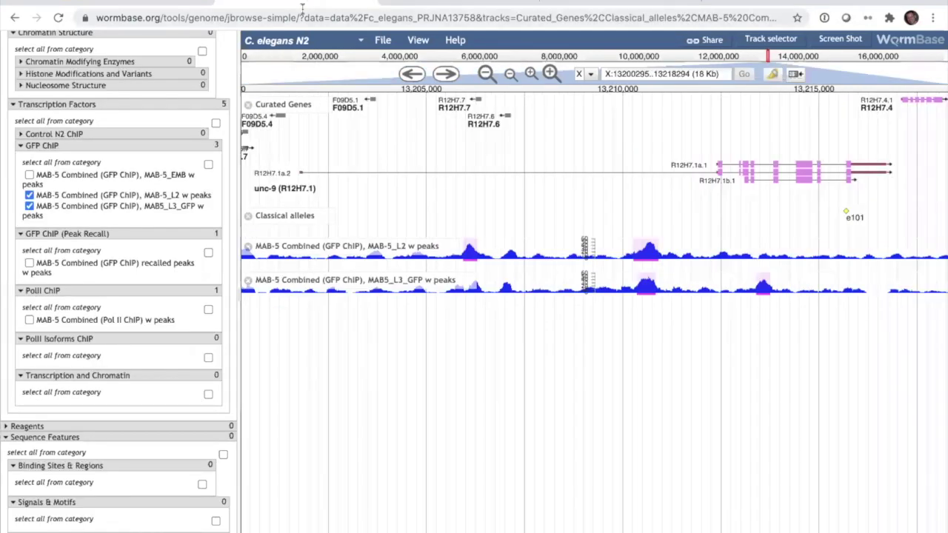
scroll(189, 139, up, 10)
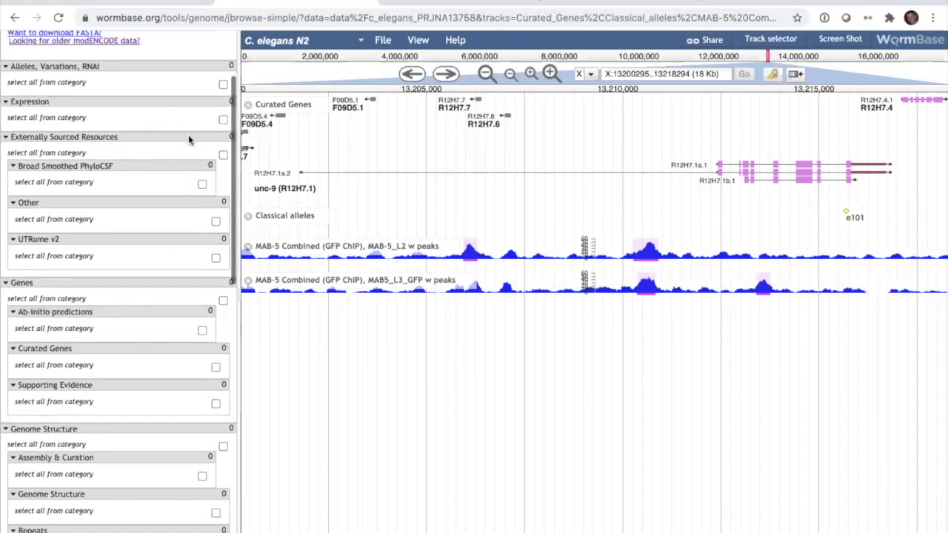
scroll(189, 139, up, 3)
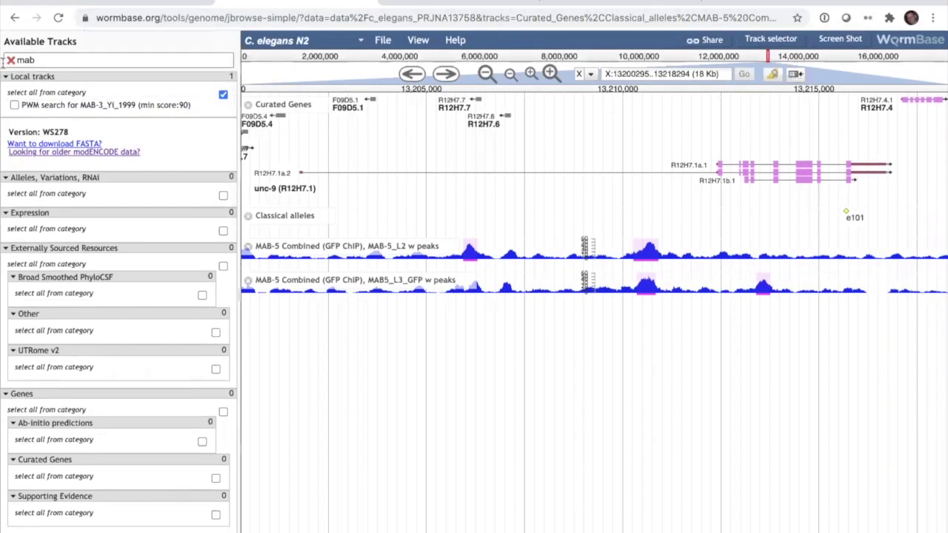
click(11, 60)
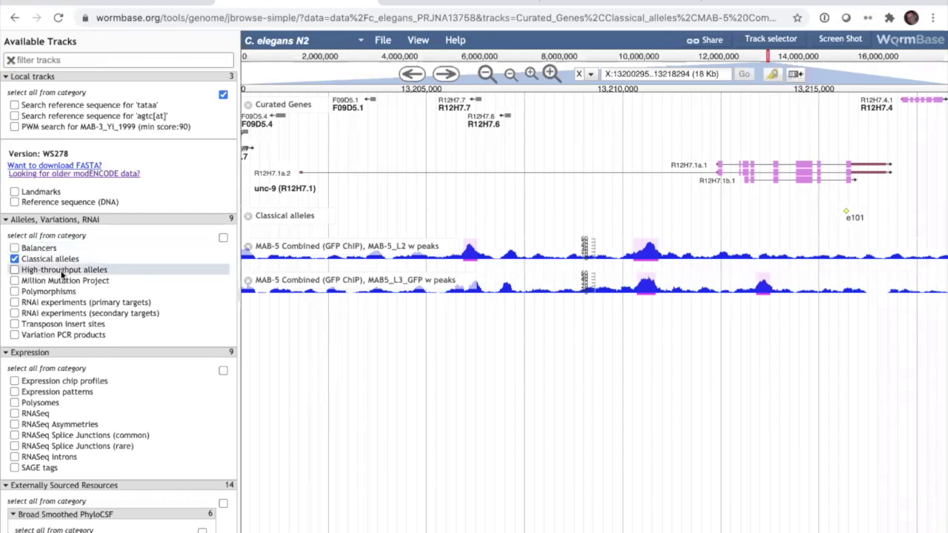
scroll(63, 273, down, 7)
scroll(63, 275, down, 14)
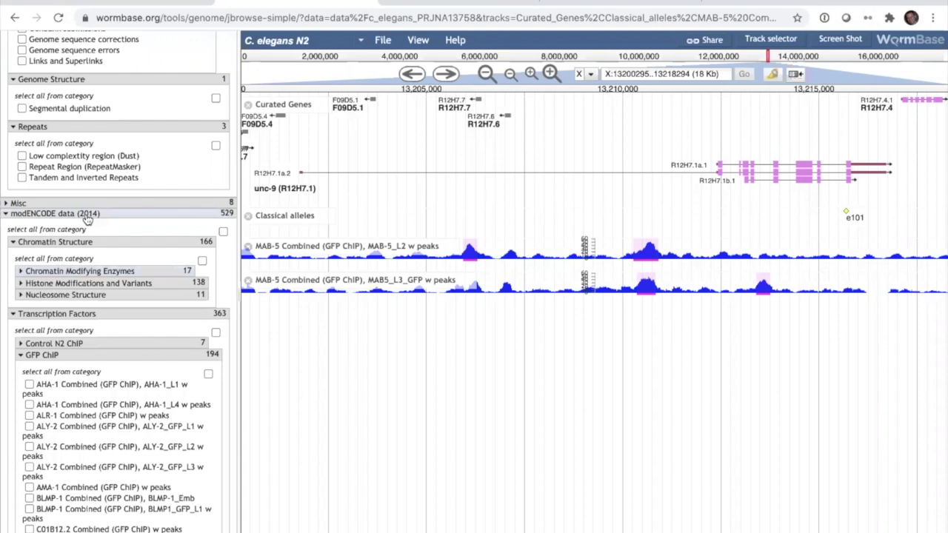
scroll(87, 217, up, 20)
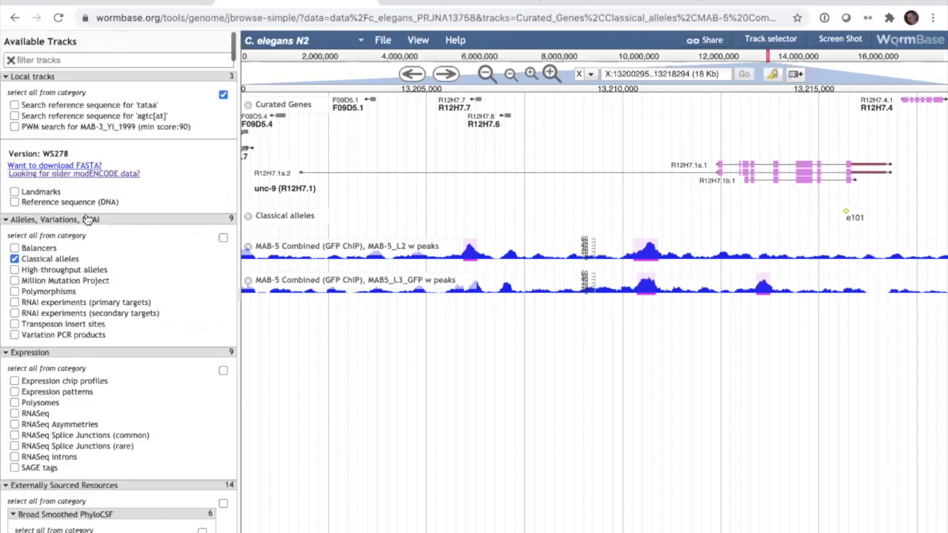
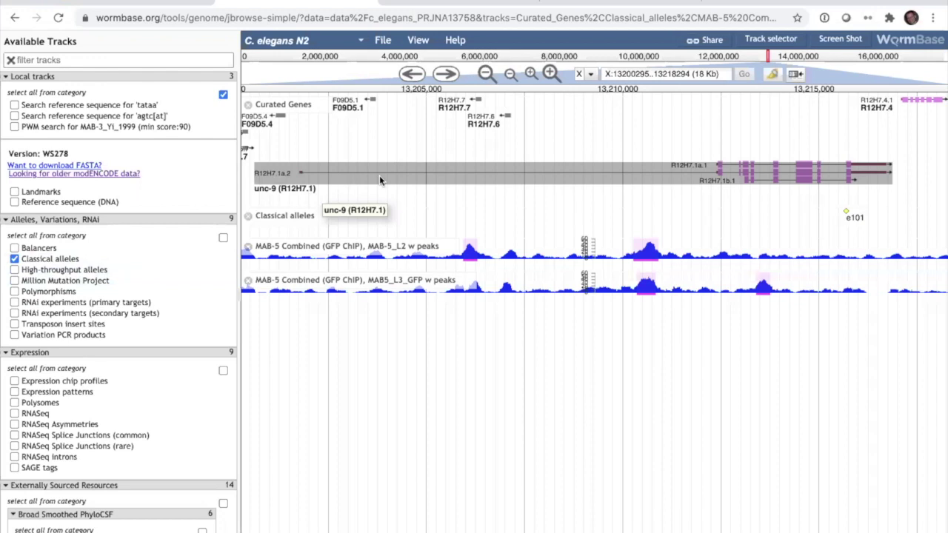
View the details of gene unc-9, select its sequence name R12H7.1 in the attributes and gene name, and close the details.
right_click(779, 174)
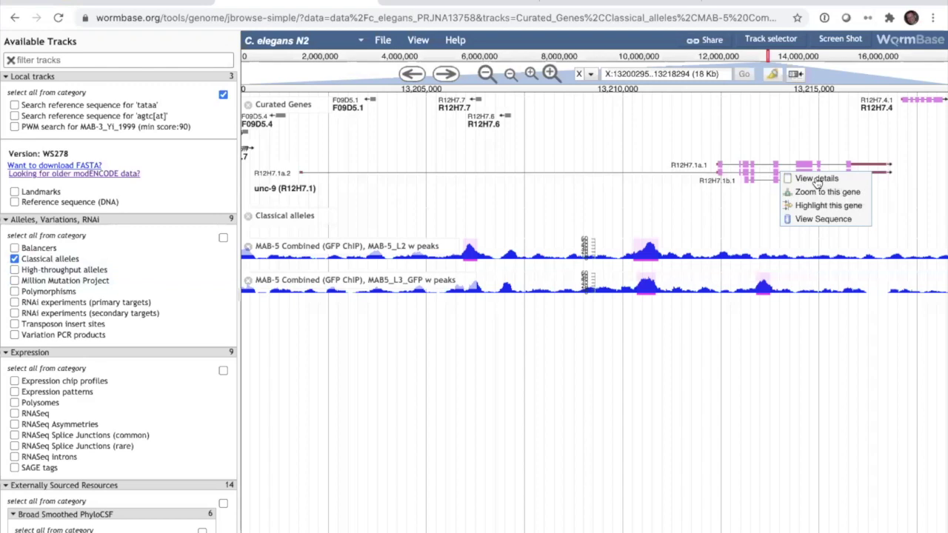
click(817, 180)
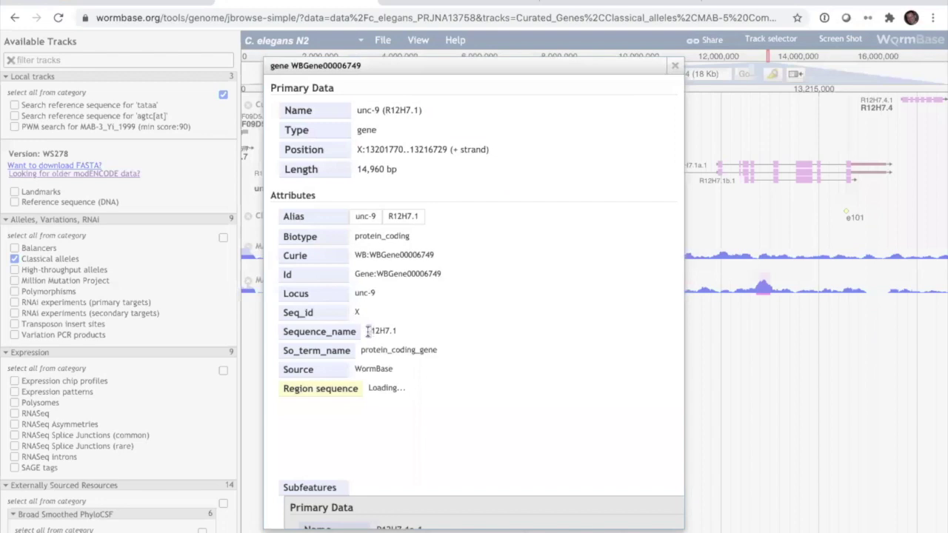
drag(369, 331, 400, 337)
click(399, 337)
triple_click(385, 331)
click(376, 331)
triple_click(375, 331)
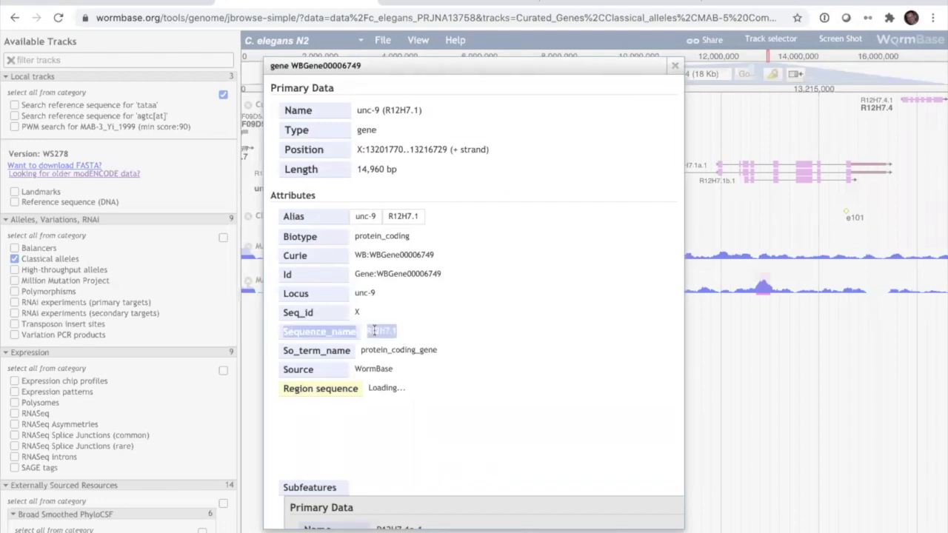
click(375, 331)
drag(384, 110, 420, 111)
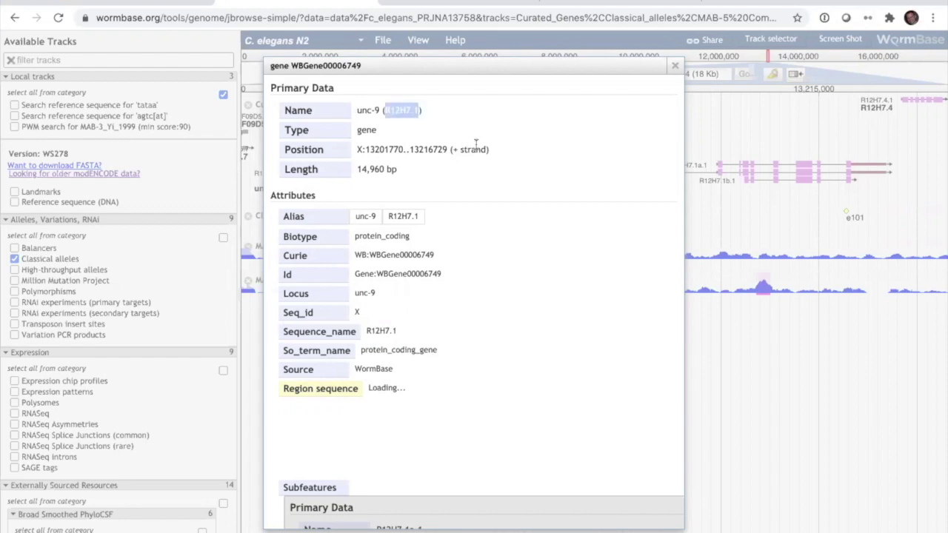
click(675, 68)
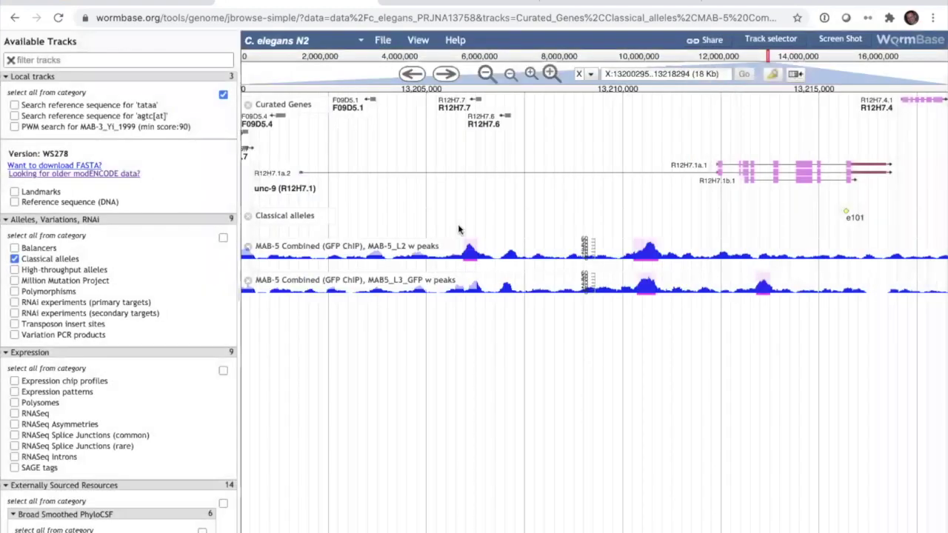
Open the older modENCODE data browser and go to the location of Gene:R12H7.1.
click(60, 174)
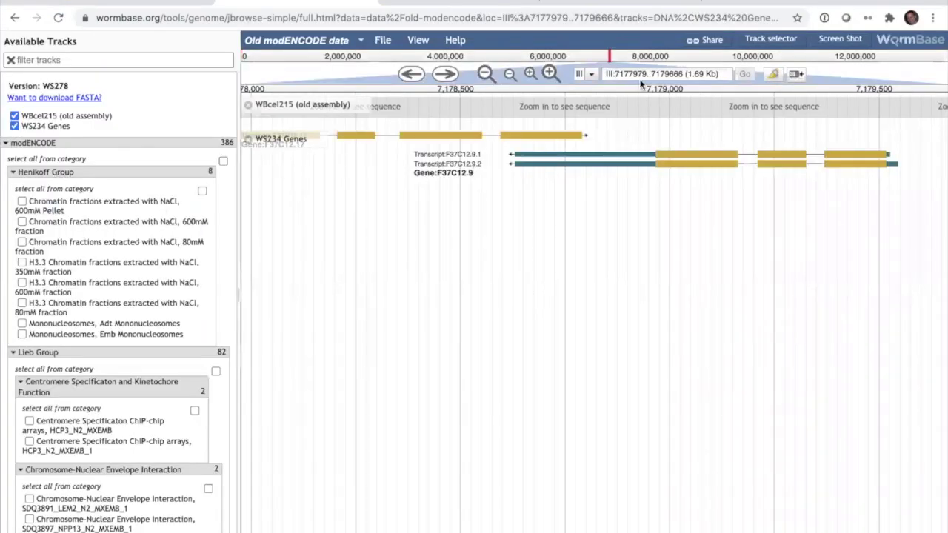
click(663, 73)
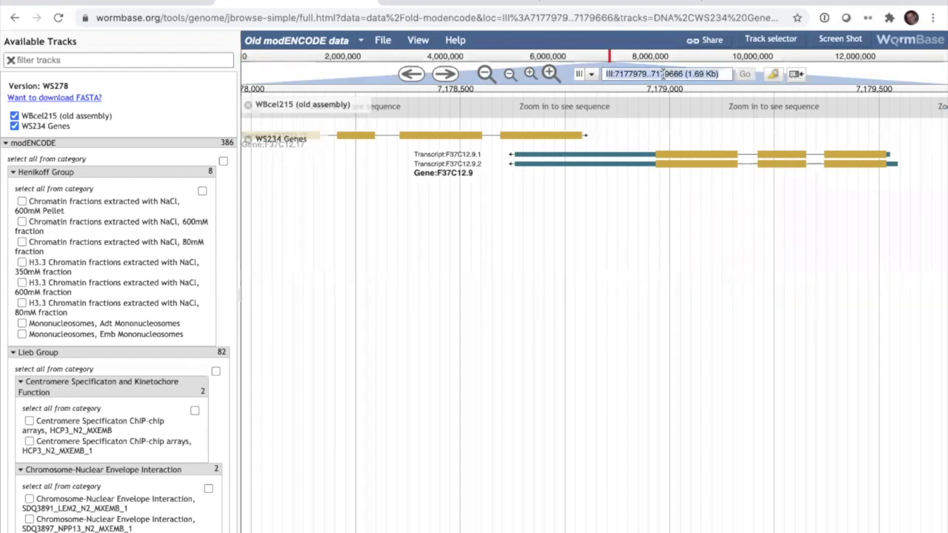
key(super+a)
key(BackSpace)
text(Gen)
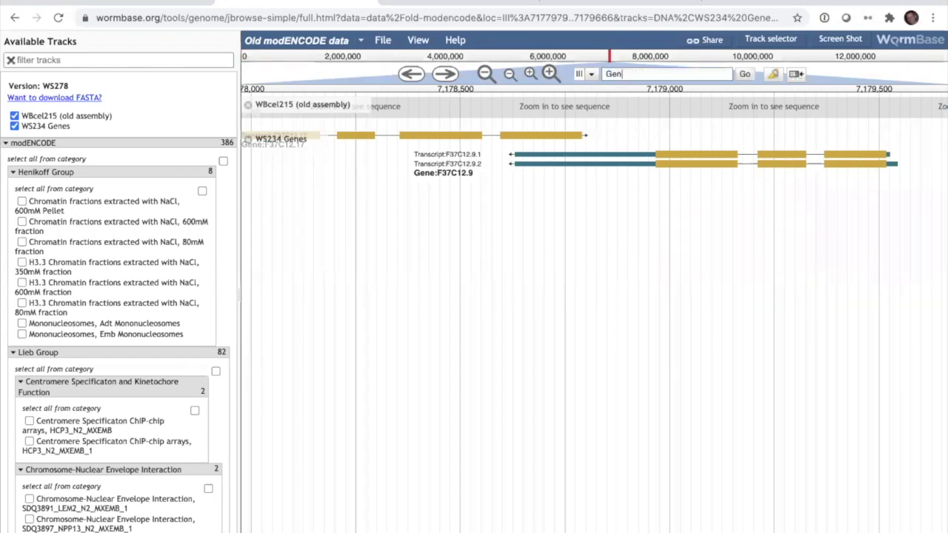
text(e:F10D7)
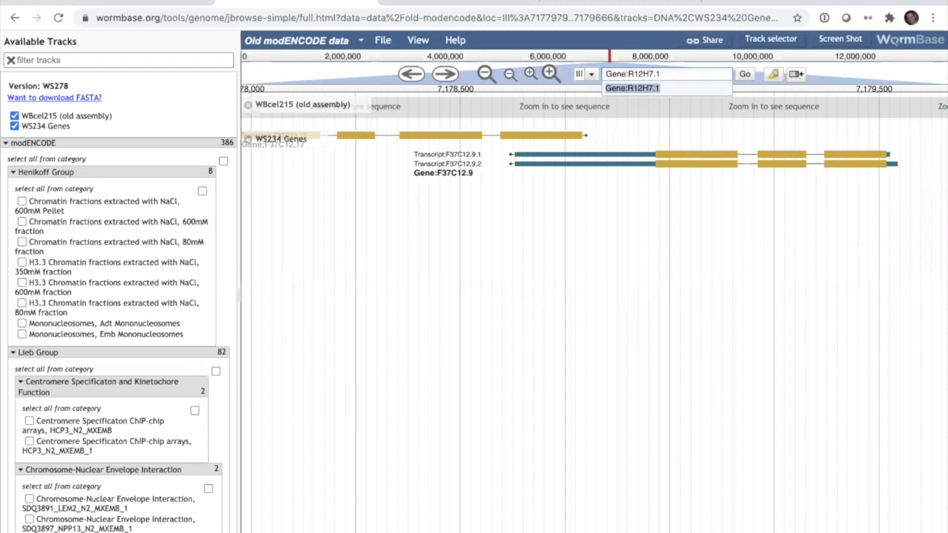
key(Return)
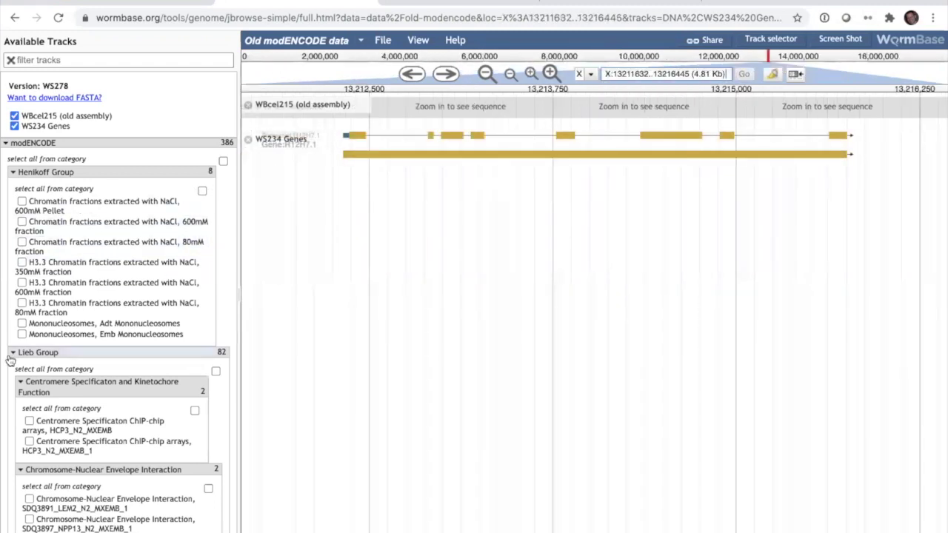
Show the Dosage Compensation ChIP-chip tracks SDC2_N2_MXEMB, SDC2_N2_MXEMB_1 and SDC3_N2_MXEMB across a region of about 104 Kb.
scroll(31, 435, down, 6)
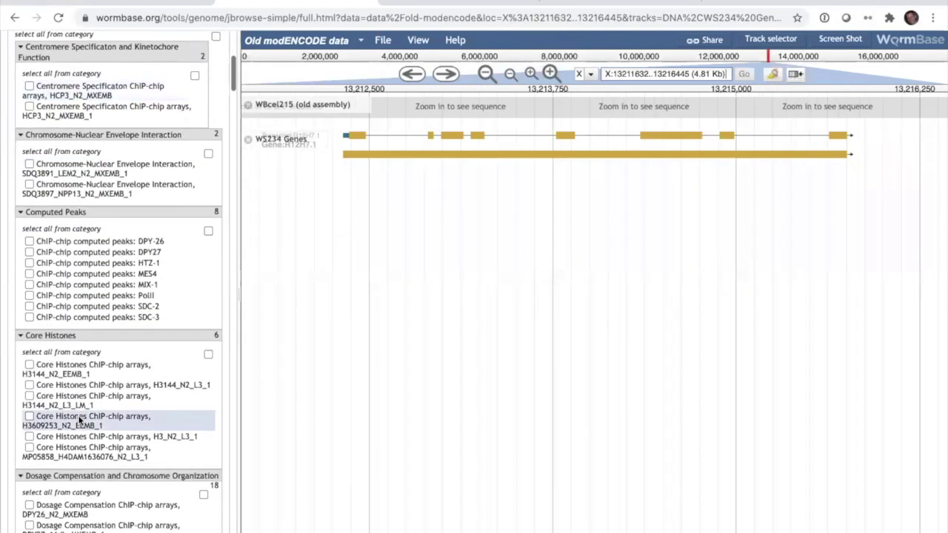
scroll(63, 339, down, 4)
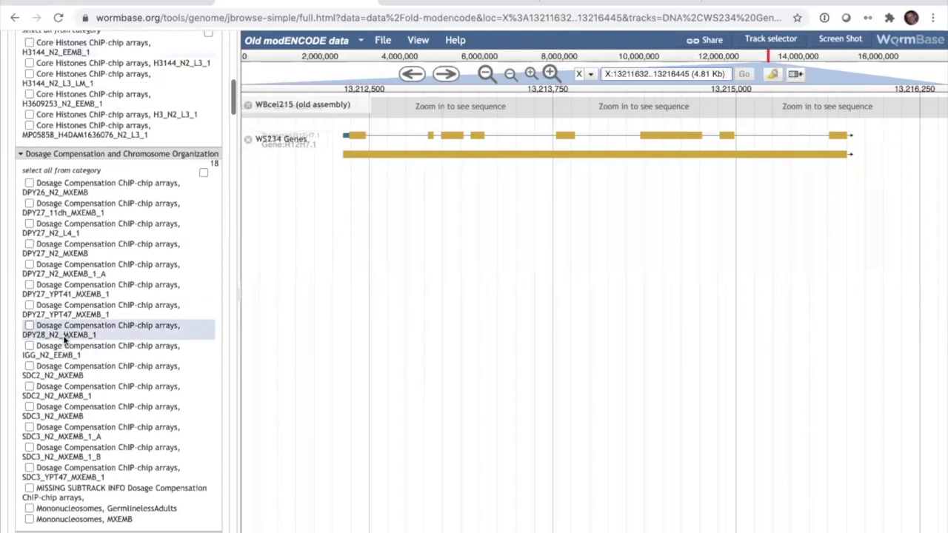
click(29, 366)
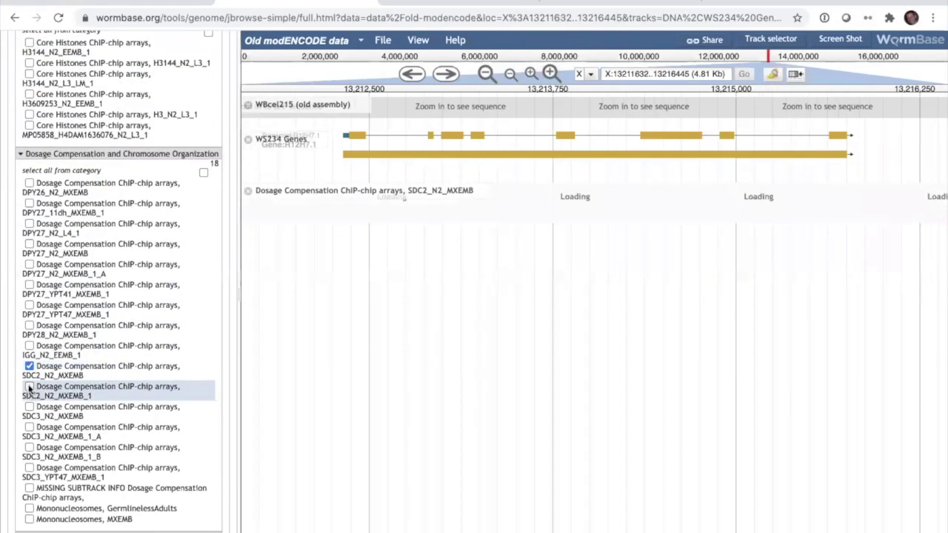
click(29, 386)
click(29, 406)
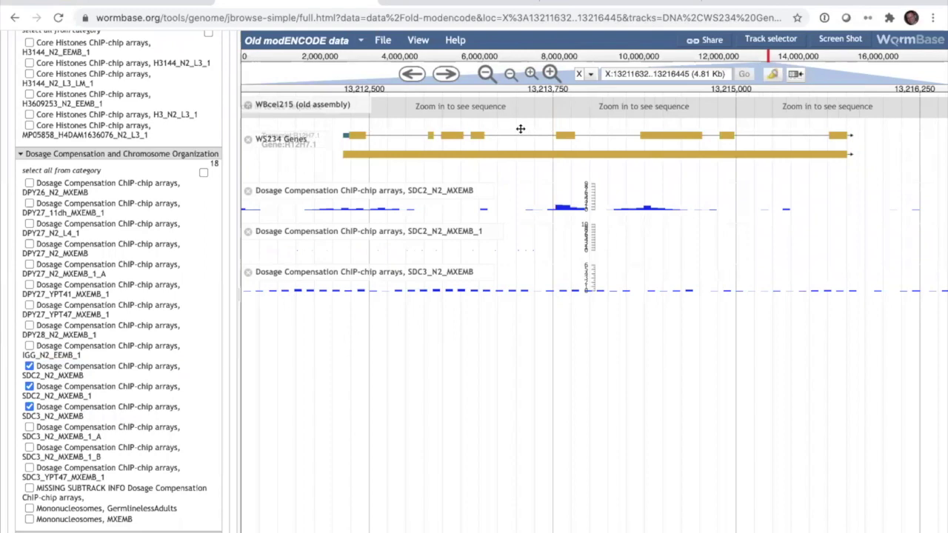
click(485, 74)
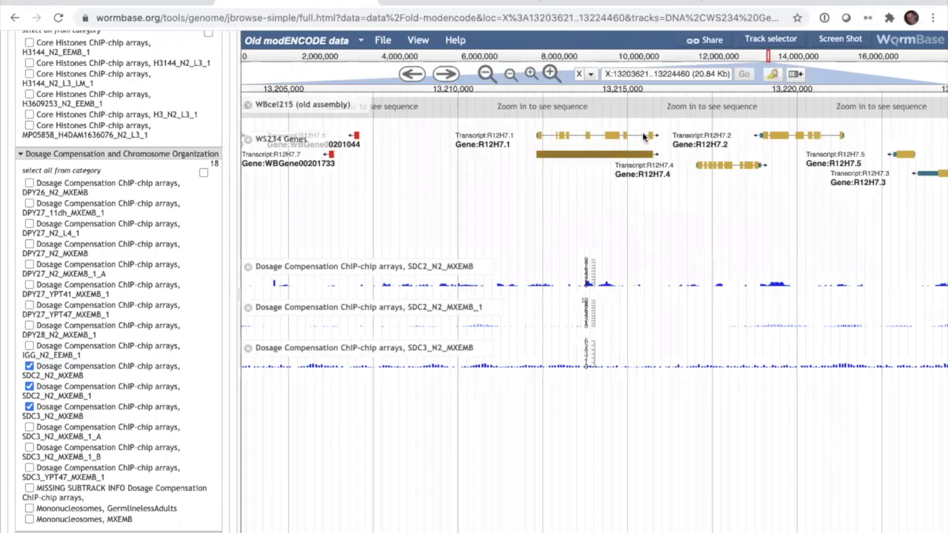
click(485, 74)
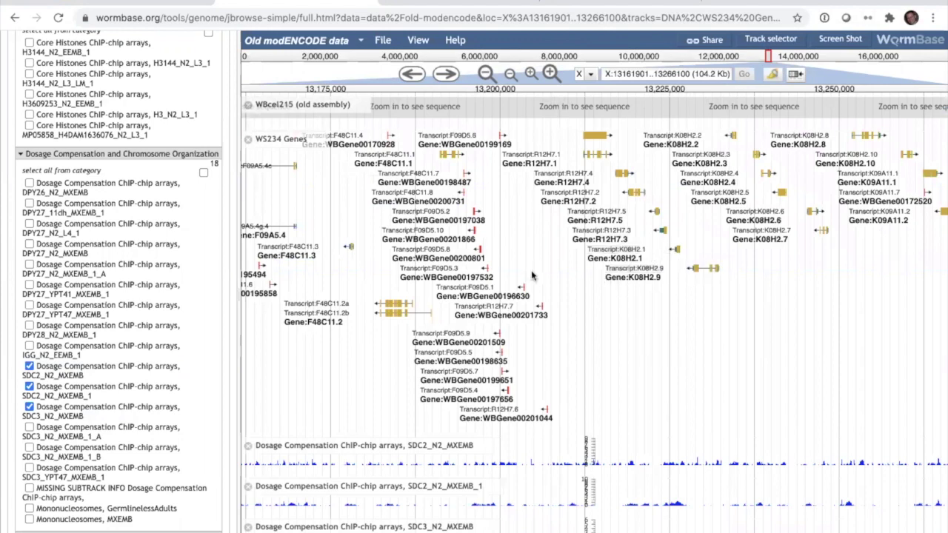
Return to the C. elegans N2 browser and hide both MAB-5 tracks and the Classical alleles track.
click(11, 20)
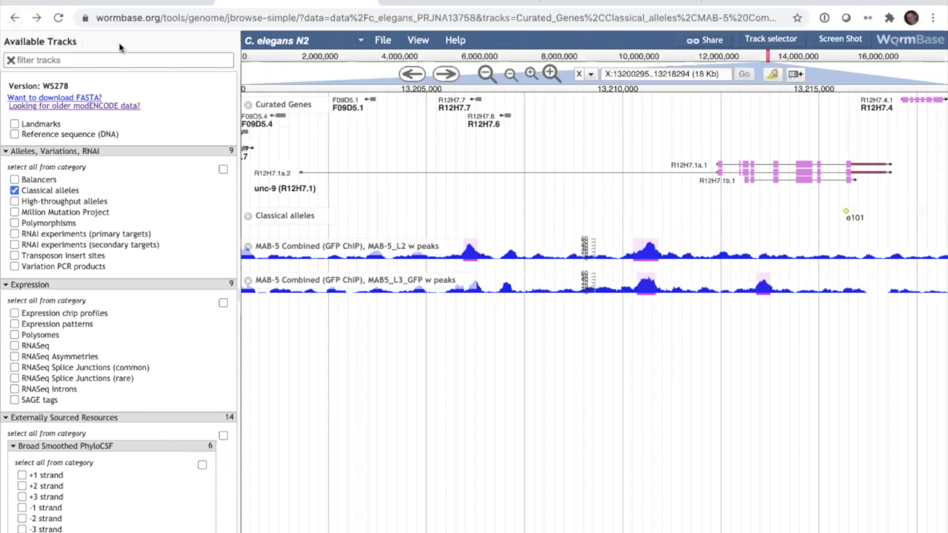
click(249, 249)
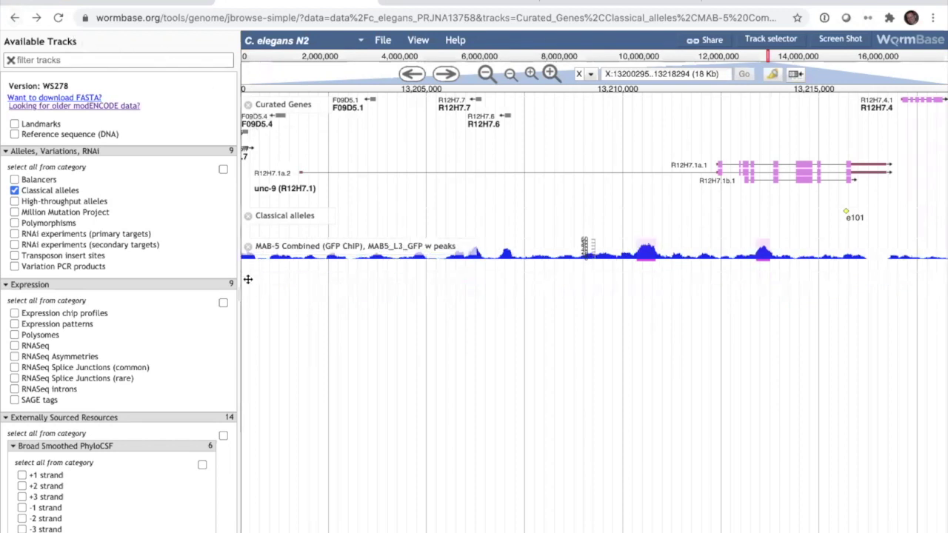
click(248, 247)
click(249, 216)
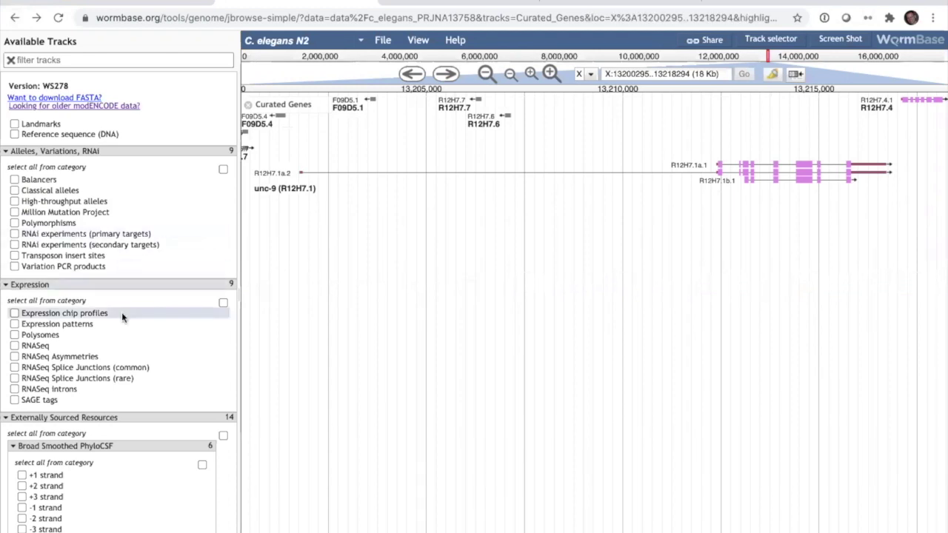
Show the Expression patterns track over about 104 Kb around unc-9 and preview the Expr6109 worm image.
click(15, 324)
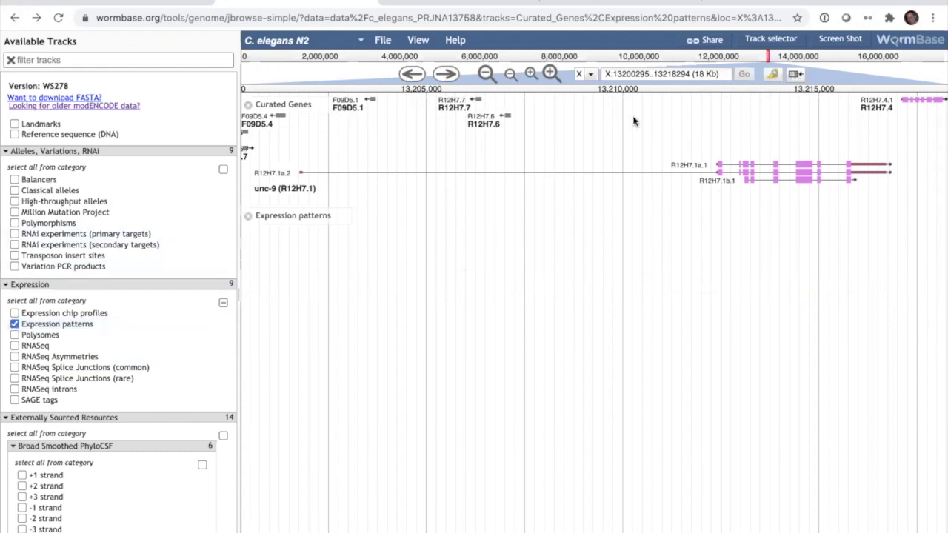
click(486, 73)
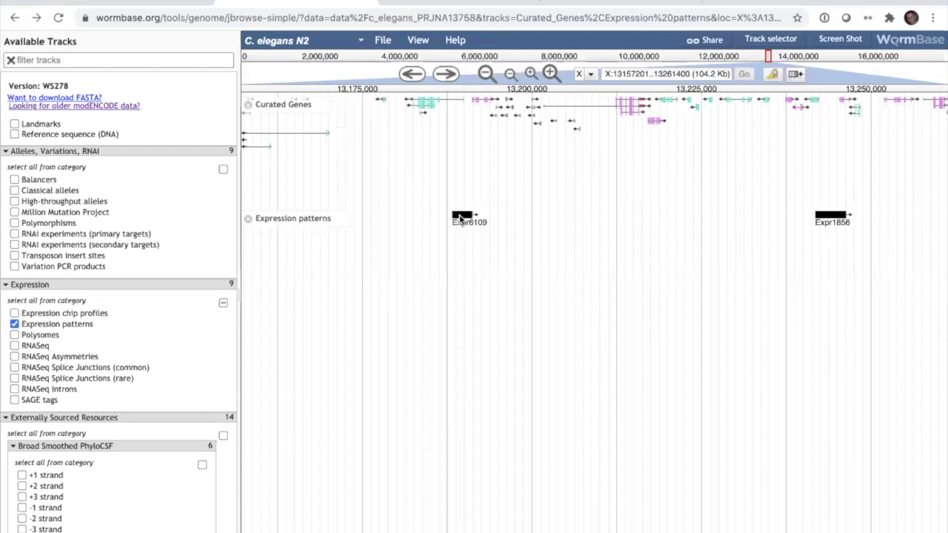
mouse_move(460, 218)
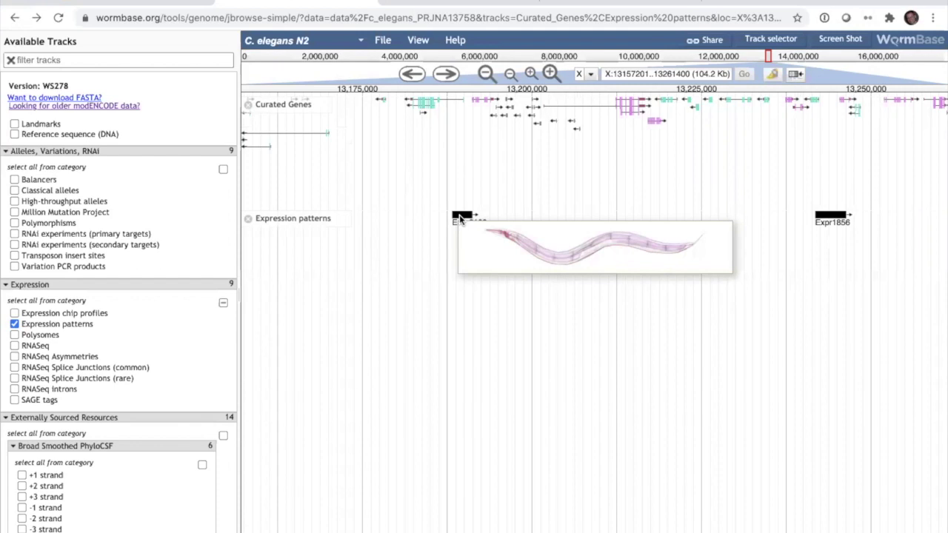
View the Expr6109 expression pattern details, open its full WormBase page separately, and return to the genome browser.
click(459, 217)
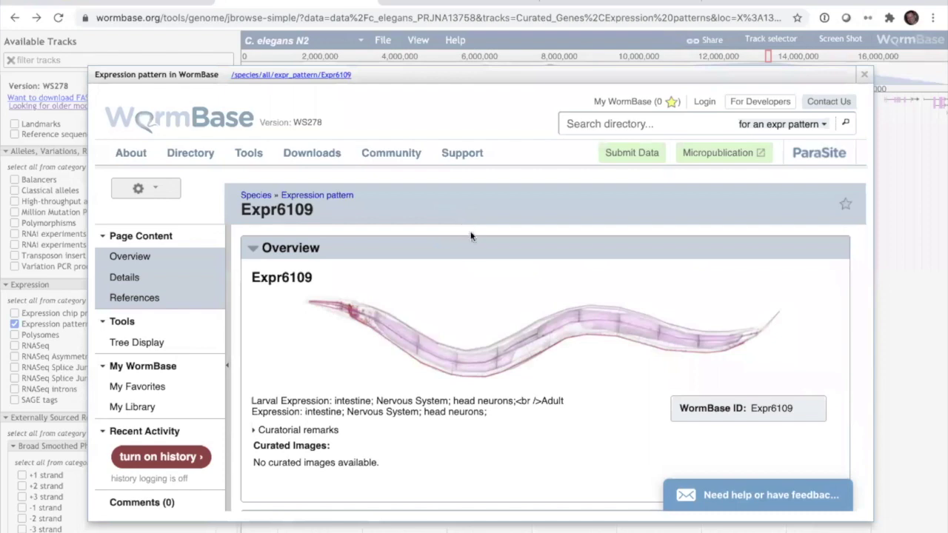
scroll(471, 238, down, 3)
scroll(471, 243, down, 4)
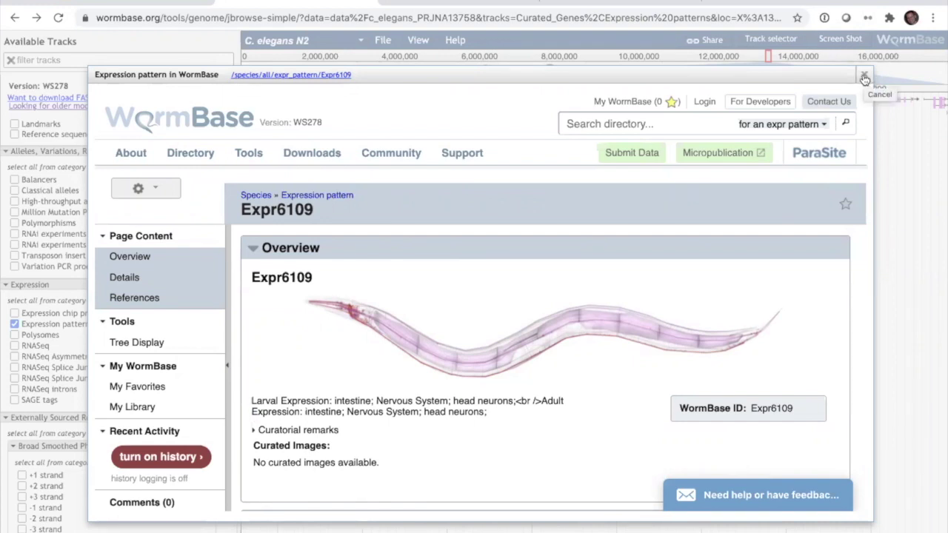
click(299, 77)
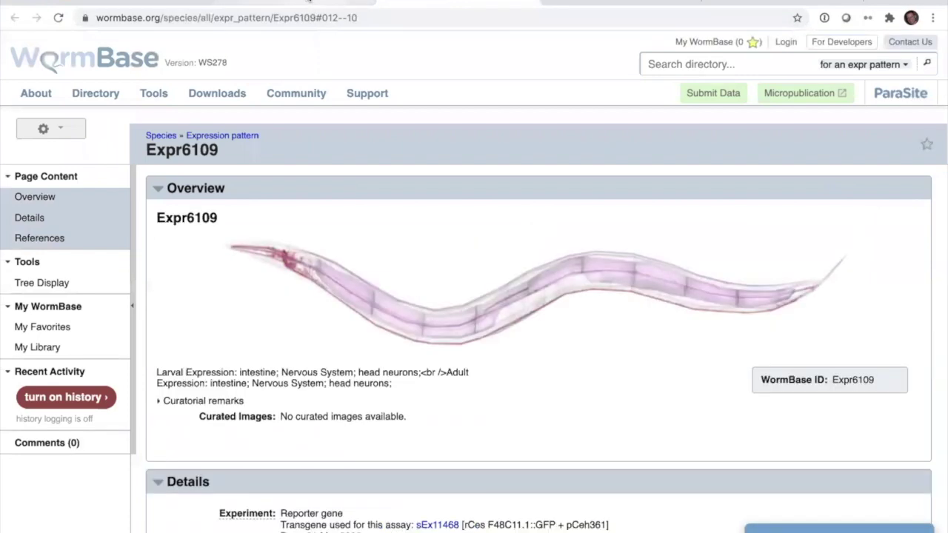
click(308, 2)
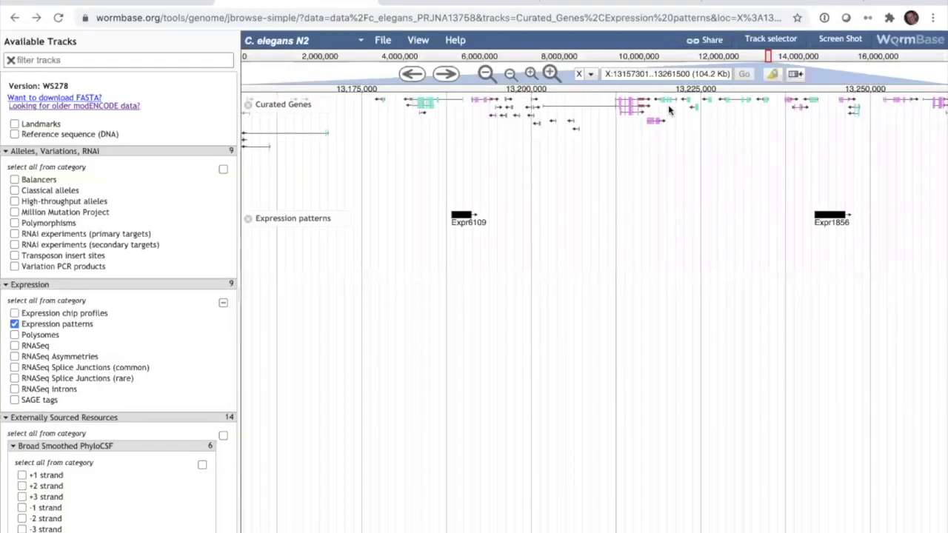
View the WormBase gene page for K08H2.2 from the Curated Genes track and close it.
scroll(656, 226, up, 1)
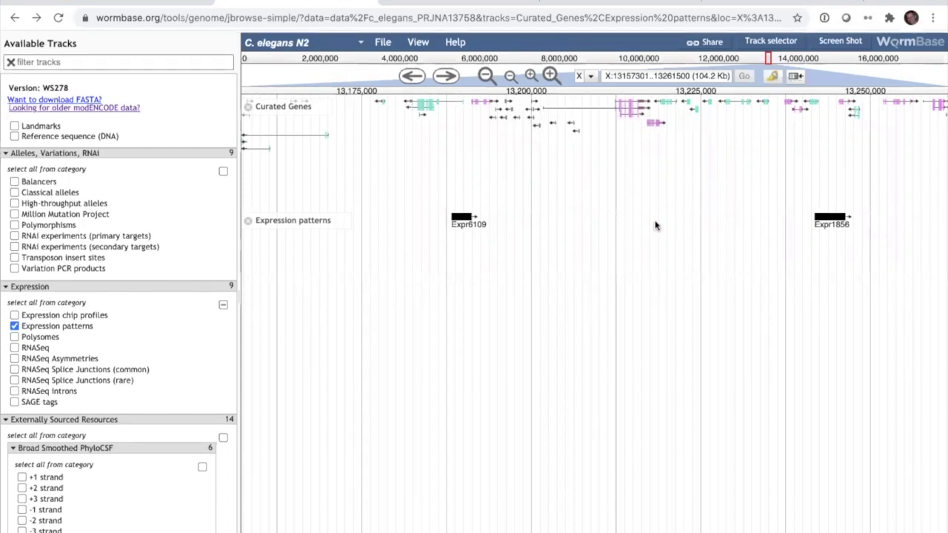
click(764, 100)
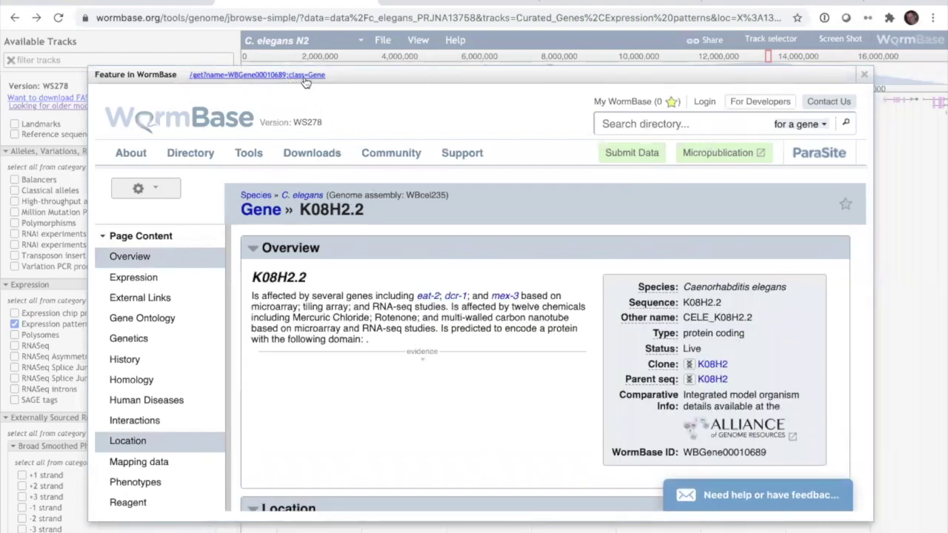
click(865, 76)
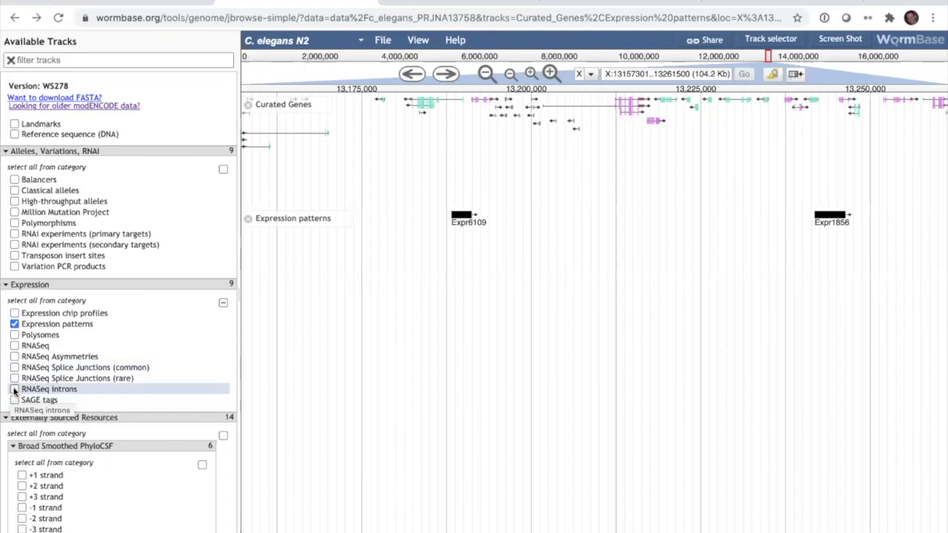
Show the RNASeq introns track over the unc-9 exons and check the read count of the large intron before the first exon cluster.
click(15, 390)
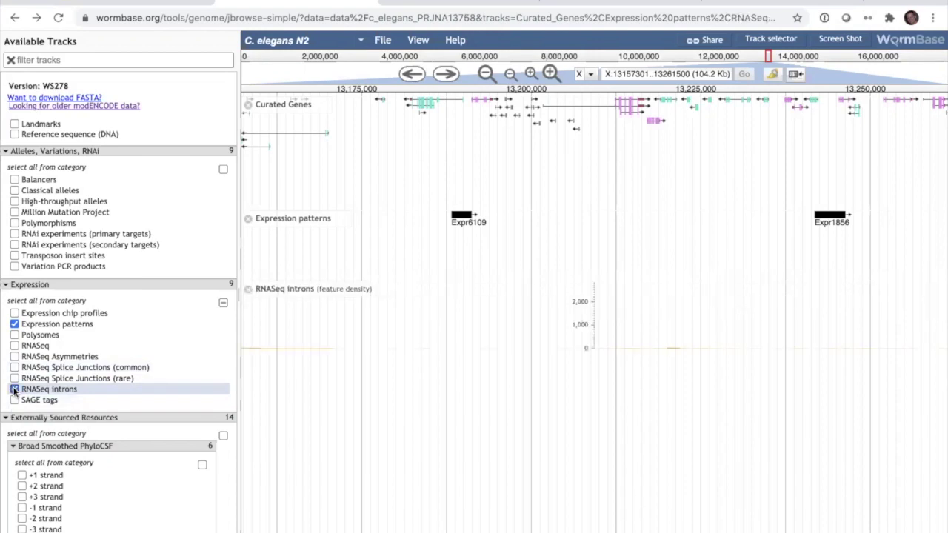
drag(604, 89, 652, 89)
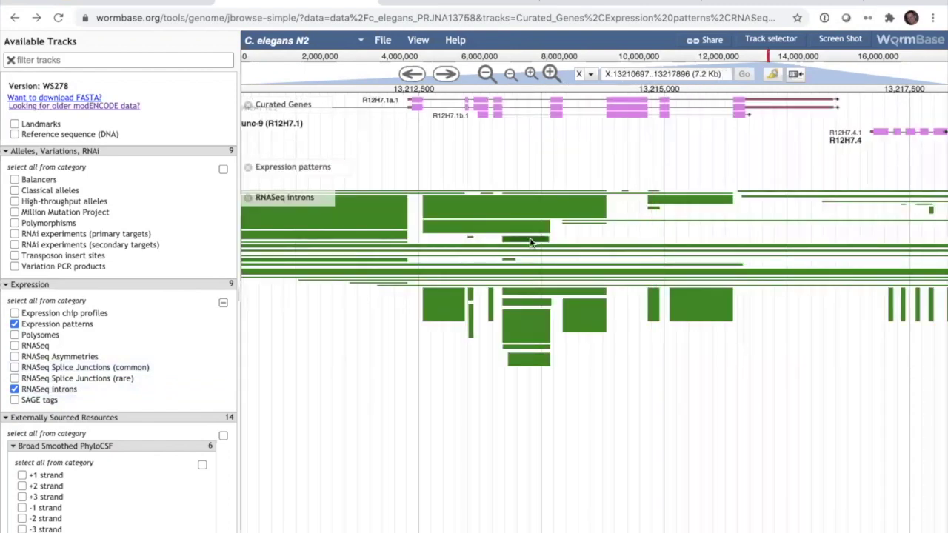
mouse_move(552, 249)
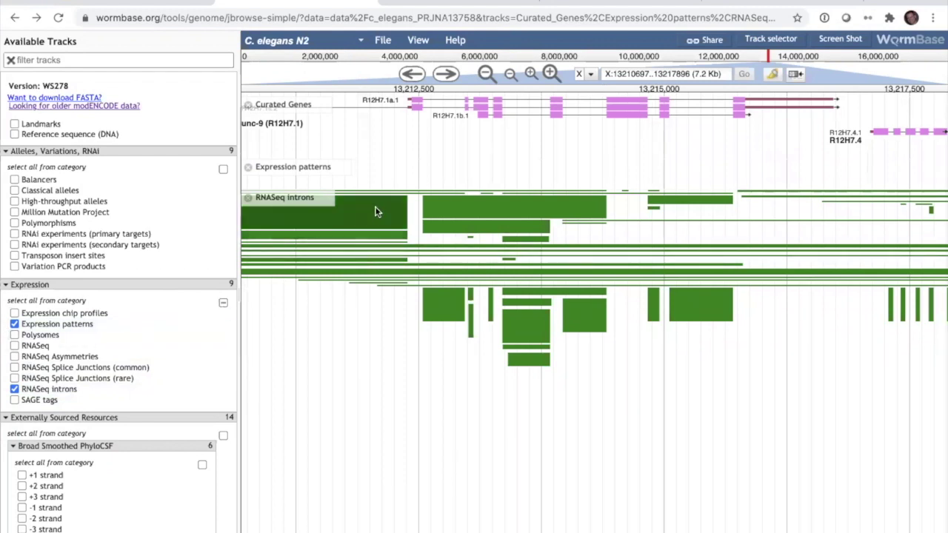
mouse_move(375, 212)
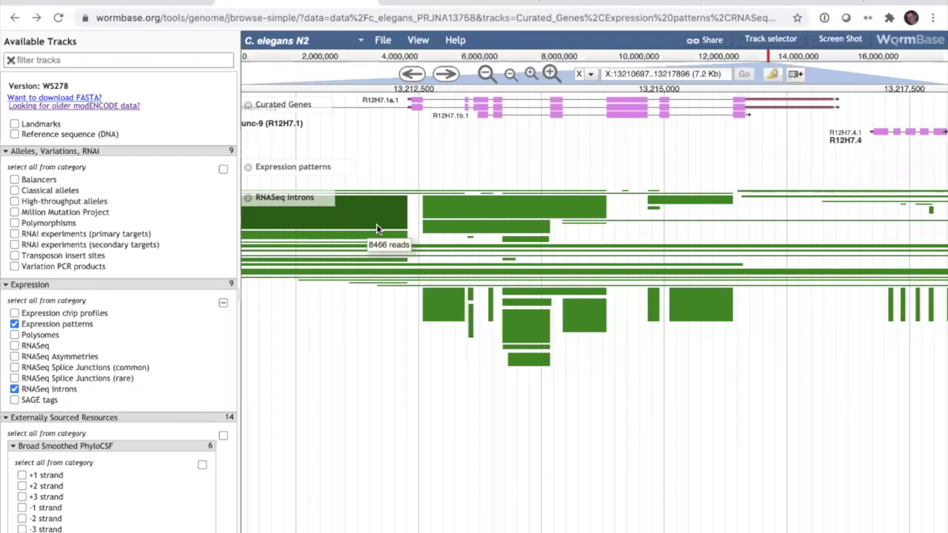
Replace the RNASeq introns track with the common and rare RNASeq Splice Junctions tracks.
click(14, 389)
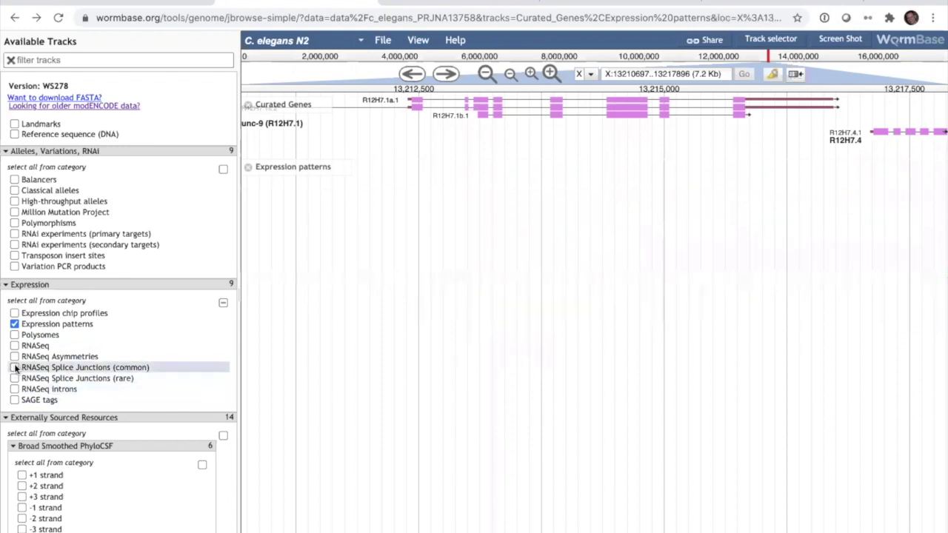
click(15, 367)
click(14, 379)
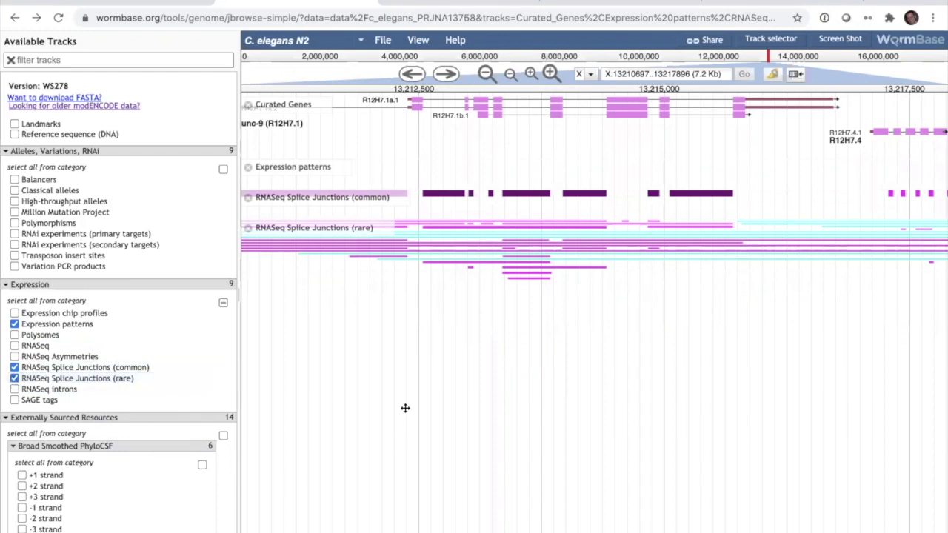
Examine the splice junctions upstream of unc-9's exons and check the read count of the long common junction of R12H7.1a.2.
drag(405, 408, 490, 410)
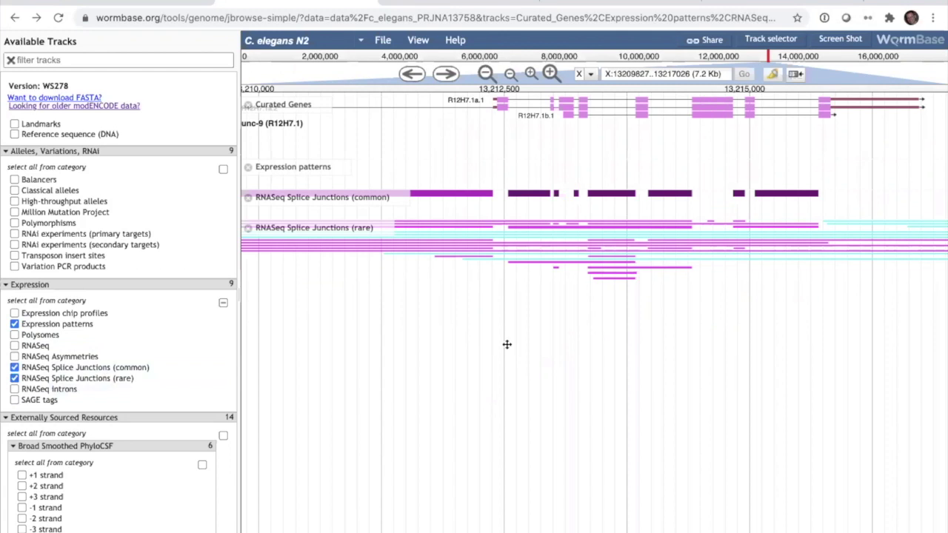
drag(508, 343, 643, 339)
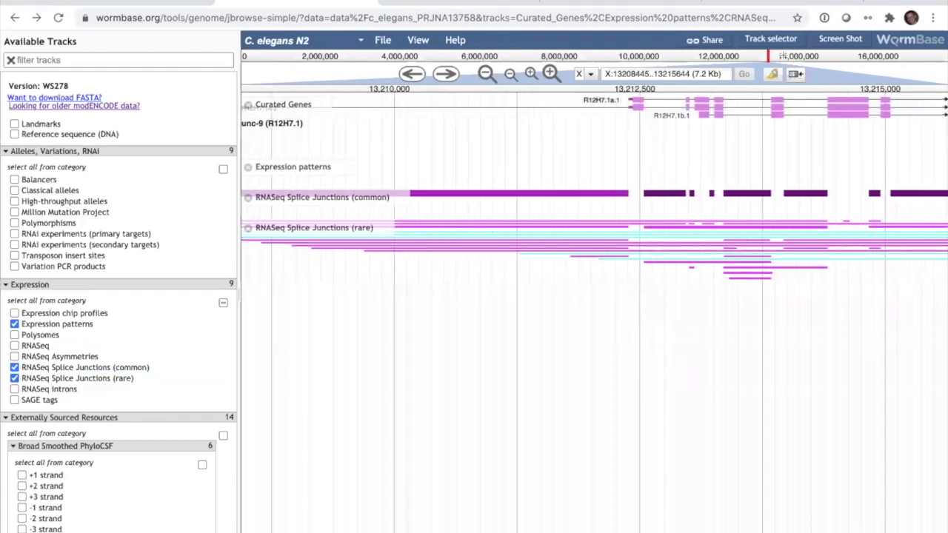
click(509, 76)
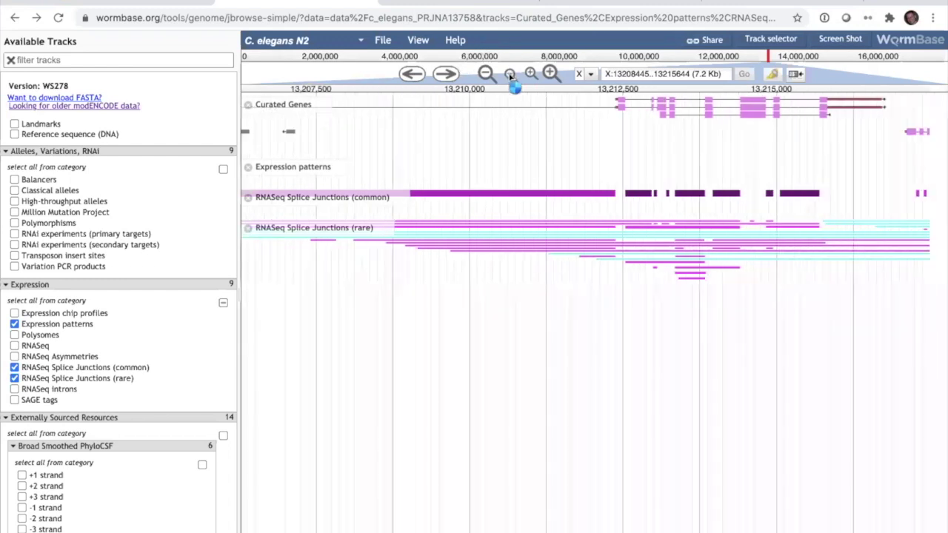
drag(455, 337, 593, 343)
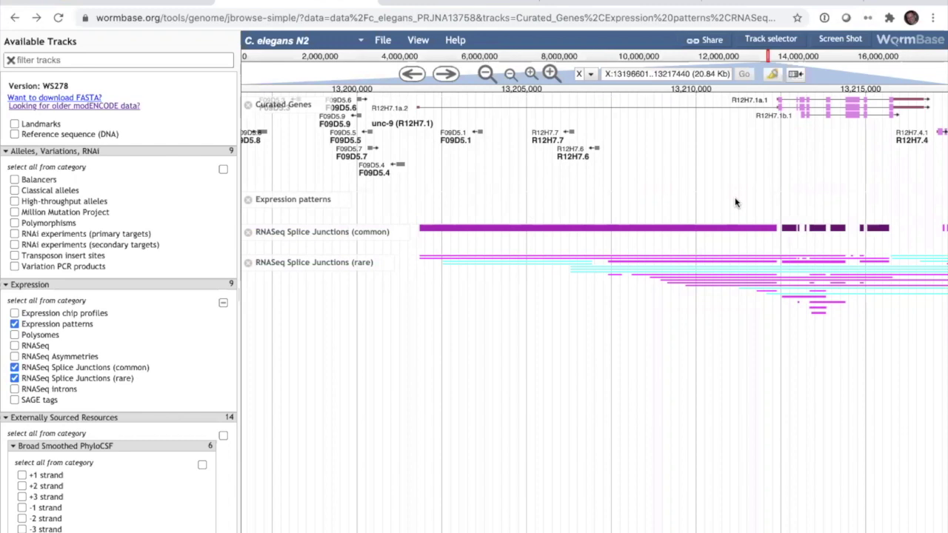
mouse_move(732, 231)
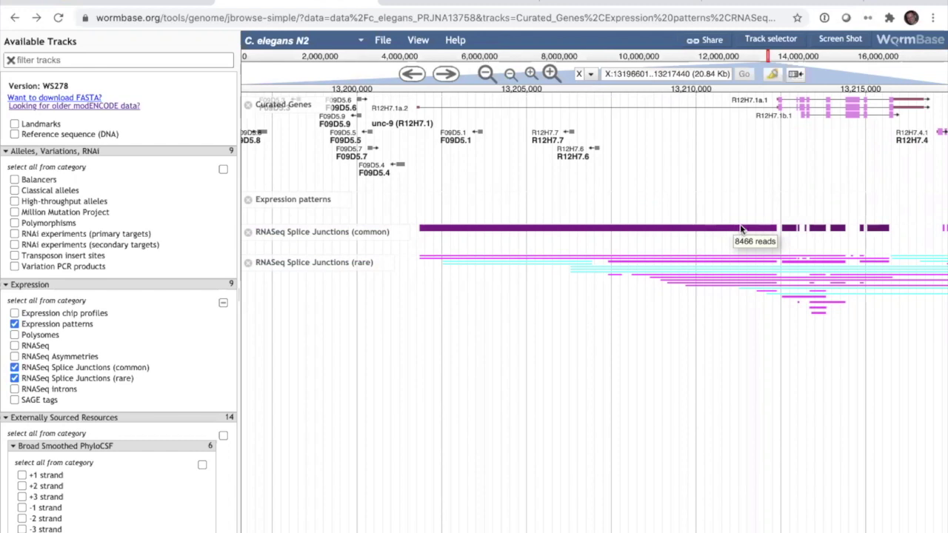
Compare the read support of unc-9's long common splice junction with the rare junctions below it.
mouse_move(840, 231)
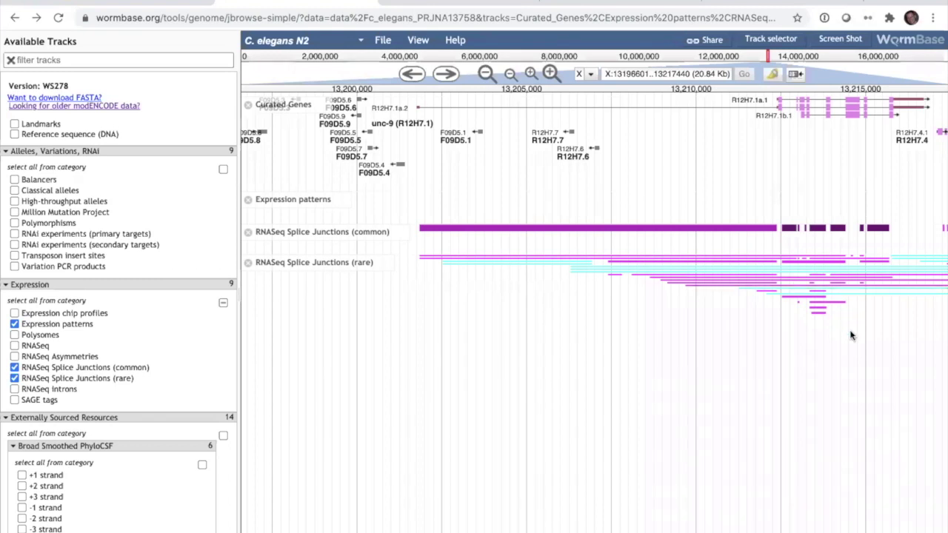
mouse_move(831, 264)
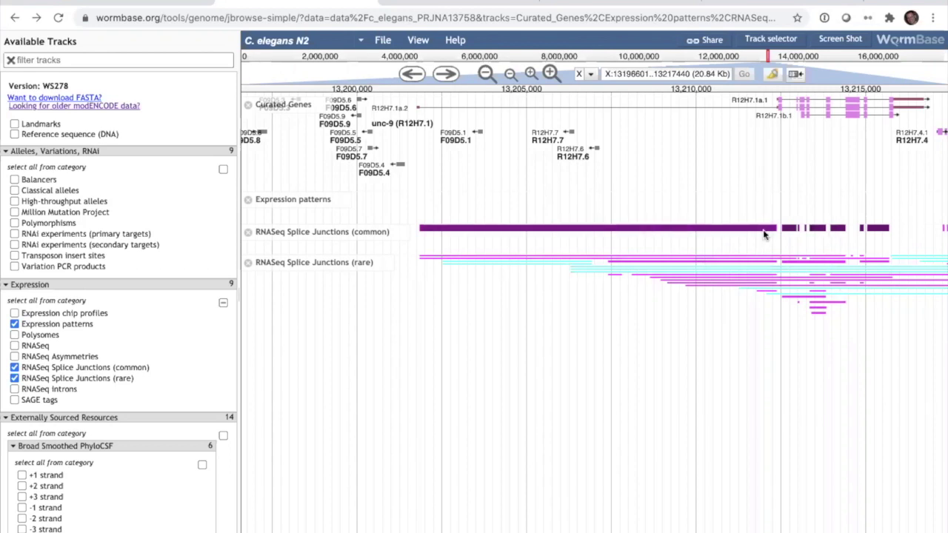
mouse_move(765, 234)
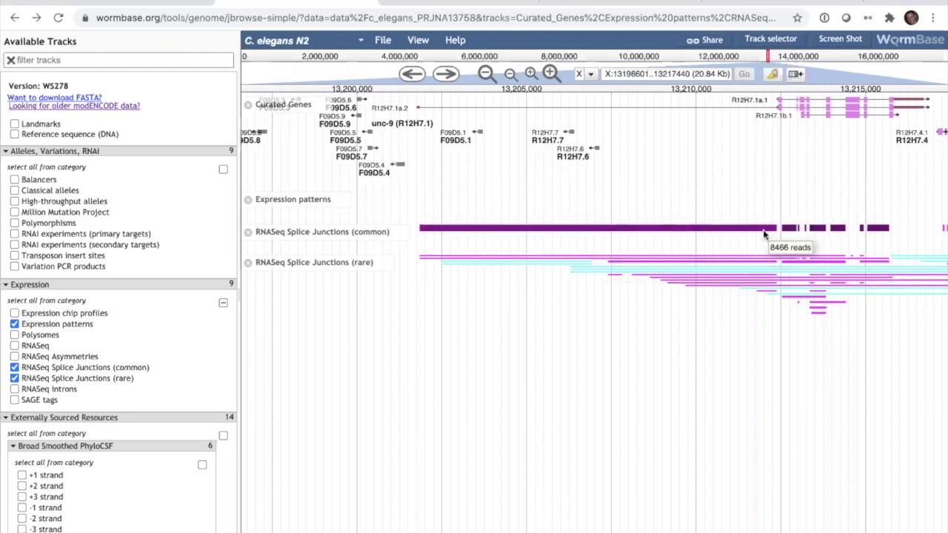
mouse_move(771, 270)
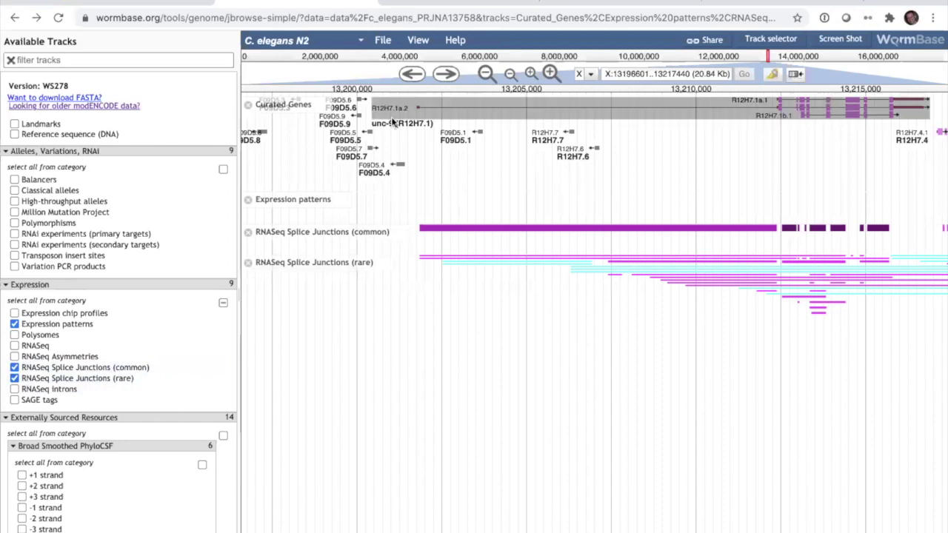
Load the local file unc-9-new-transcript.gff3 as a new track and display it immediately.
click(379, 40)
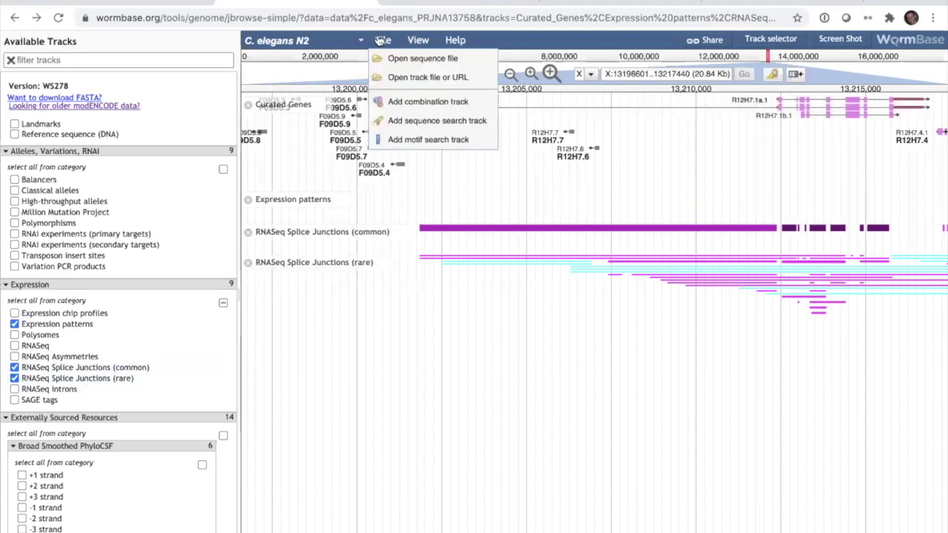
click(396, 79)
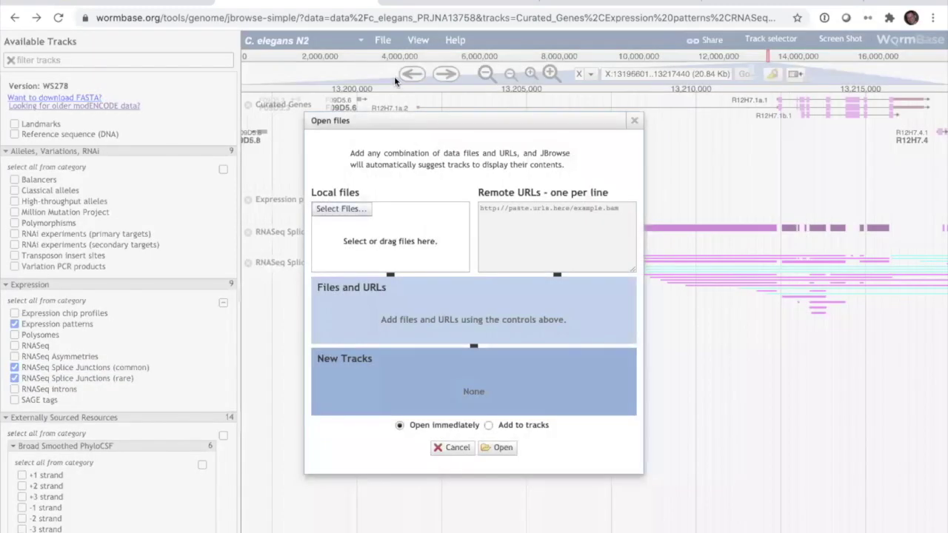
click(342, 209)
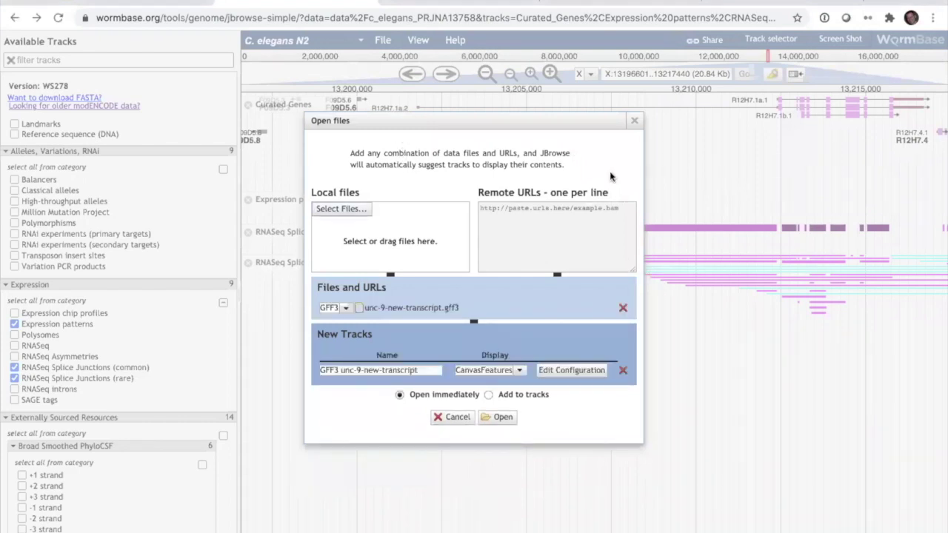
click(500, 418)
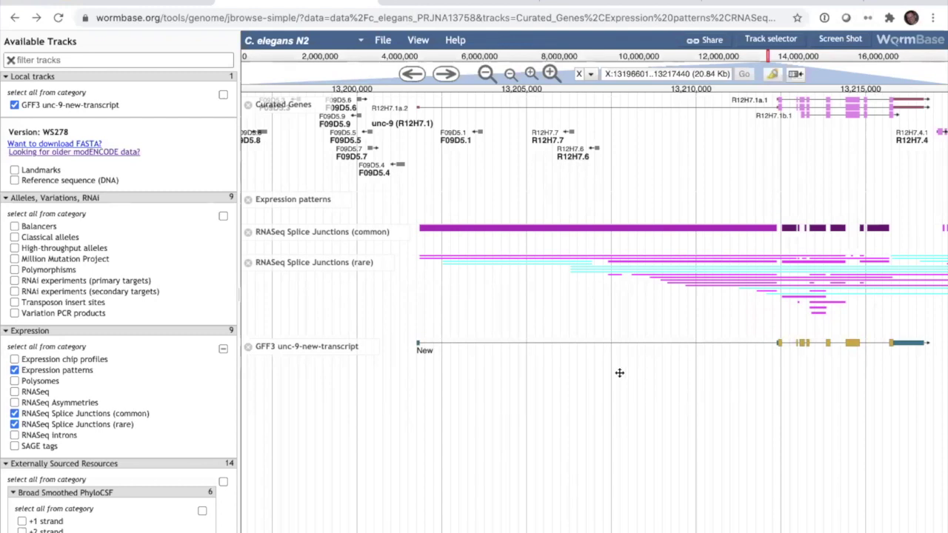
Hide the GFF3 unc-9-new-transcript track and load the local alignment file DRR003390.cram with its CRAM index as a displayed track.
click(248, 346)
click(377, 42)
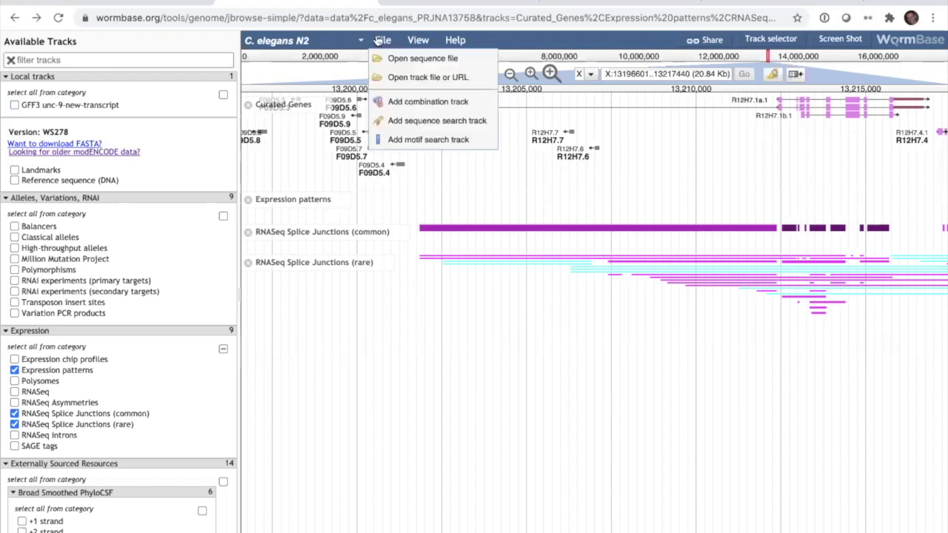
click(391, 78)
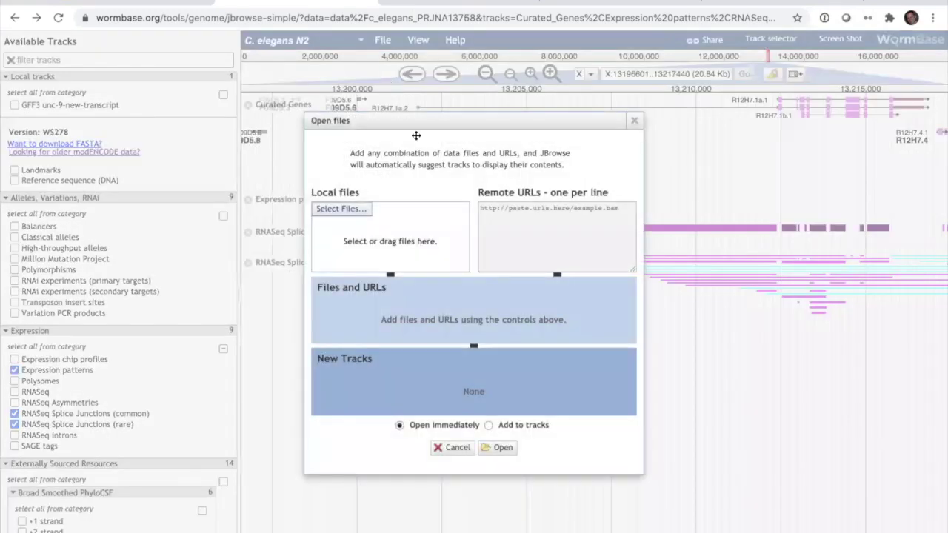
click(342, 211)
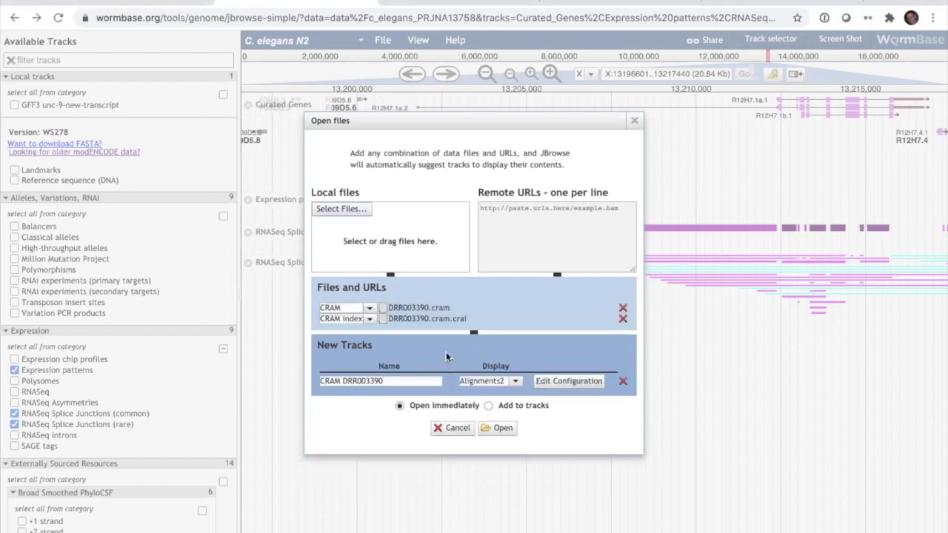
click(495, 427)
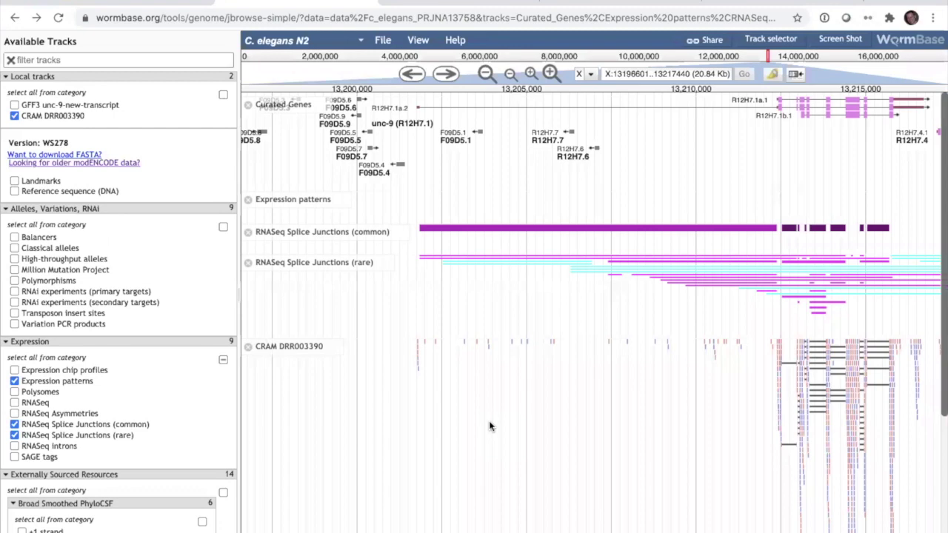
Examine the CRAM DRR003390 alignments around unc-9, down to the individual reads within the exon at X:13214507..13214733.
scroll(488, 426, right, 5)
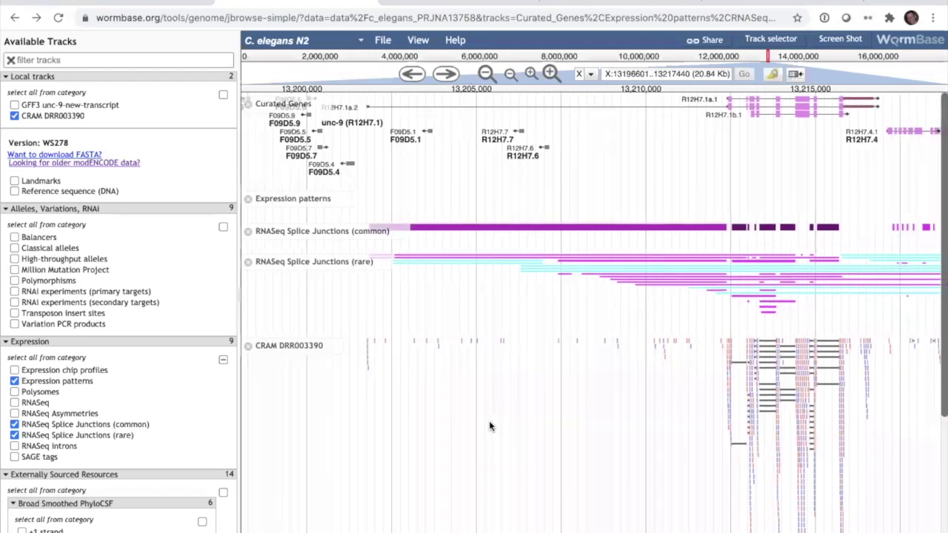
scroll(489, 425, down, 3)
scroll(488, 426, right, 5)
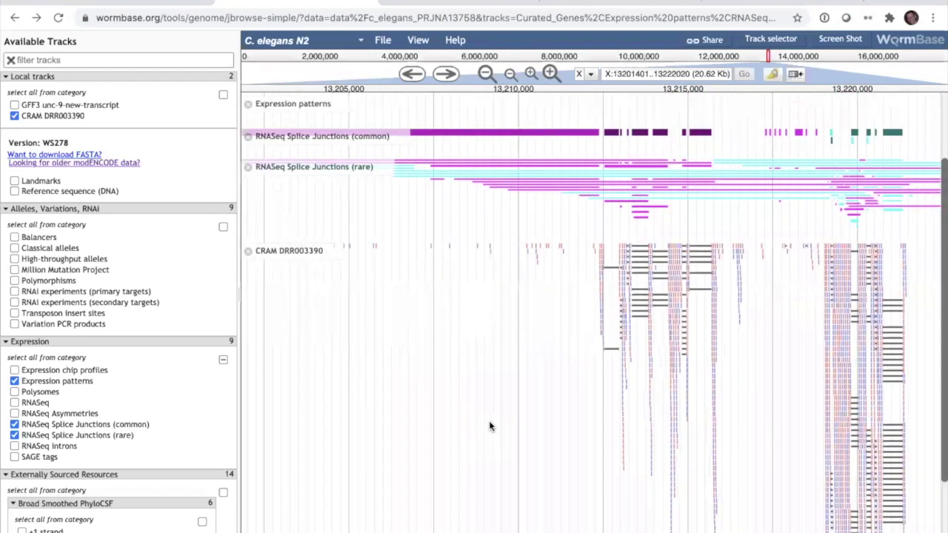
scroll(488, 425, down, 3)
scroll(489, 426, right, 5)
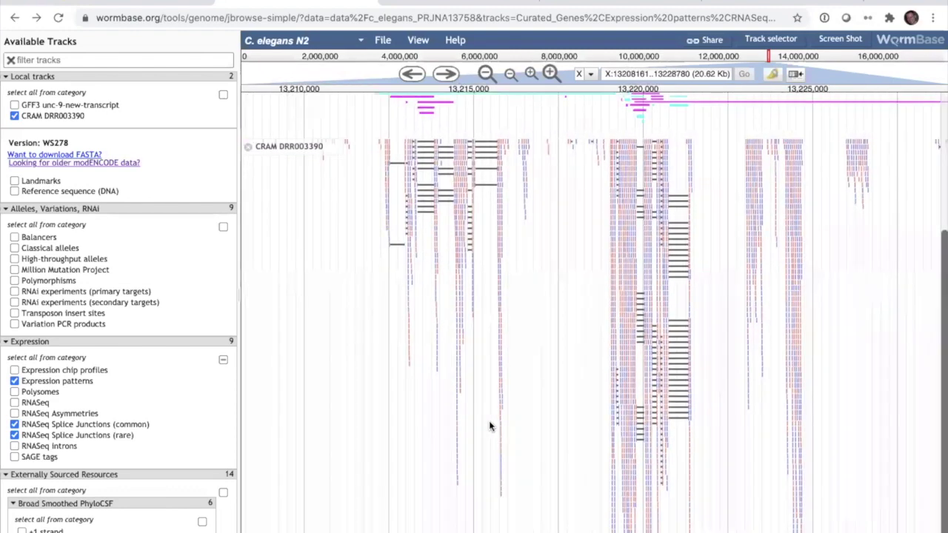
scroll(489, 425, up, 4)
scroll(488, 420, up, 2)
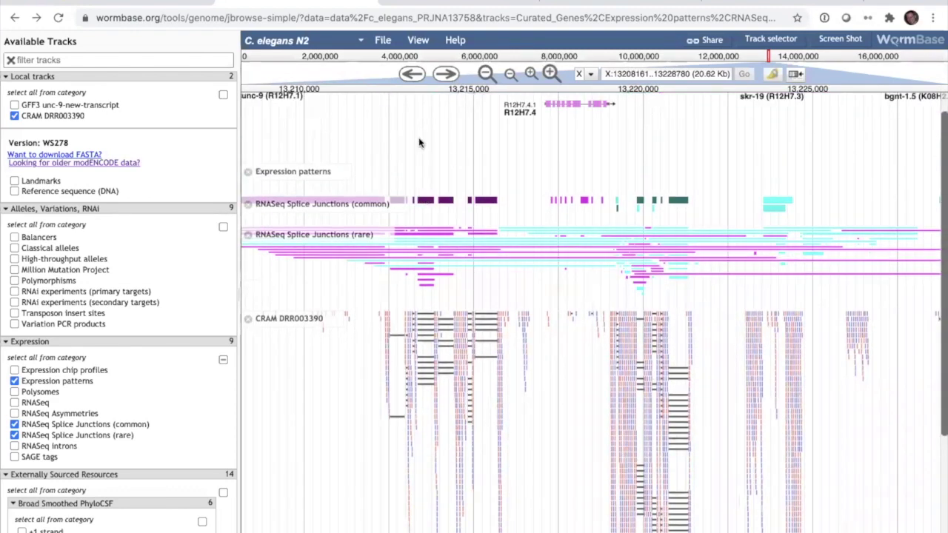
drag(446, 88, 492, 89)
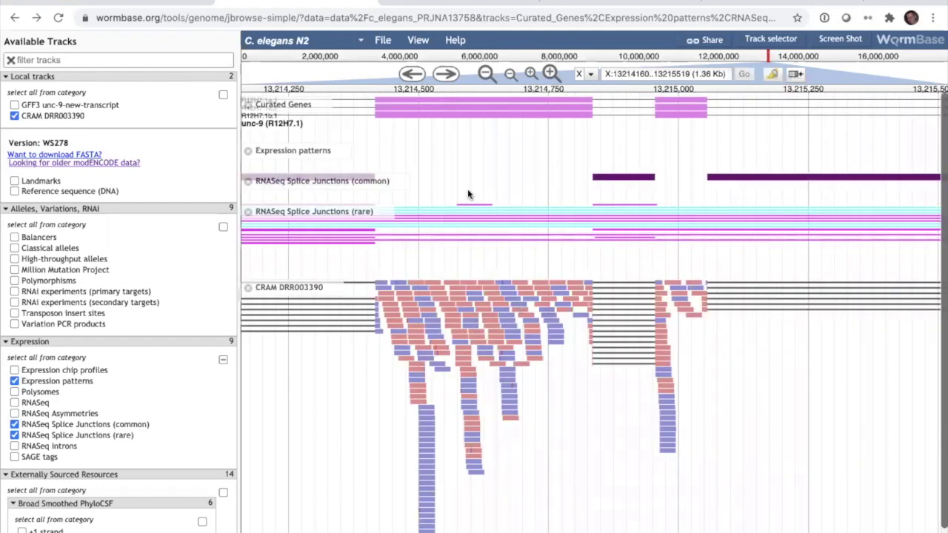
drag(426, 89, 533, 89)
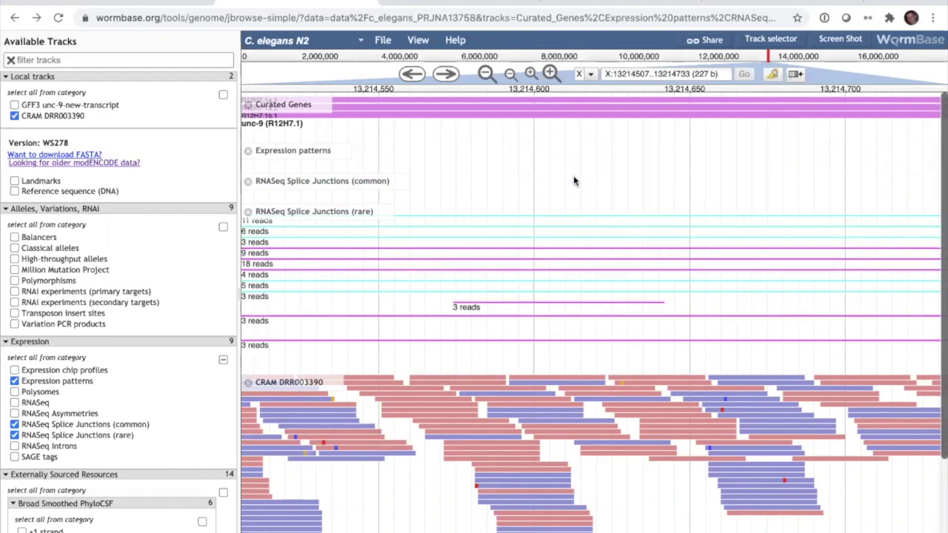
Replace the CRAM DRR003390 track with the BigWig 18826 and VCF+Tabix worm-latest tracks.
click(248, 382)
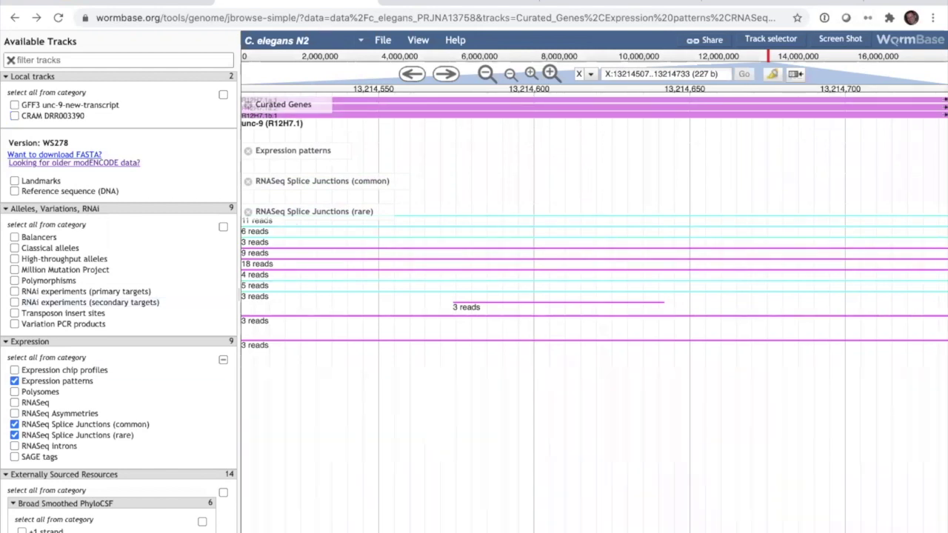
click(383, 42)
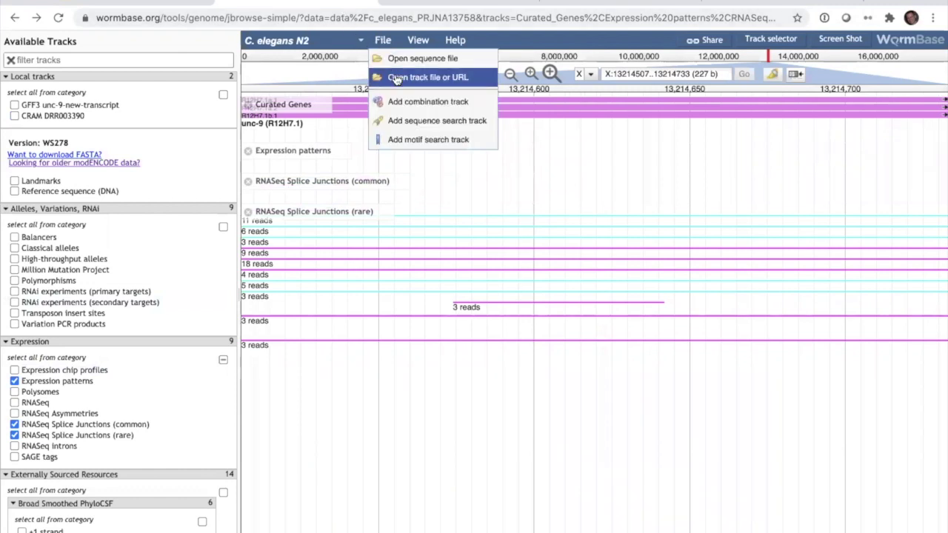
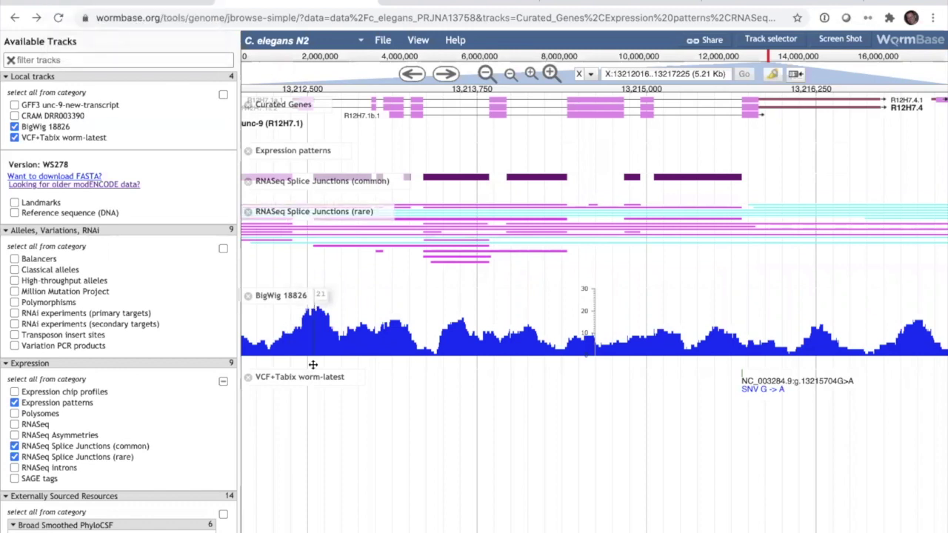
click(383, 41)
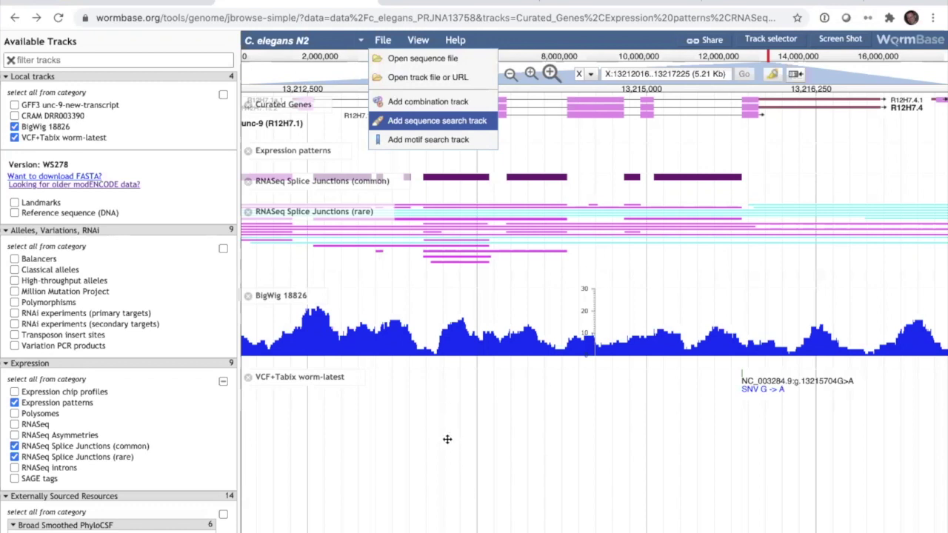
click(426, 428)
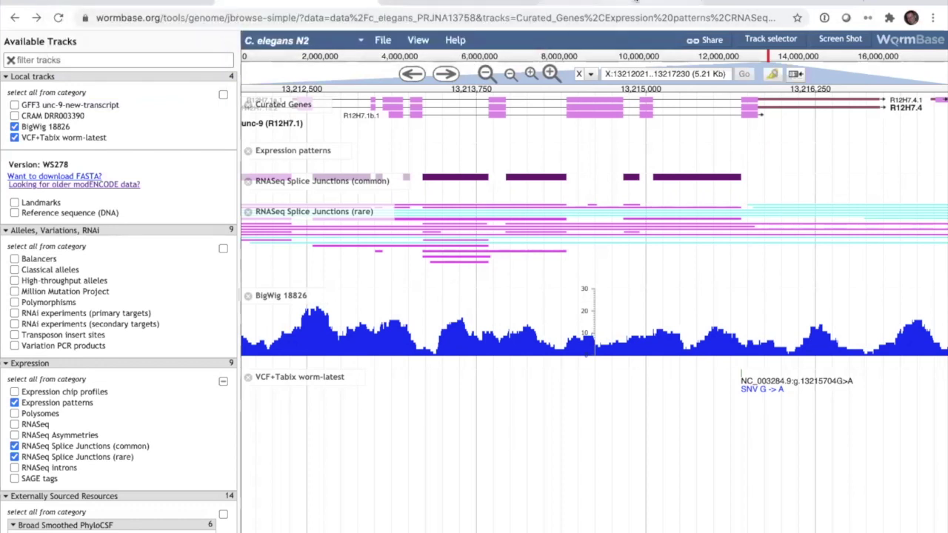
Switch to the SARS-CoV-2 (COVID-19) JBrowse page and add an empty combination track.
click(791, 3)
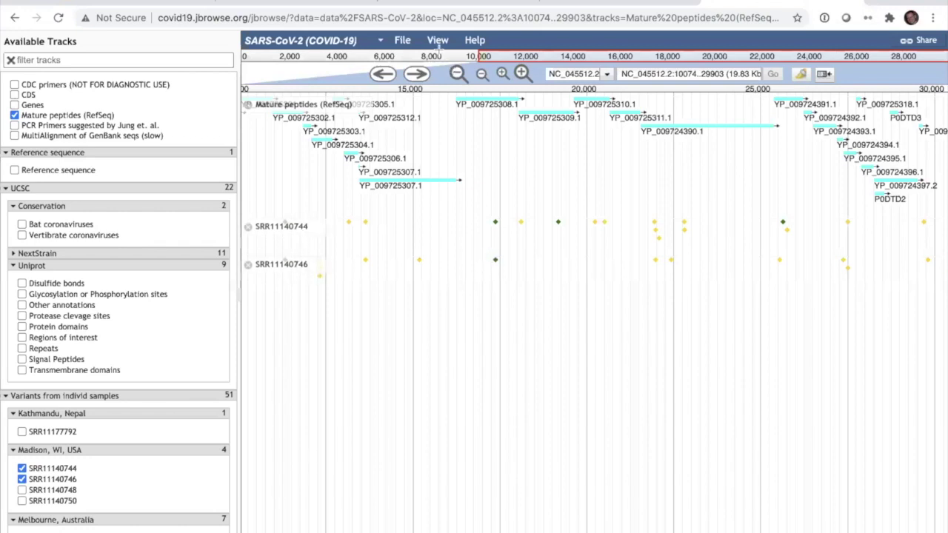
click(400, 42)
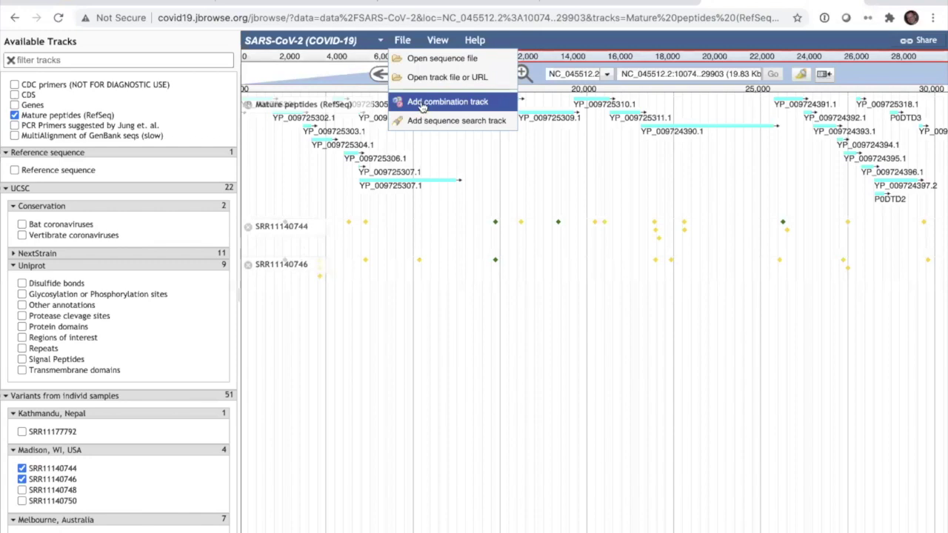
click(396, 321)
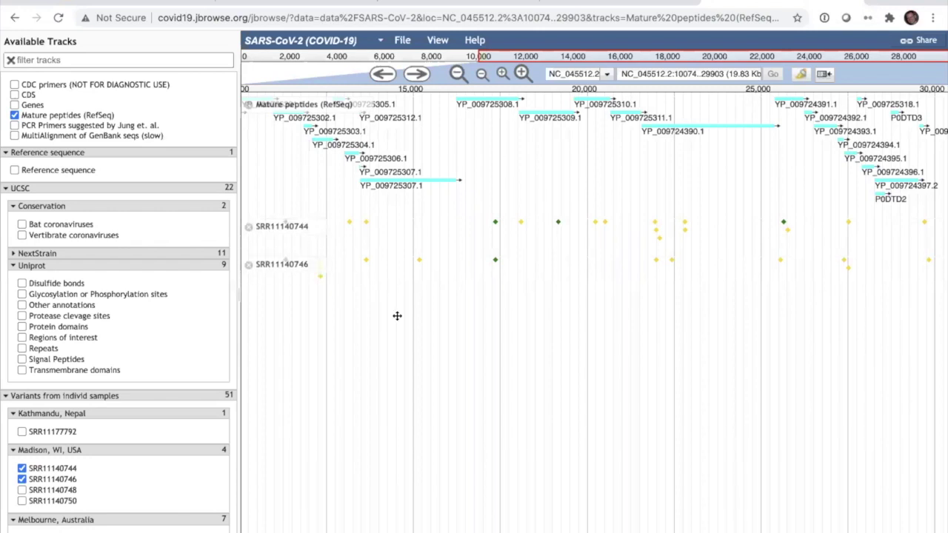
click(404, 41)
click(409, 101)
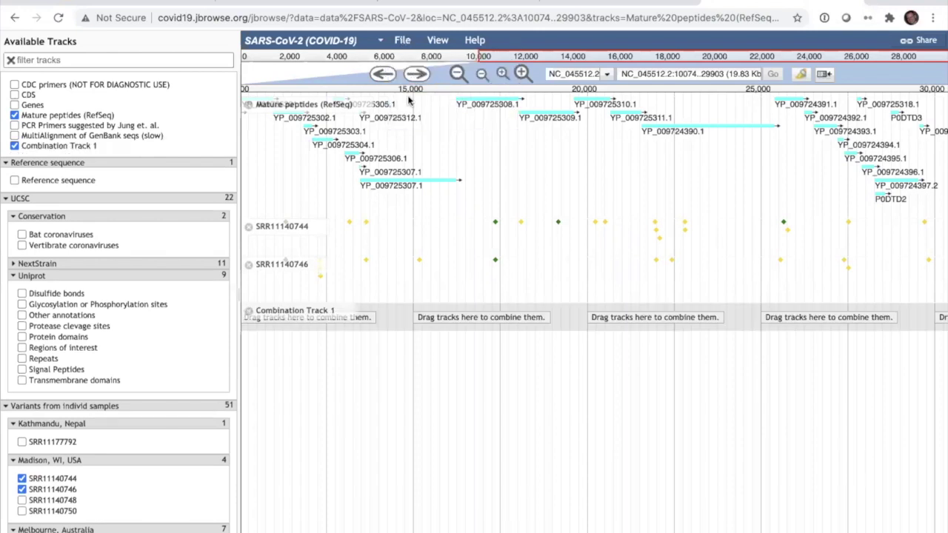
Combine SRR11140744 and SRR11140746 in Combination Track 1 without masking, using set subtraction with SRR11140746 on the left.
drag(284, 226, 289, 314)
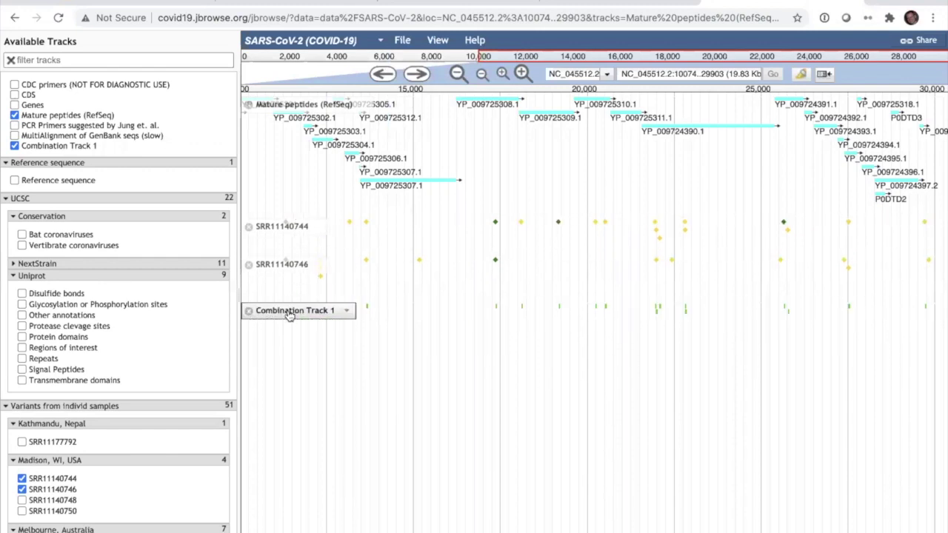
drag(290, 266, 292, 311)
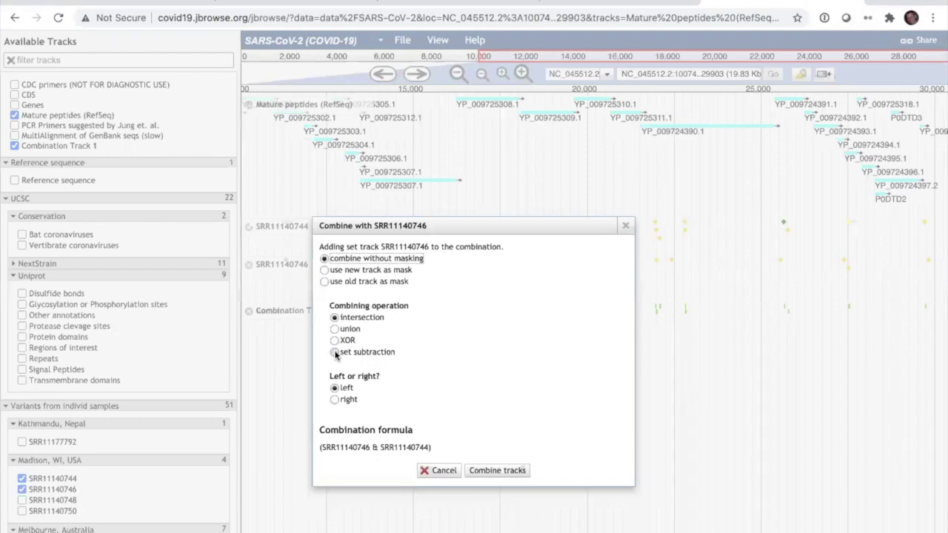
click(335, 352)
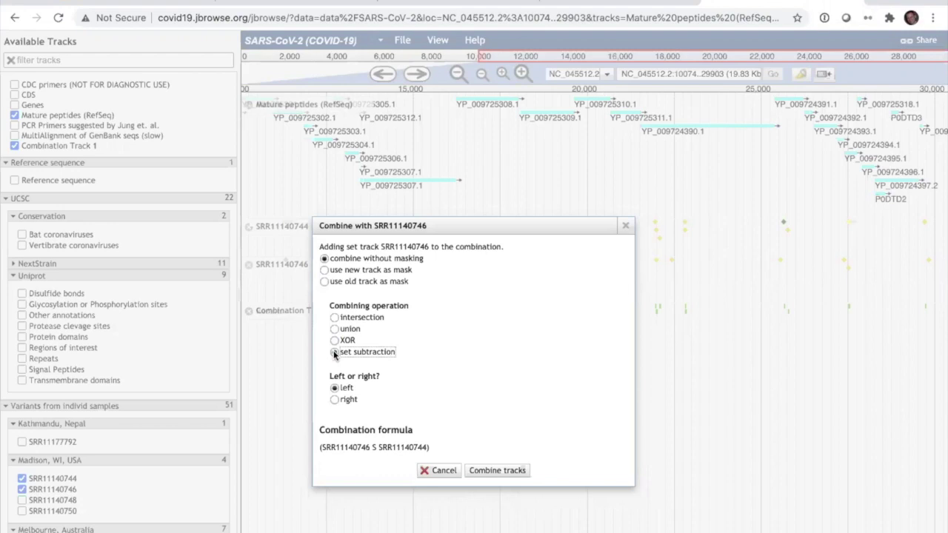
click(500, 472)
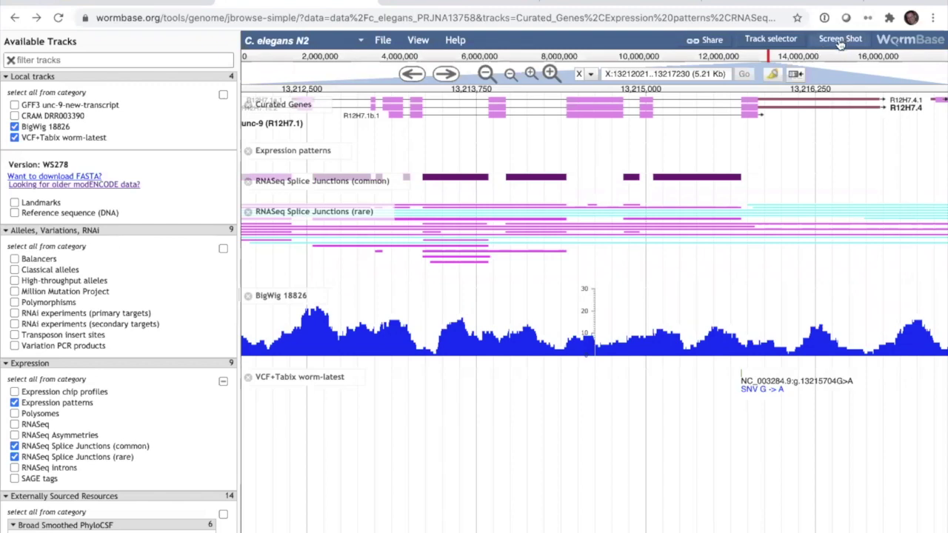
Configure a screenshot of the WormBase unc-9 view without the location overview, track list, navigation bar and menu bar.
click(839, 41)
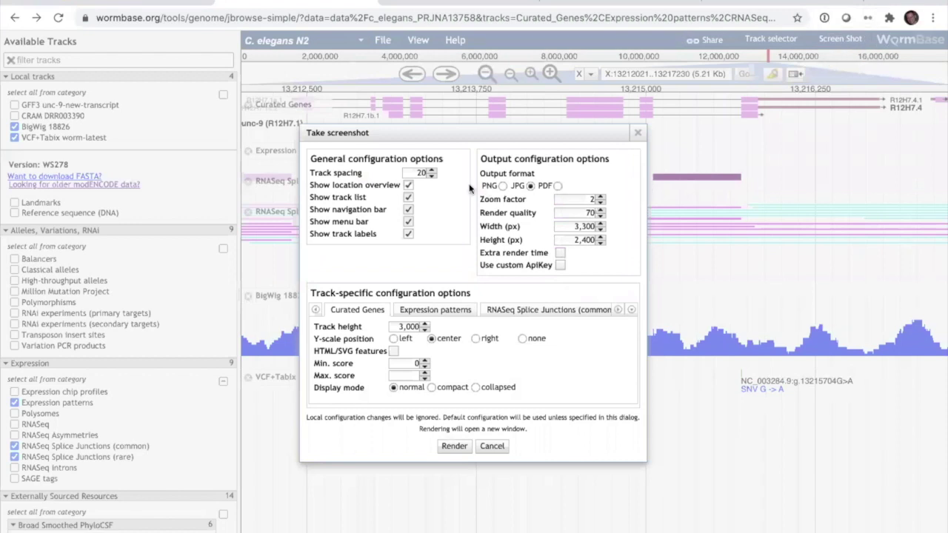
click(408, 185)
click(408, 197)
click(408, 209)
click(407, 222)
Set the screenshot's zoom factor to 4, width to 4,300 px and height to 3,400 px, and render it.
click(600, 198)
click(600, 197)
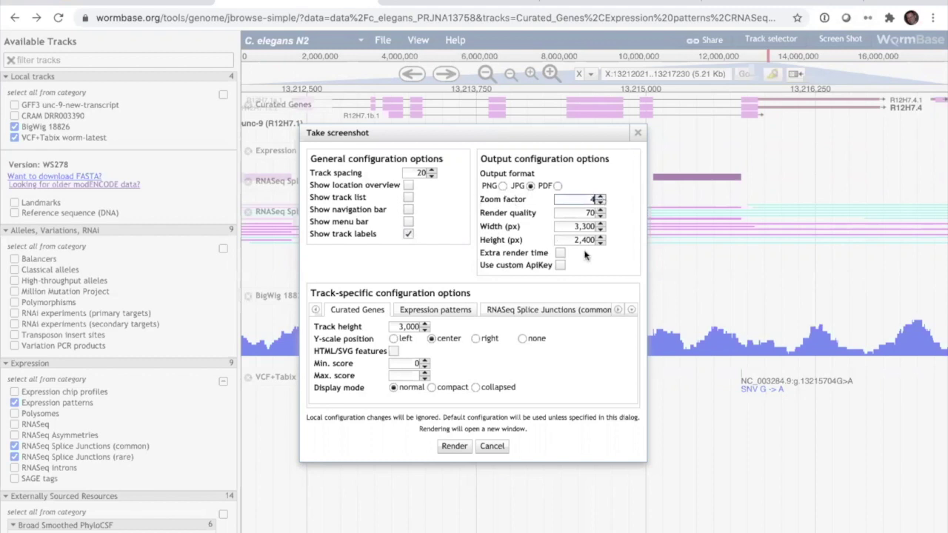
click(572, 227)
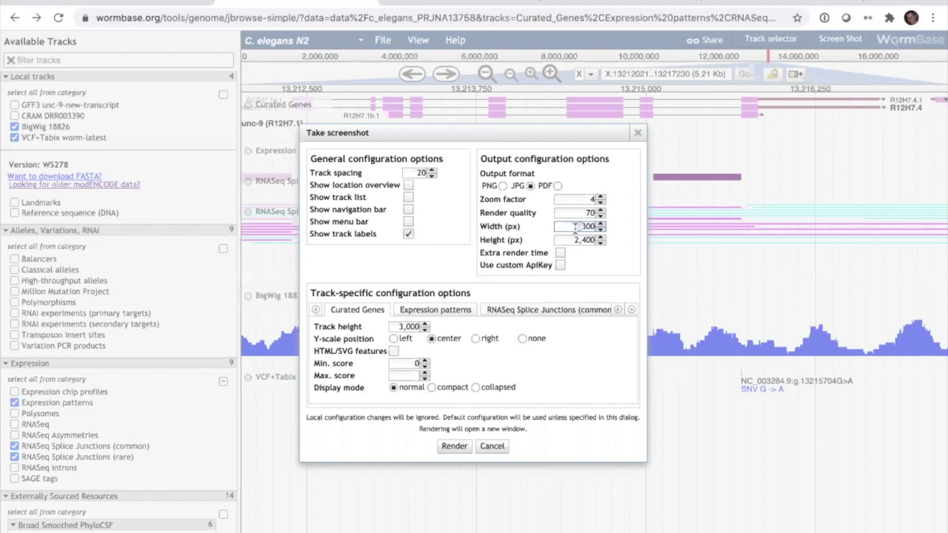
text(4)
click(577, 240)
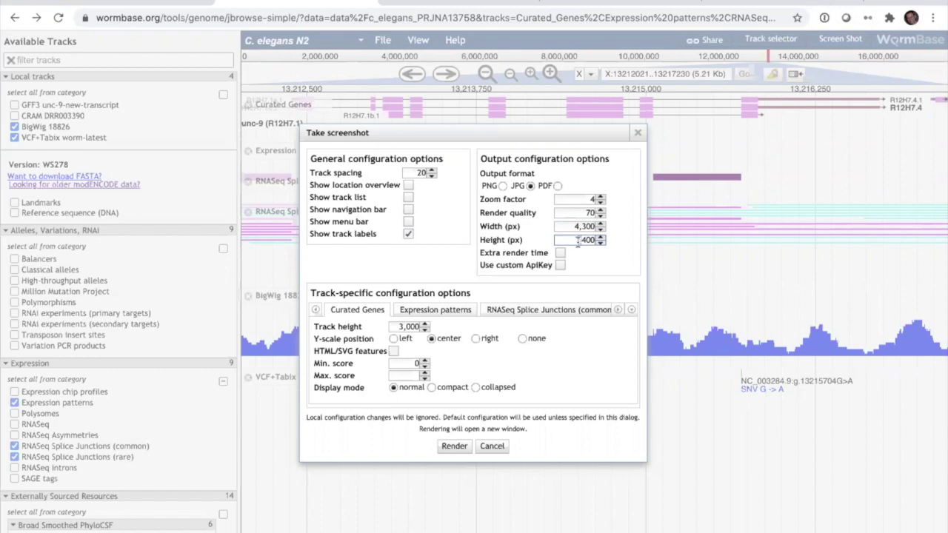
text(3)
click(454, 447)
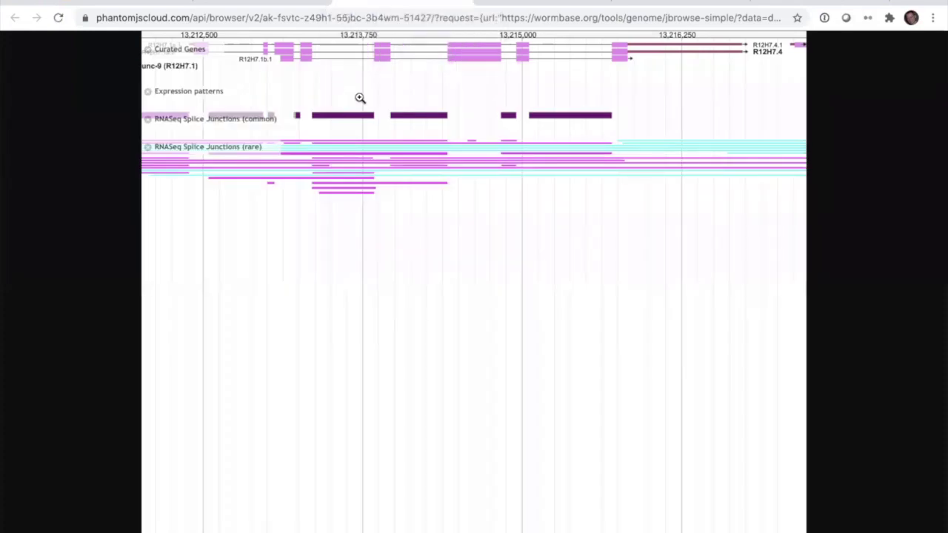
Examine the rendered screenshot at full size across its width, then return to the WormBase unc-9 view and close the screenshot dialog.
click(477, 99)
scroll(510, 212, up, 1)
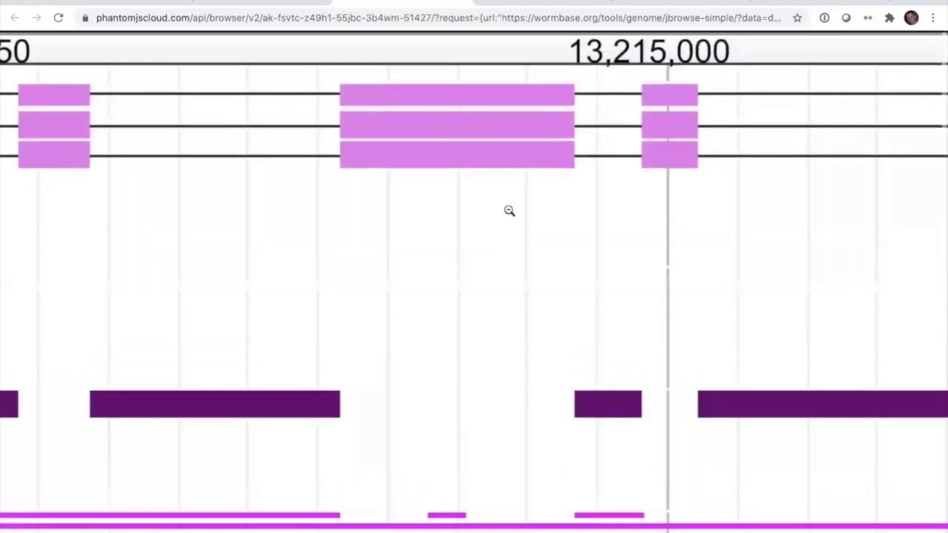
scroll(509, 211, right, 10)
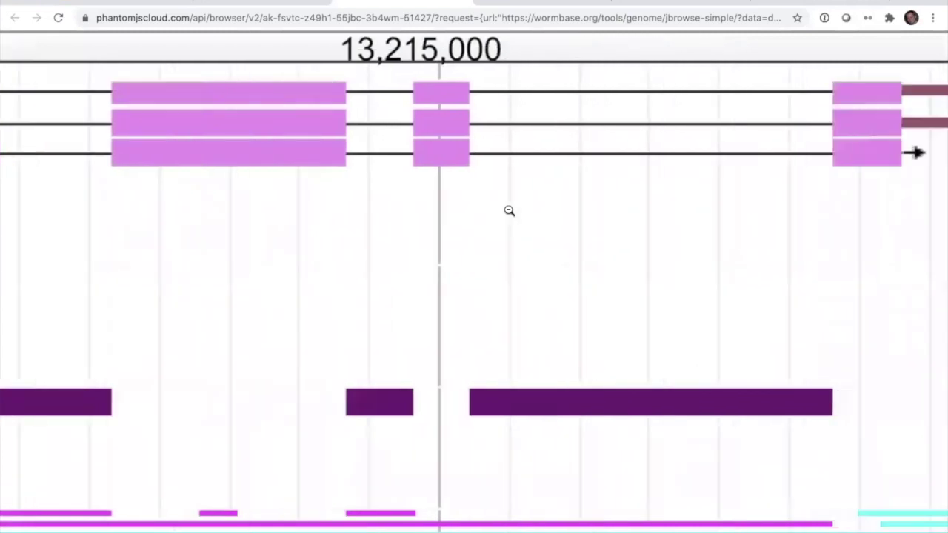
scroll(509, 211, left, 20)
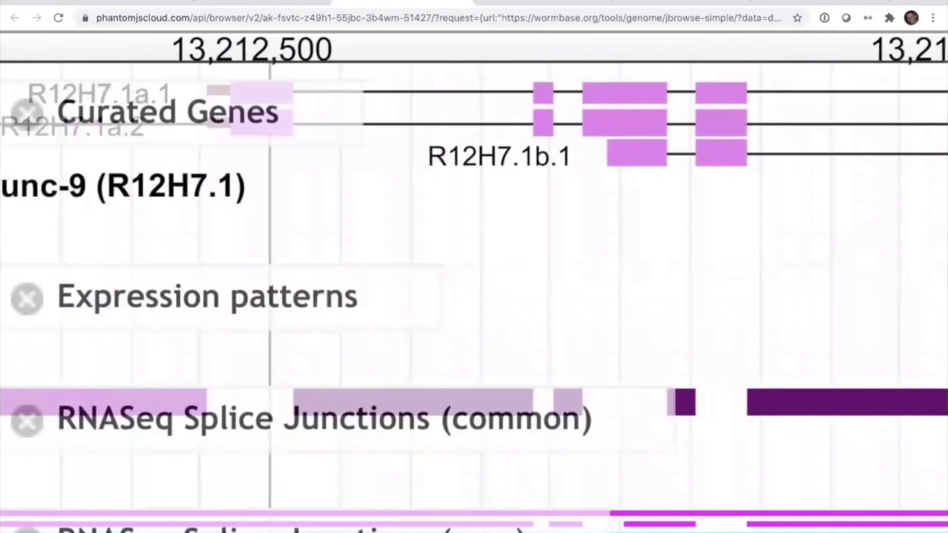
click(178, 2)
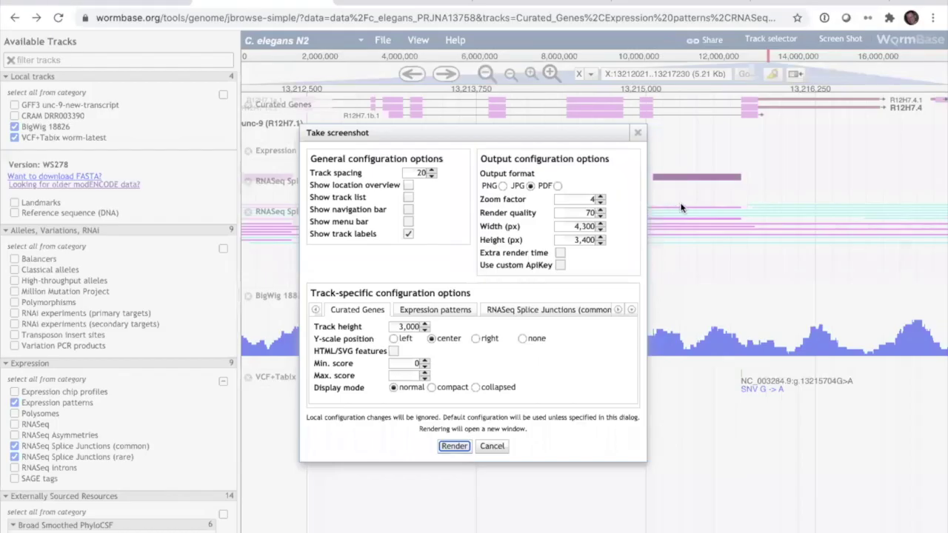
click(637, 132)
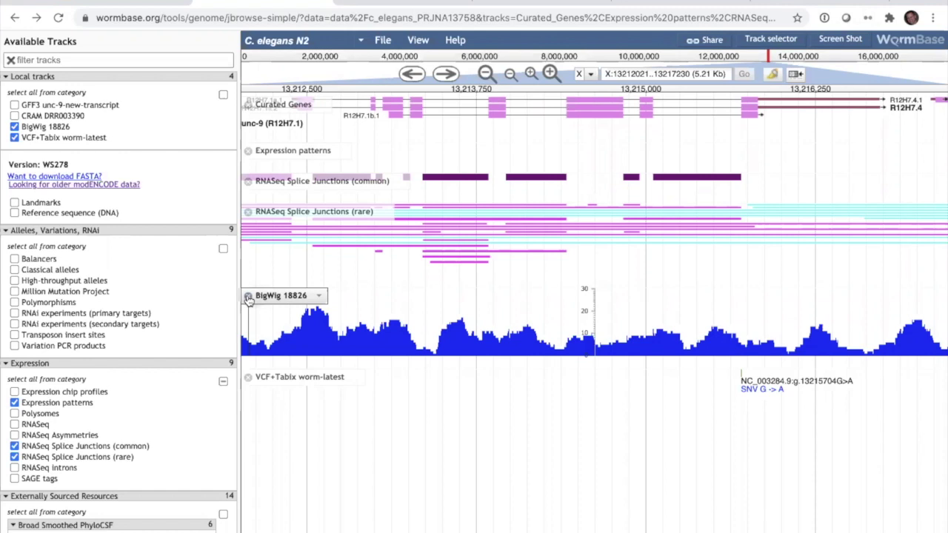
Add the CeNDR variation track from the externally sourced resources to the view.
scroll(120, 220, down, 5)
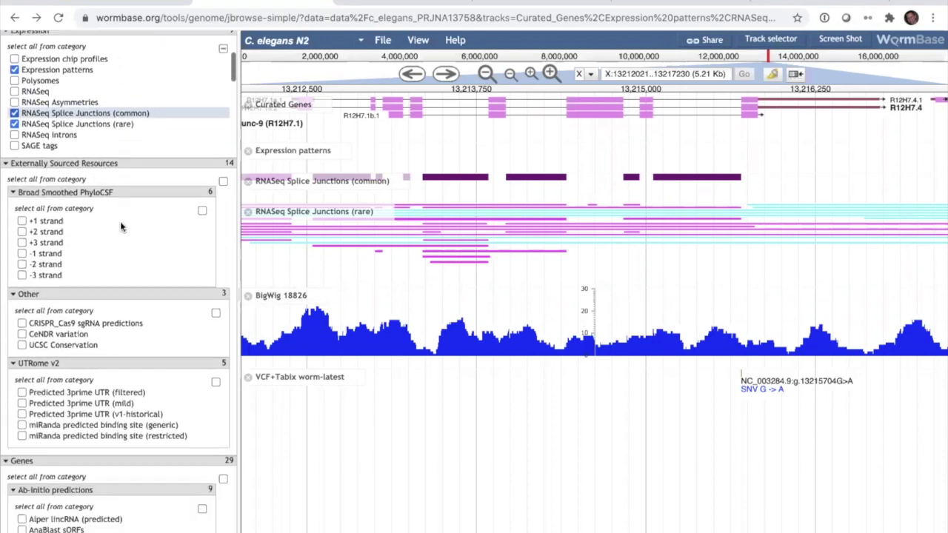
scroll(121, 226, down, 4)
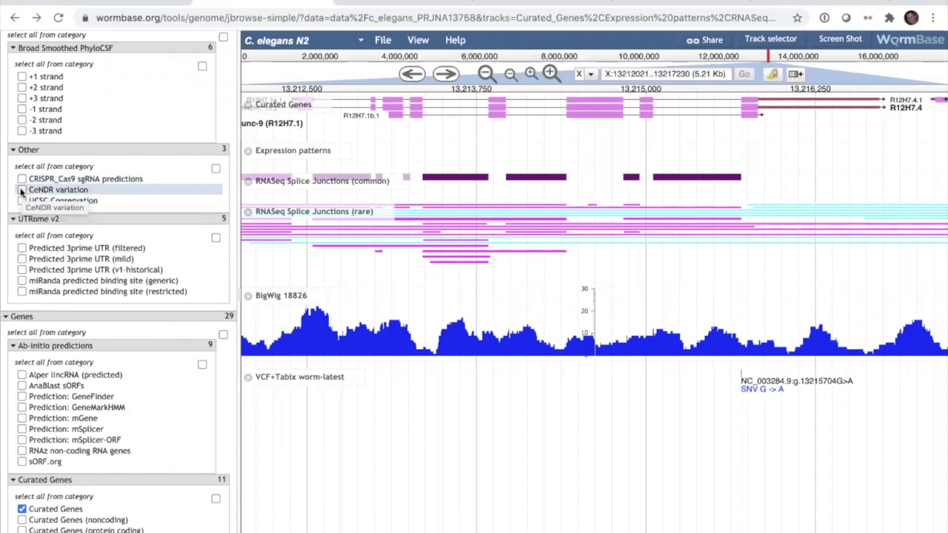
click(22, 191)
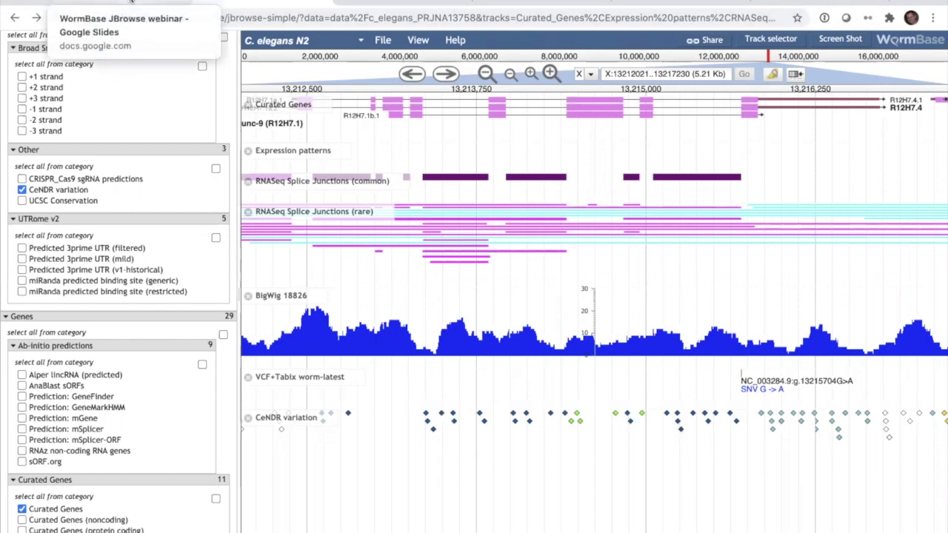
Open wormbase.org in a new browser tab and go to its BLAST/BLAT search tool.
click(130, 2)
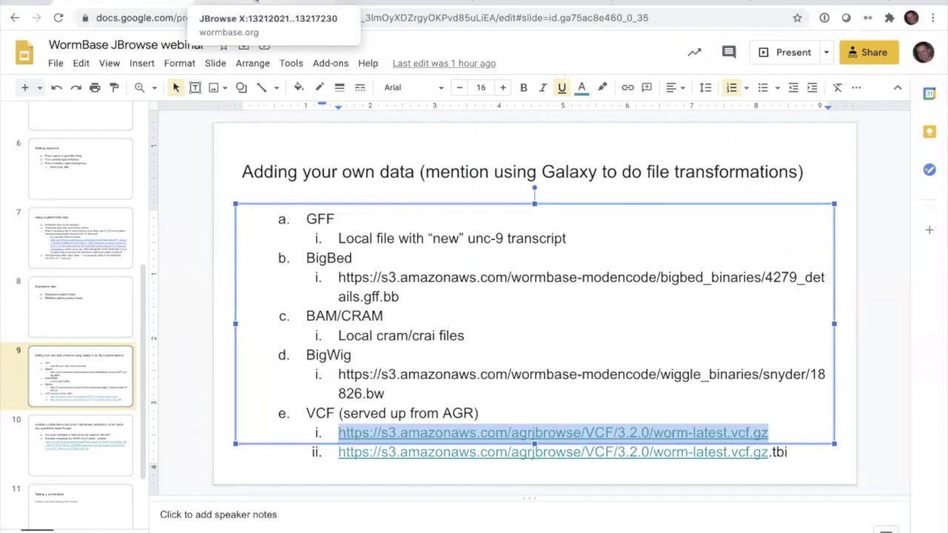
click(255, 3)
key(ctrl+t)
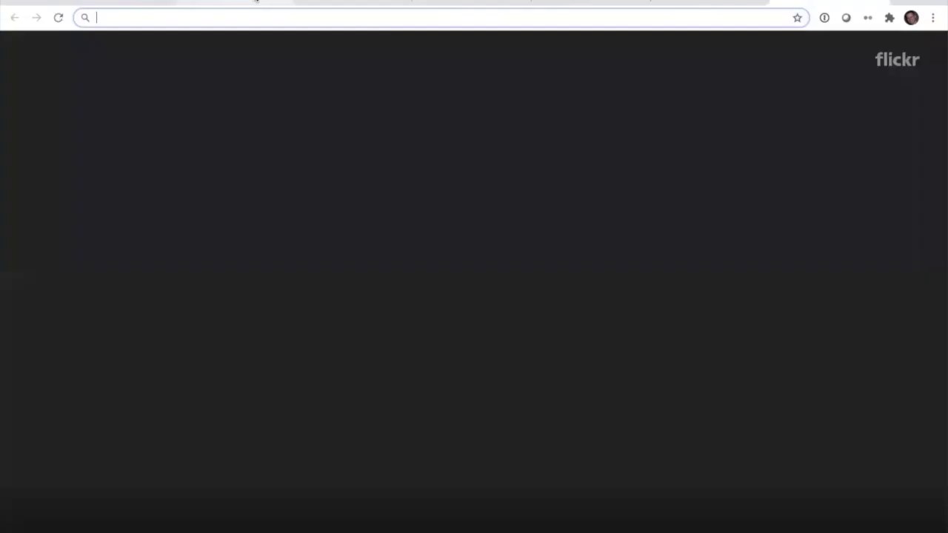
text(wormbase.or)
key(Return)
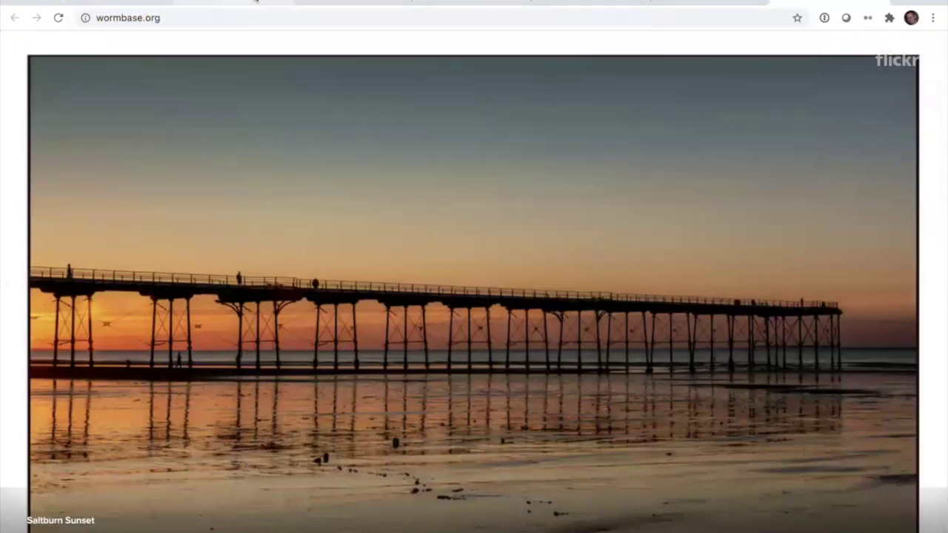
mouse_move(152, 94)
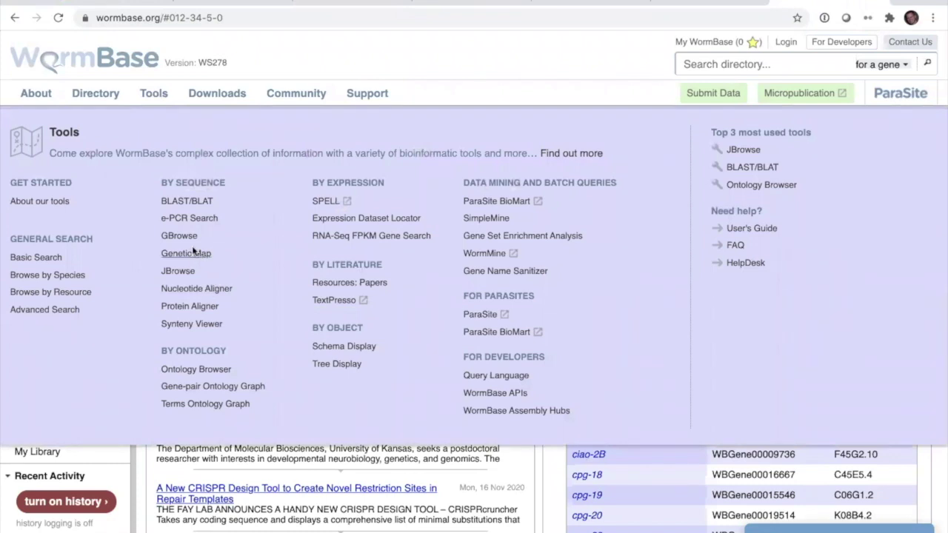
click(189, 204)
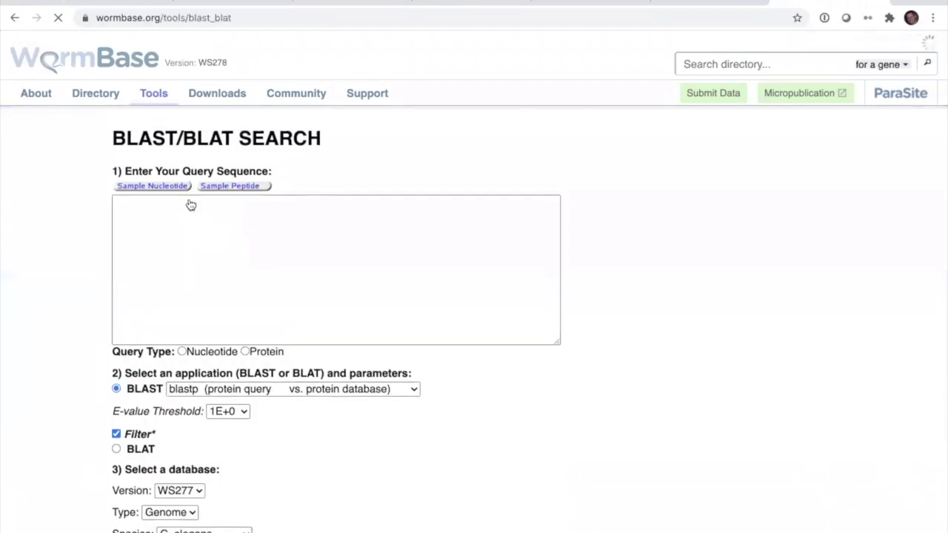
Copy the region sequence of the common RNASeq splice junction intron at X:13213970..13214416 into the BLAST/BLAT query.
click(230, 2)
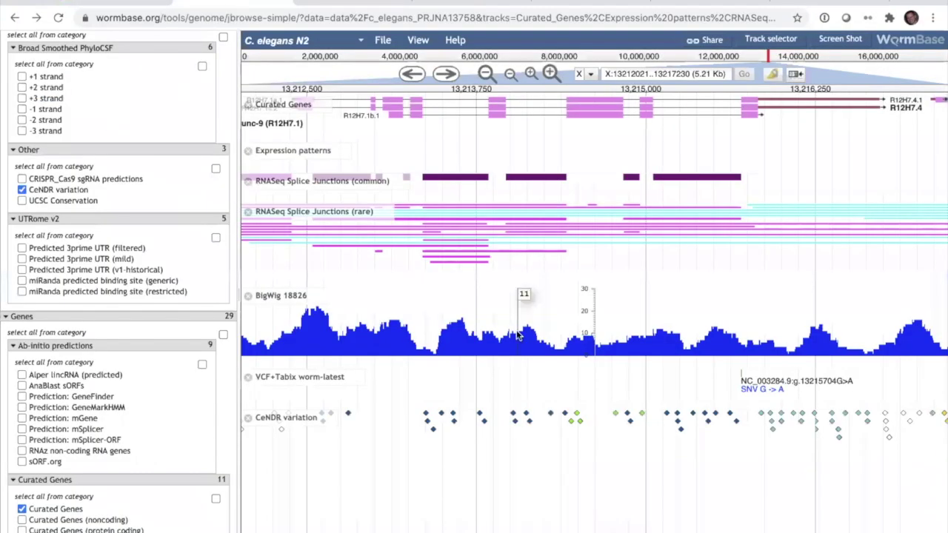
right_click(523, 178)
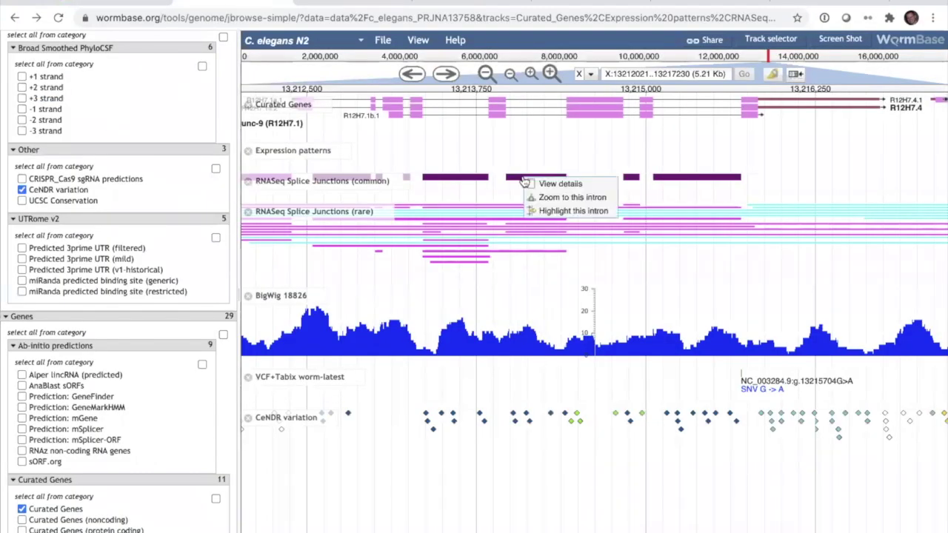
click(539, 182)
triple_click(479, 420)
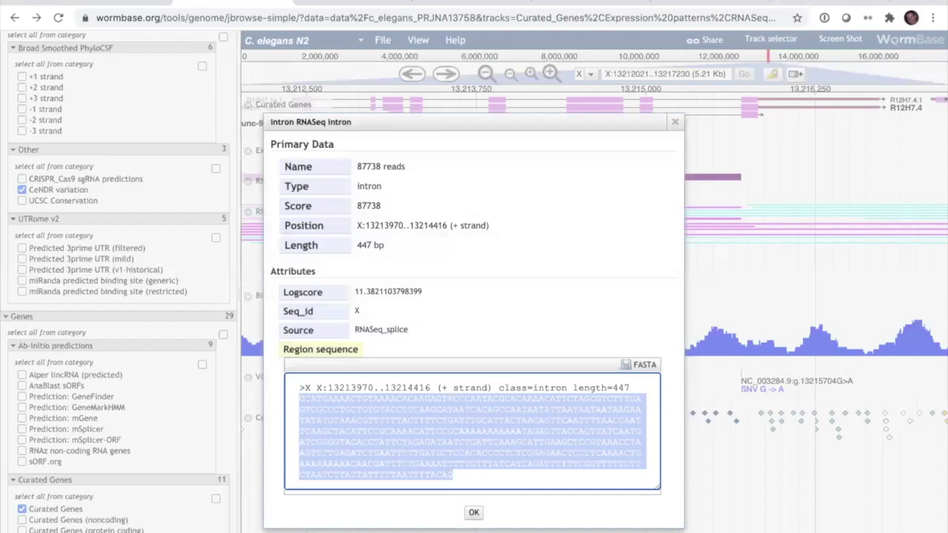
click(882, 3)
click(215, 234)
text(GTATGAAAACTGTAAAACACAAGAGTACCCAATACGCACAAAACATTCTAGCGTCTTTGAGTCGCCCTGCTGTGTACCTTCAAGCATAATCACAGCCAATAATATTAATAATAATAAGAATATATGTAAACGTTTTTTACTTTTCTGATTTGCATTACTAACAGTTCAATTTTAACCAATTCAAGCTACATTCCGCAAAACATTCCGCAAAAAAAAAAATAGAGTTACCAGTTATCAATGATCGGGGTACACCTATTCTAGAGATAATCTGATTCAAAGCATTGAAGCTCCGTAAACCTAAGTTTTGAGATCTGAATTTTTGATGCTCCACACCCCTCTCGGAGAACTCCTTCAAAACTGAAAAAAAAACAACGATTTCTGAAAATTTTTGTTTATCATCAGATTTTTTCGGTTTTTCTTCTAATCTTATTATTTTTAATTTTACAG)
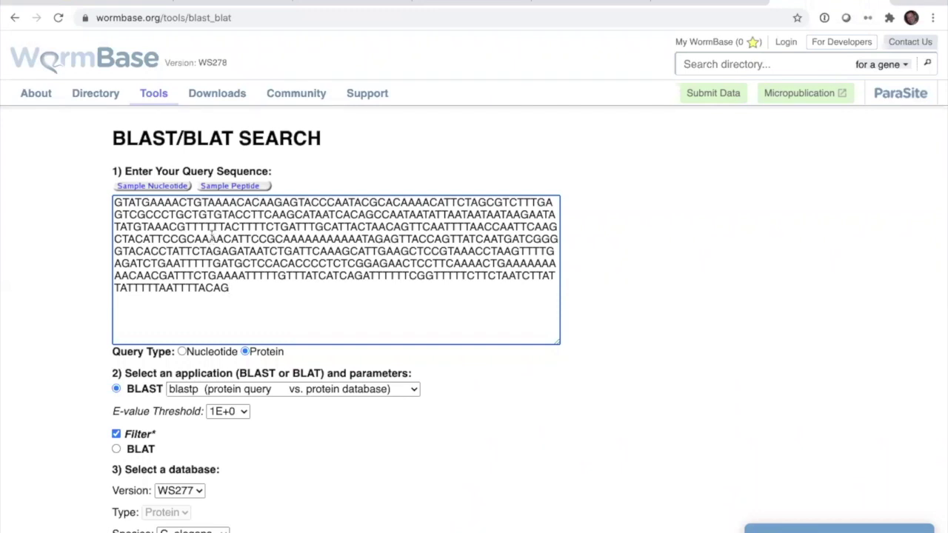
Set the BLAST search to a nucleotide query with blastx, keeping database version WS277.
scroll(87, 364, down, 2)
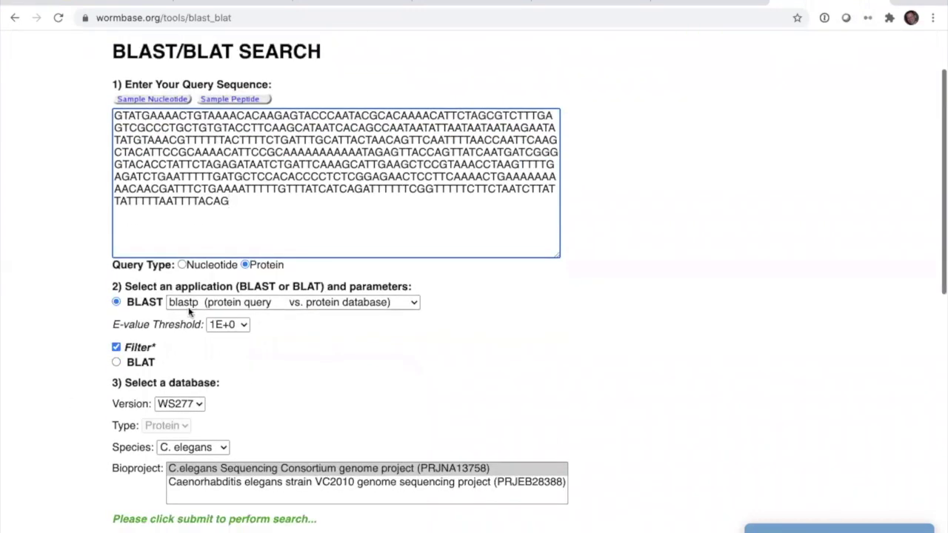
click(283, 302)
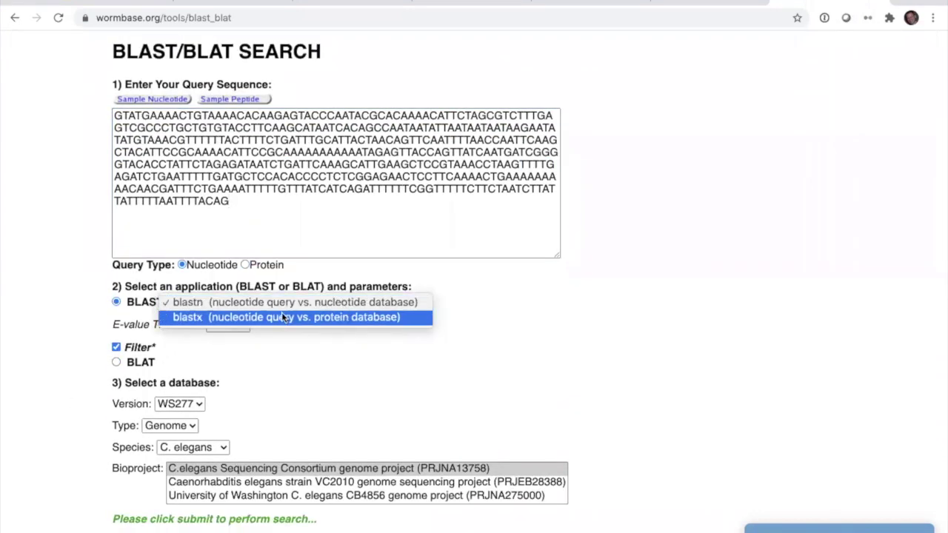
click(281, 317)
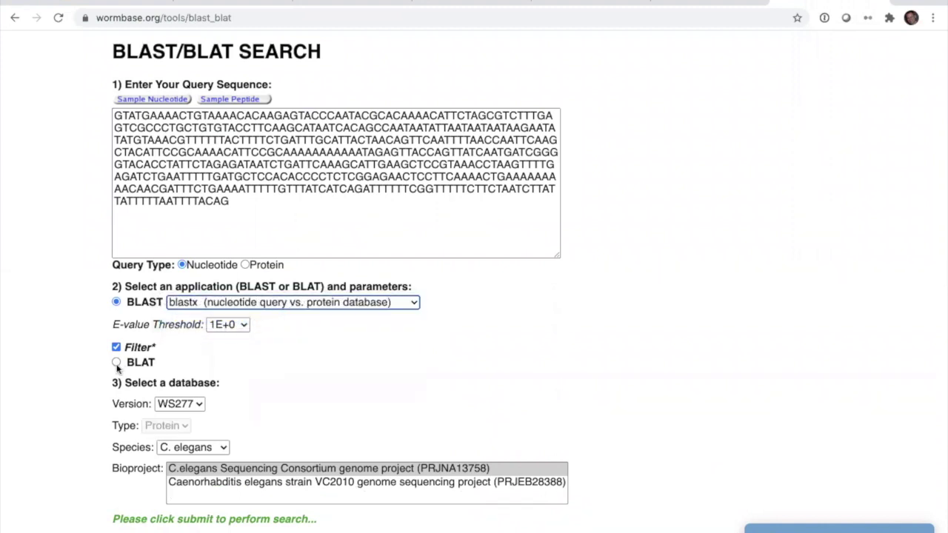
scroll(388, 359, down, 2)
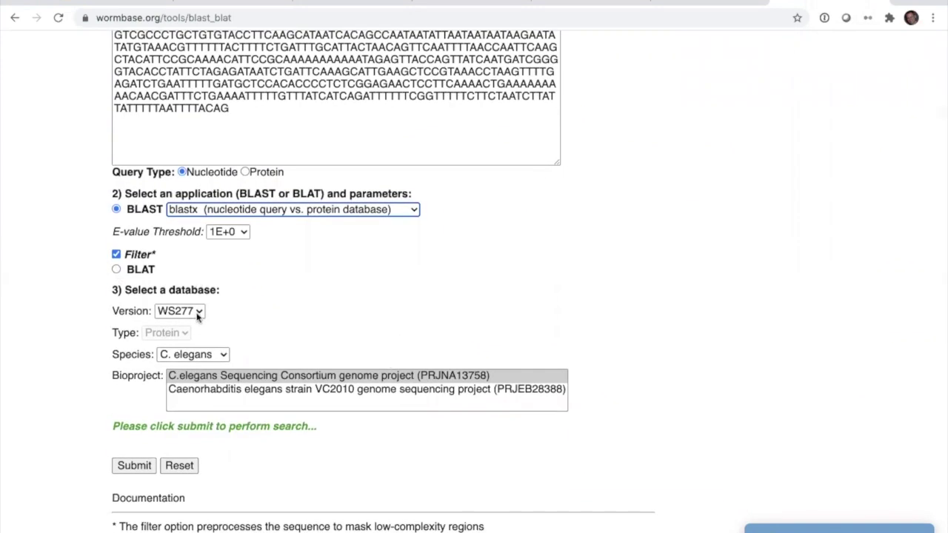
click(198, 313)
click(315, 332)
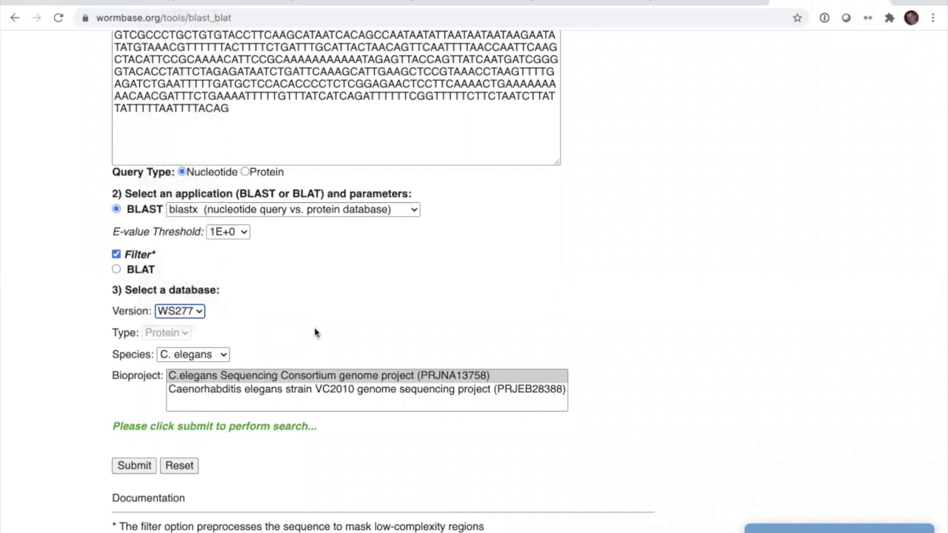
scroll(72, 313, down, 1)
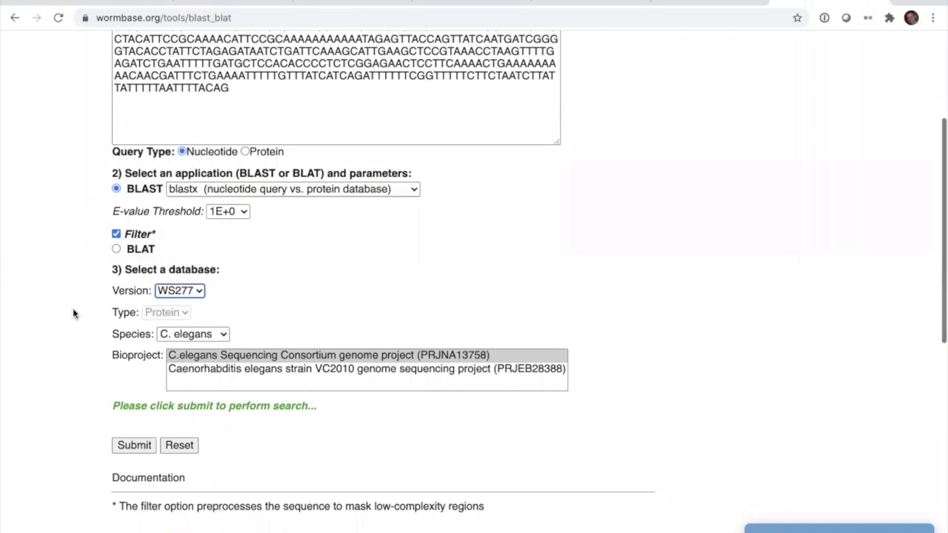
Change the BLAST application to blastn and submit the search against the C. elegans genome.
click(413, 191)
click(412, 190)
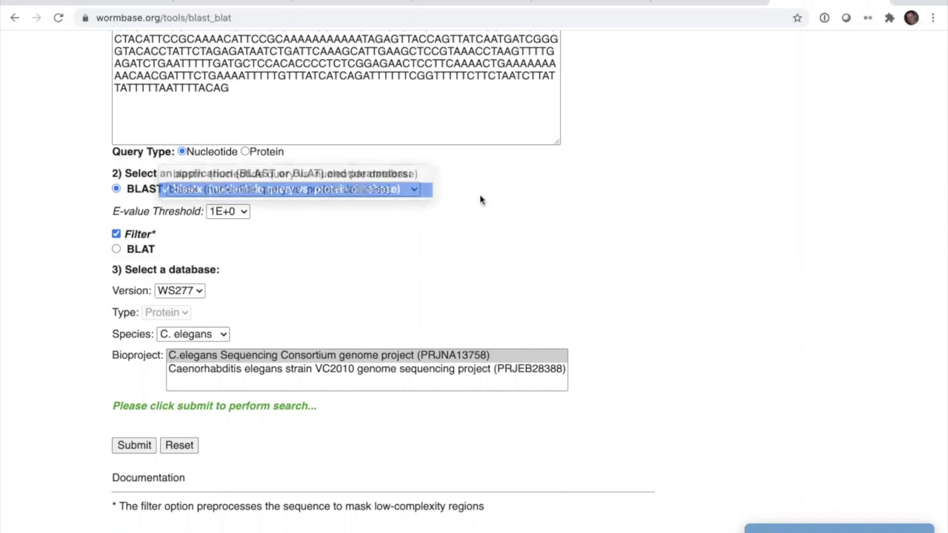
click(307, 190)
click(303, 180)
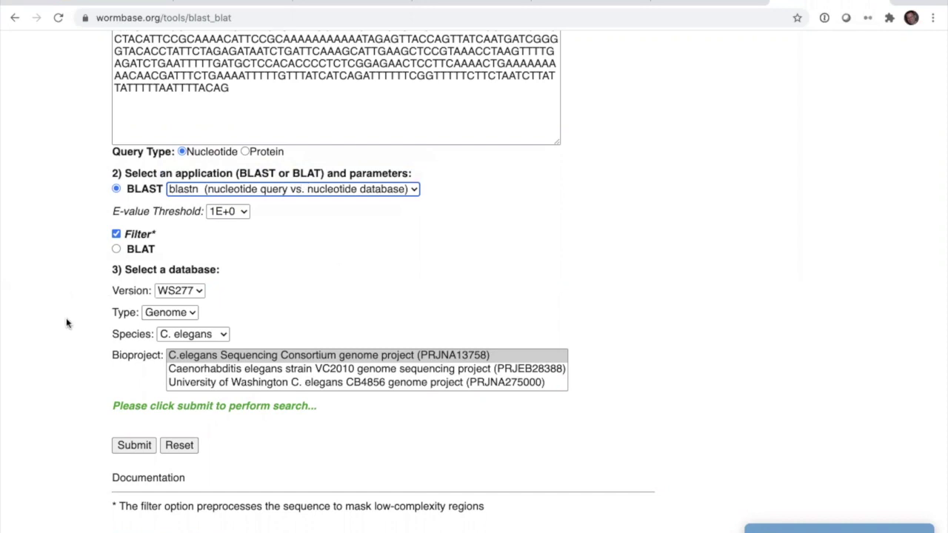
click(127, 444)
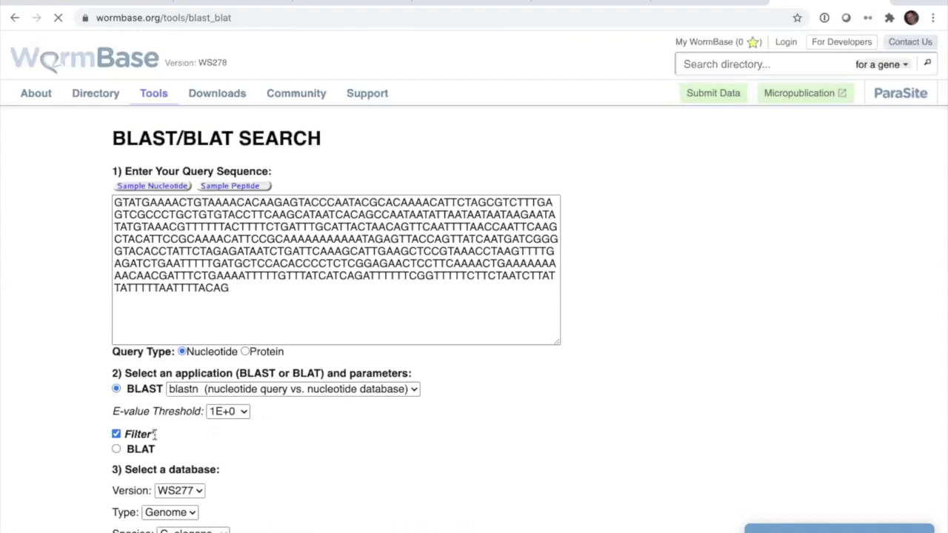
Review the BLAST results and open the chromosome X hit's genome view in JBrowse.
scroll(85, 324, down, 5)
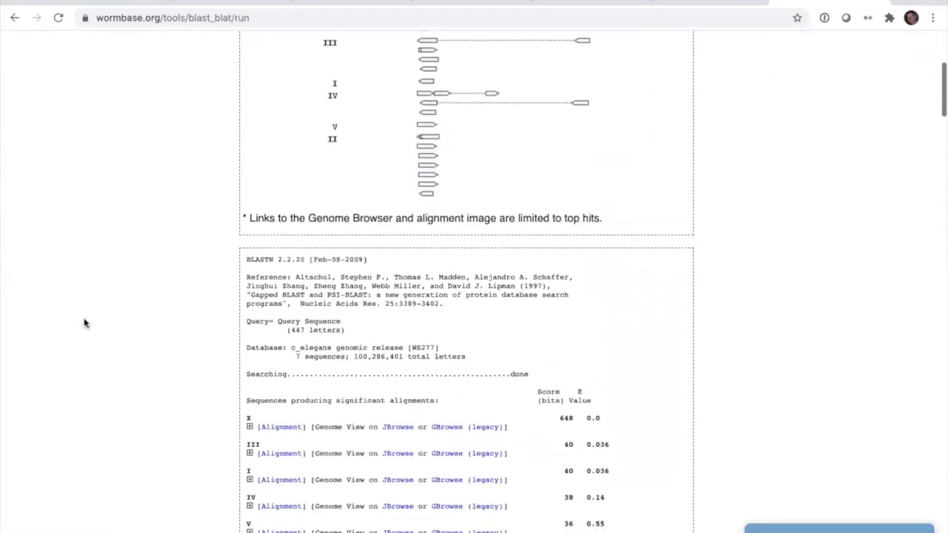
scroll(73, 363, down, 1)
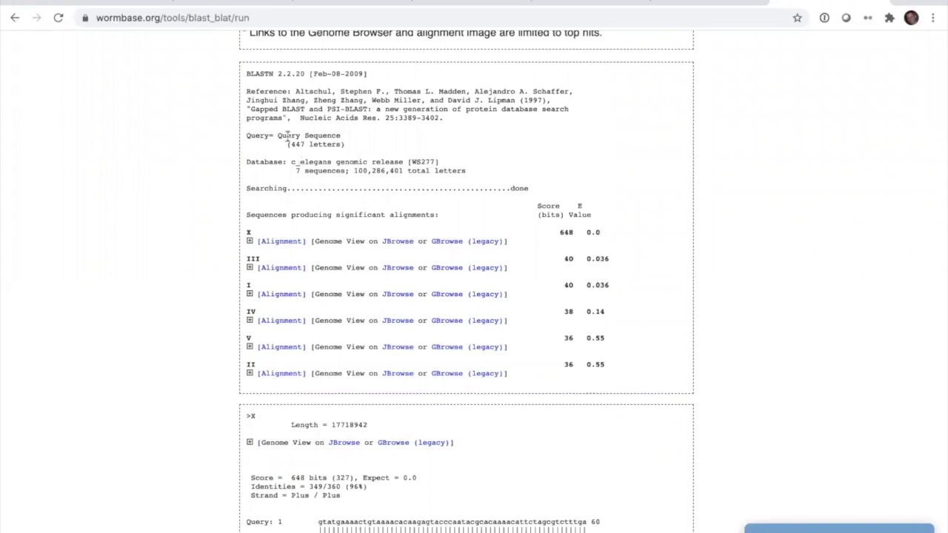
scroll(289, 140, up, 6)
scroll(288, 140, down, 2)
scroll(288, 140, down, 5)
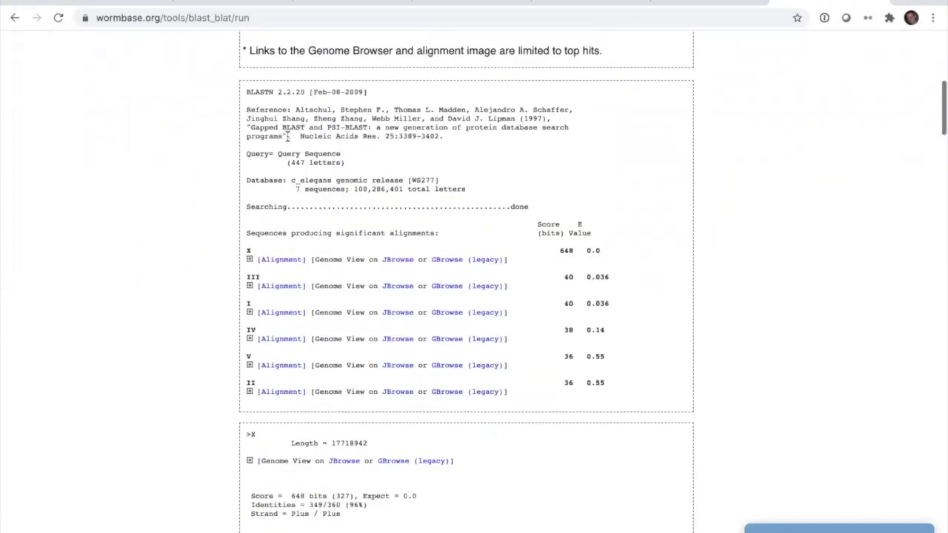
click(392, 260)
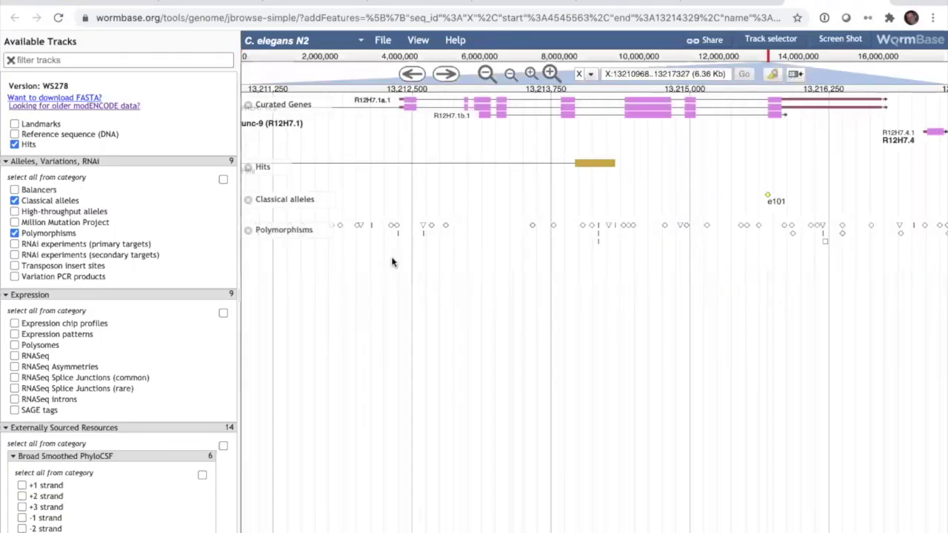
mouse_move(264, 170)
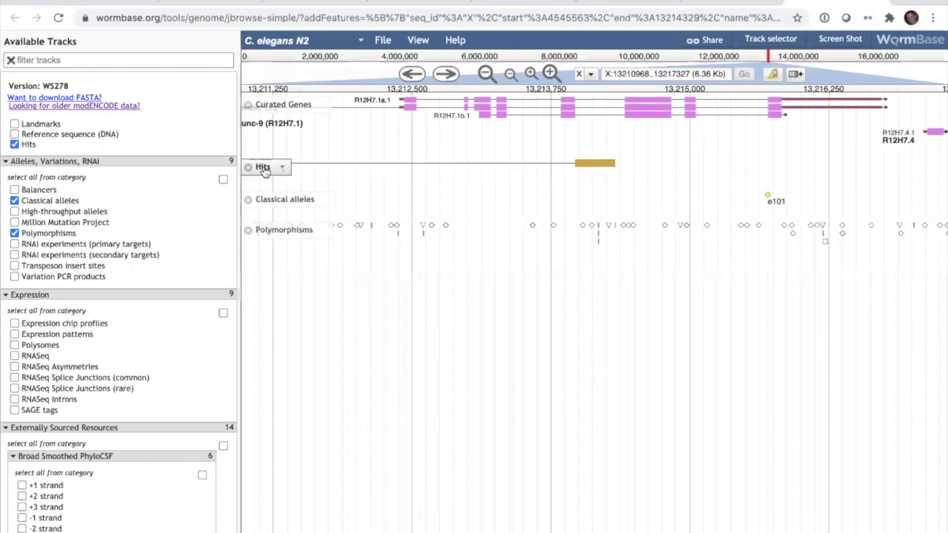
Examine the extent of the BLAST hit in the Hits track along chromosome X, from upstream to its end at unc-9.
key(Right)
key(Left)
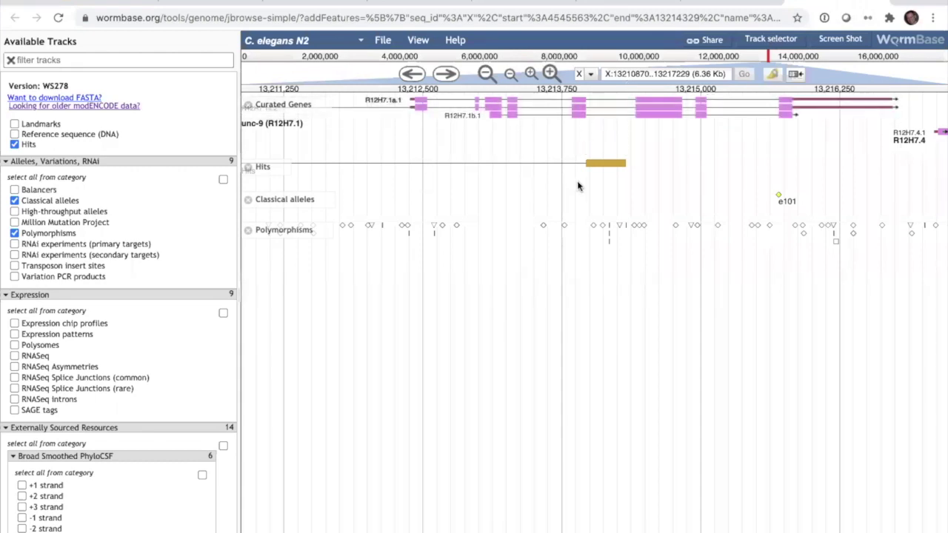
click(485, 74)
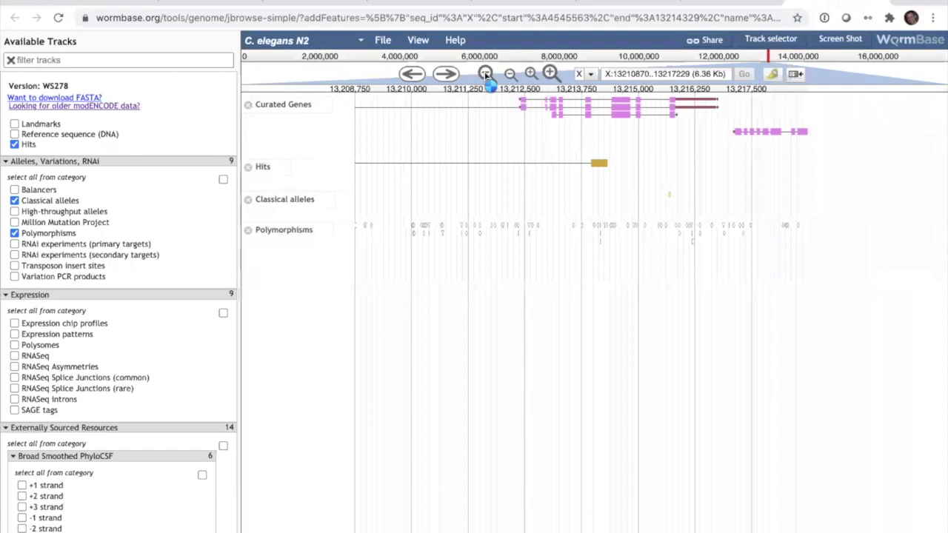
click(485, 74)
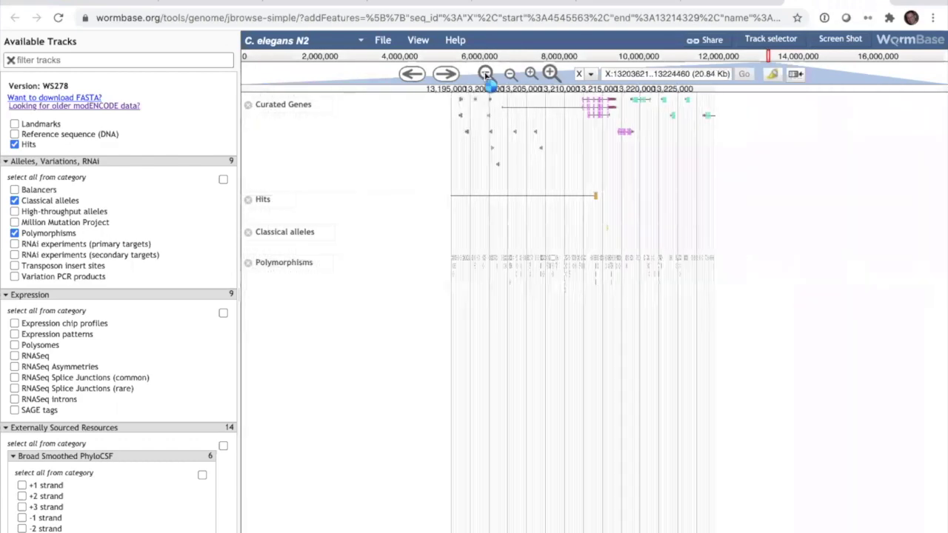
click(412, 73)
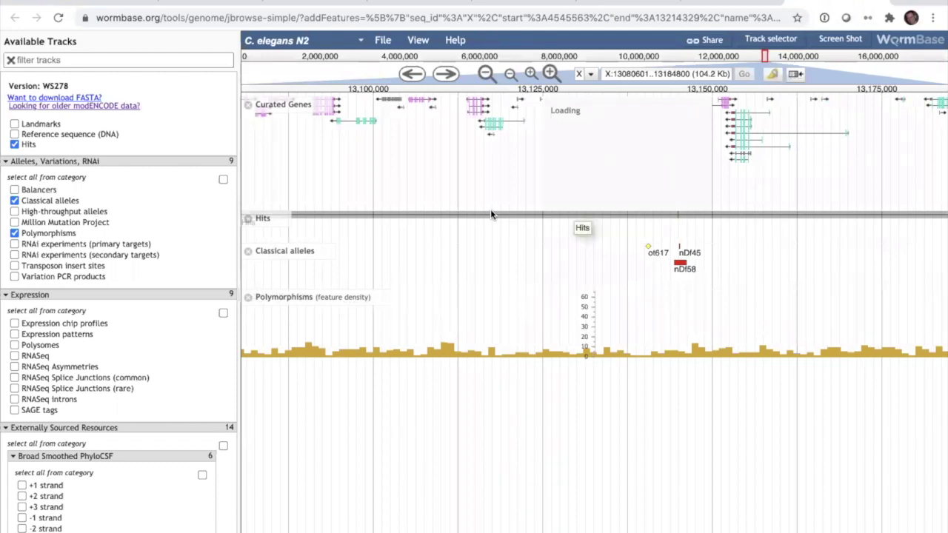
drag(905, 191, 437, 197)
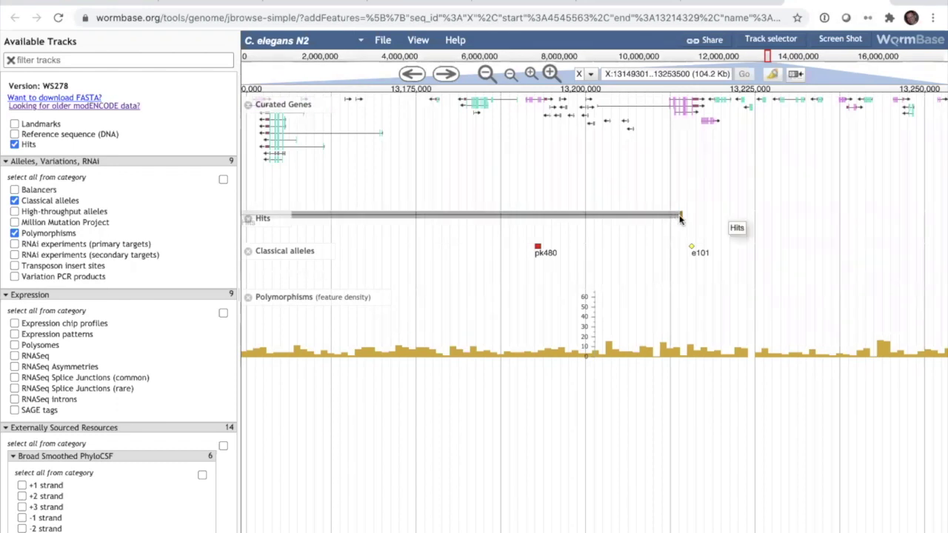
Add a sequence search track for the copied intron DNA sequence, ignoring case and searching both forward and reverse strands.
click(382, 43)
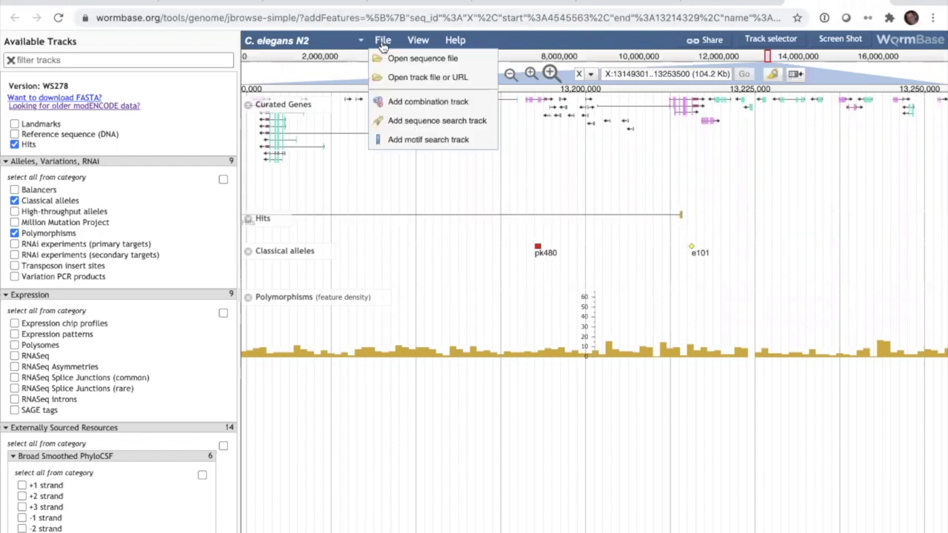
click(405, 121)
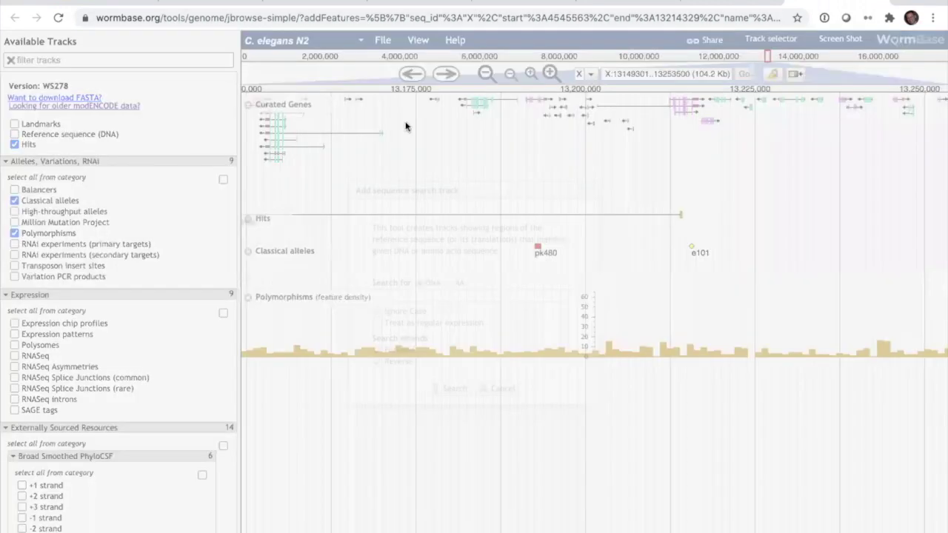
click(446, 295)
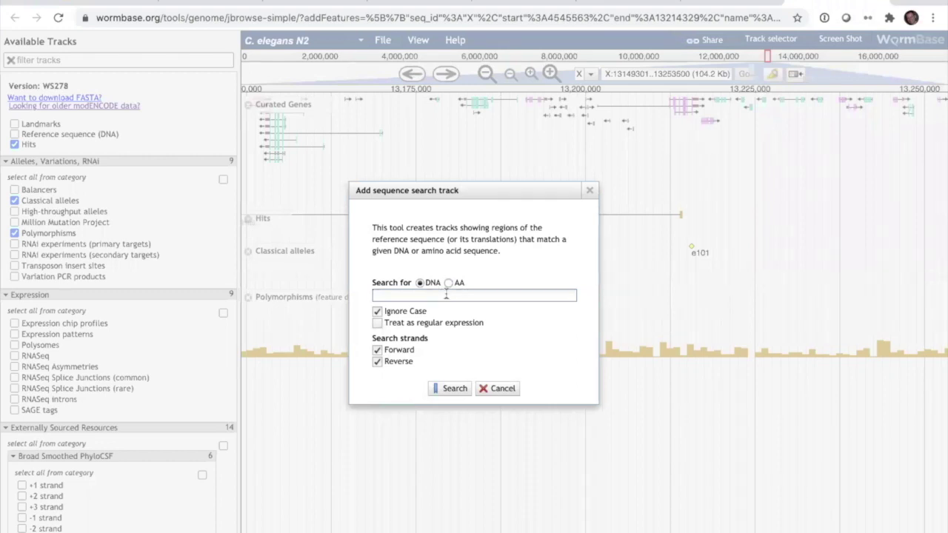
key(ctrl+v)
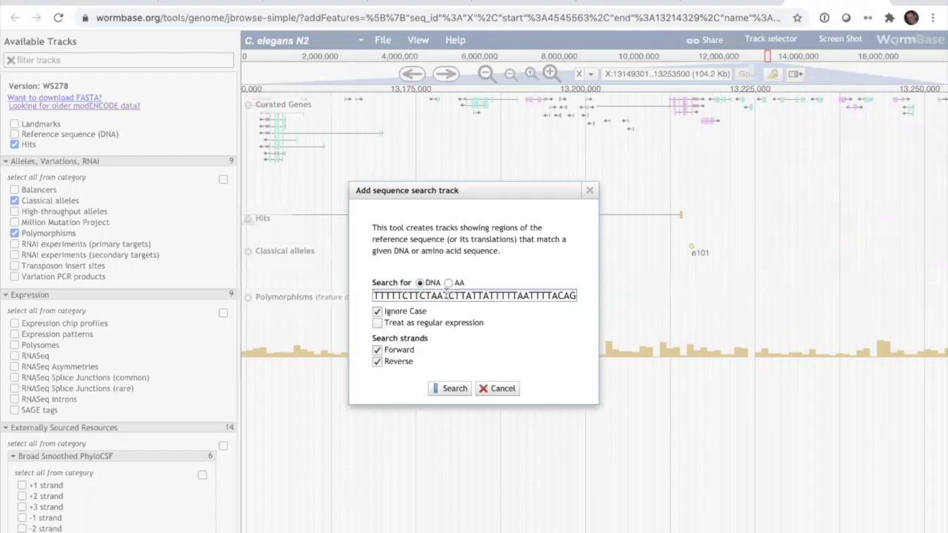
click(449, 391)
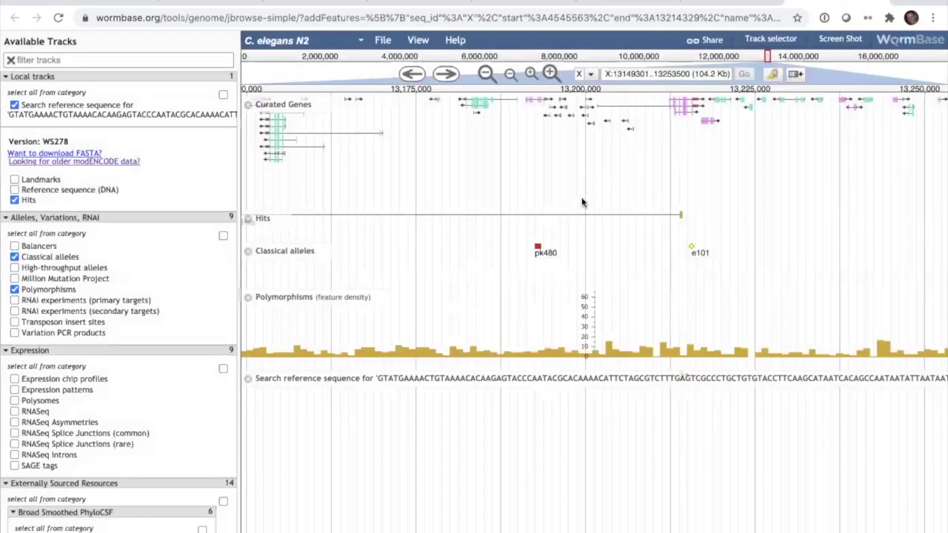
Hide the track labels and zoom in on unc-9 around X:13212401..13216700 to compare the sequence match with the BLAST hit.
scroll(577, 225, right, 2)
scroll(577, 220, right, 3)
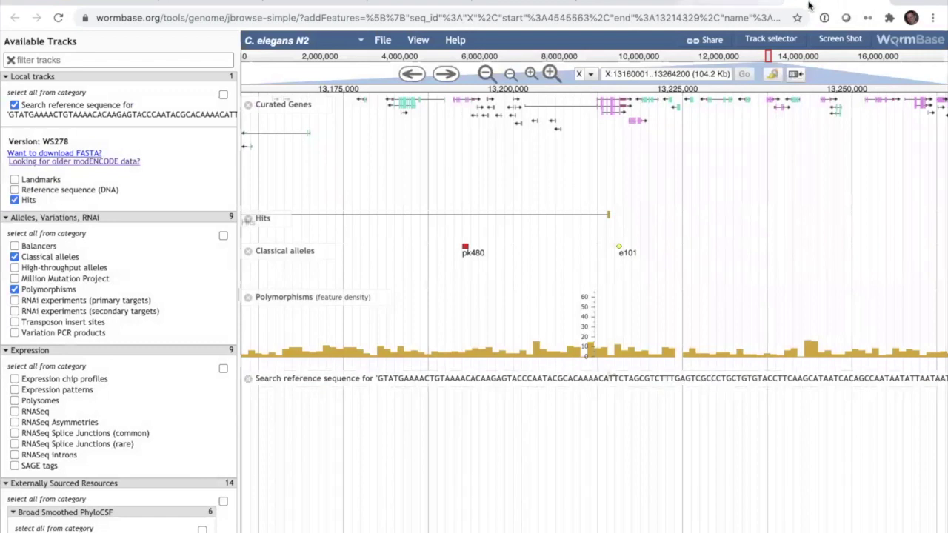
click(794, 74)
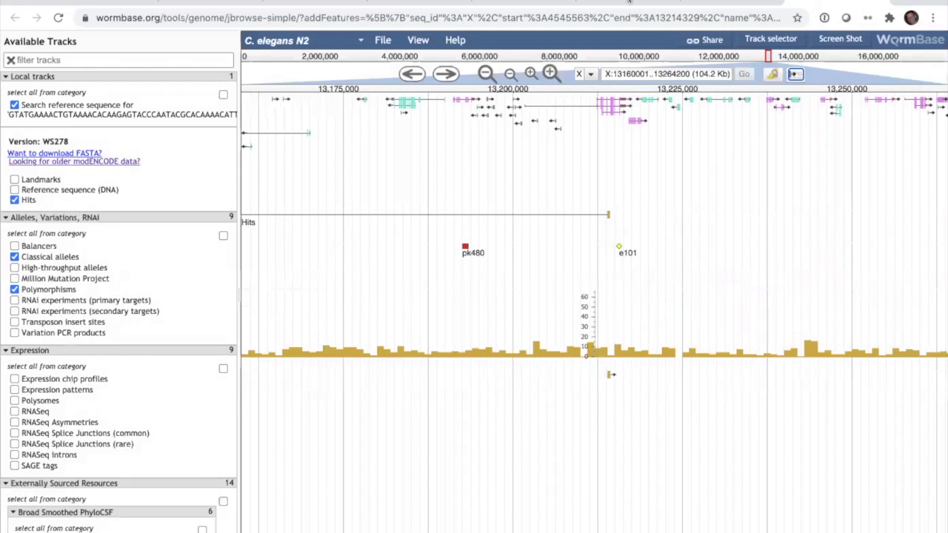
drag(596, 90, 624, 90)
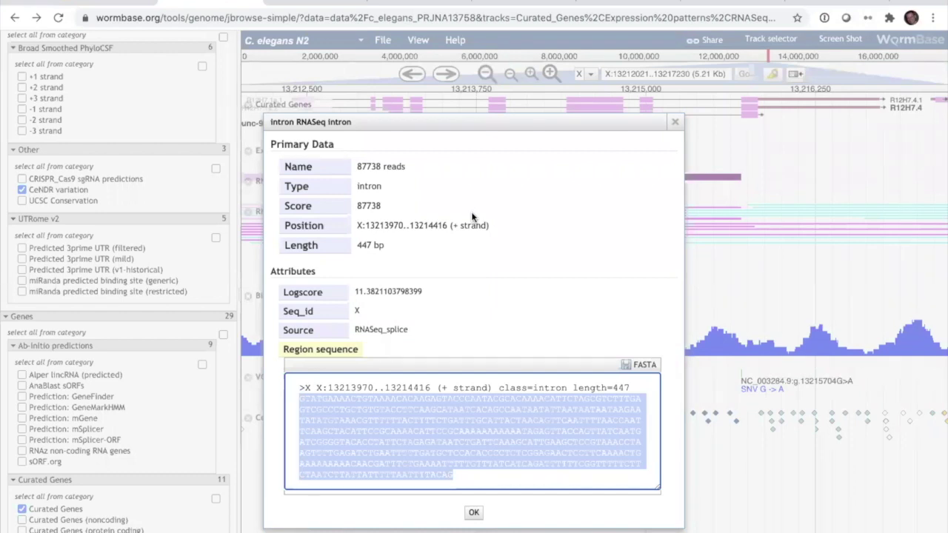
Close the intron details in the original JBrowse tab and show the track labels again in the BLAST hit tab.
click(673, 125)
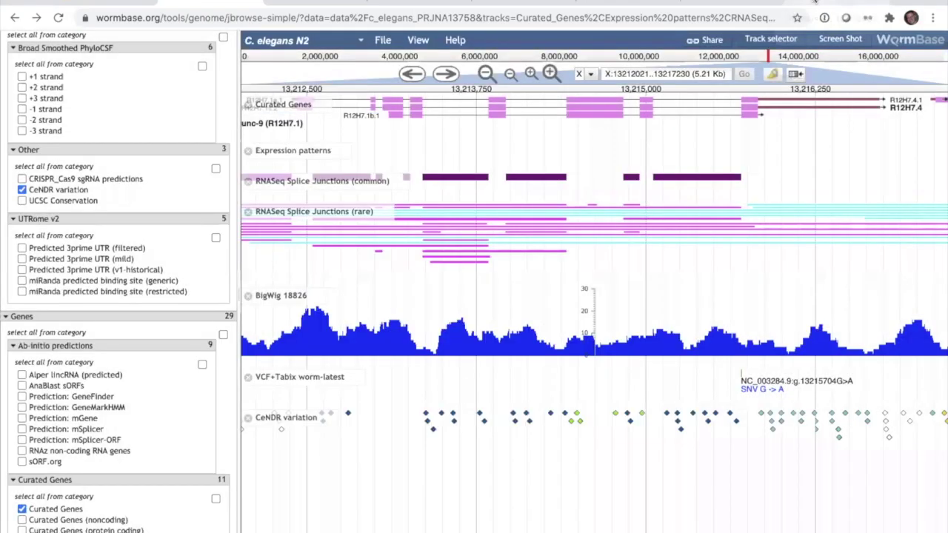
click(814, 3)
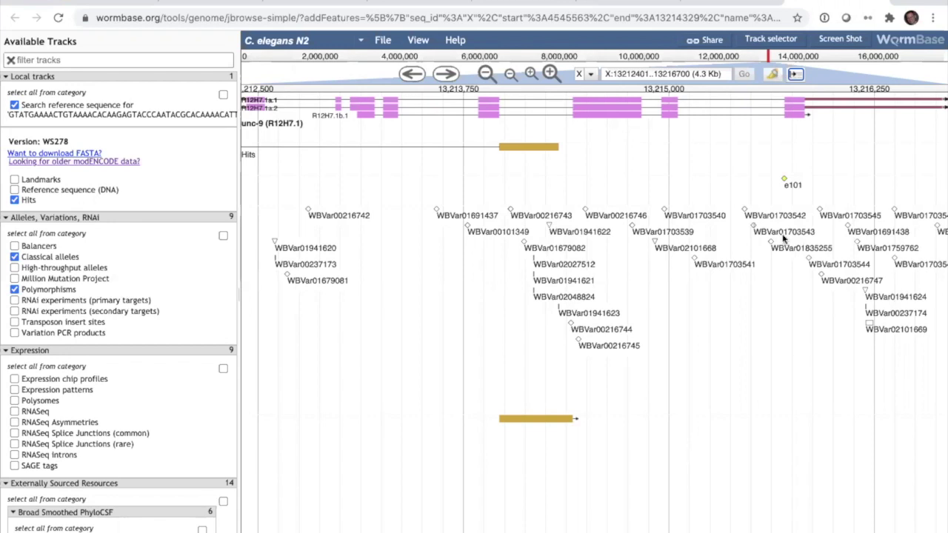
click(794, 75)
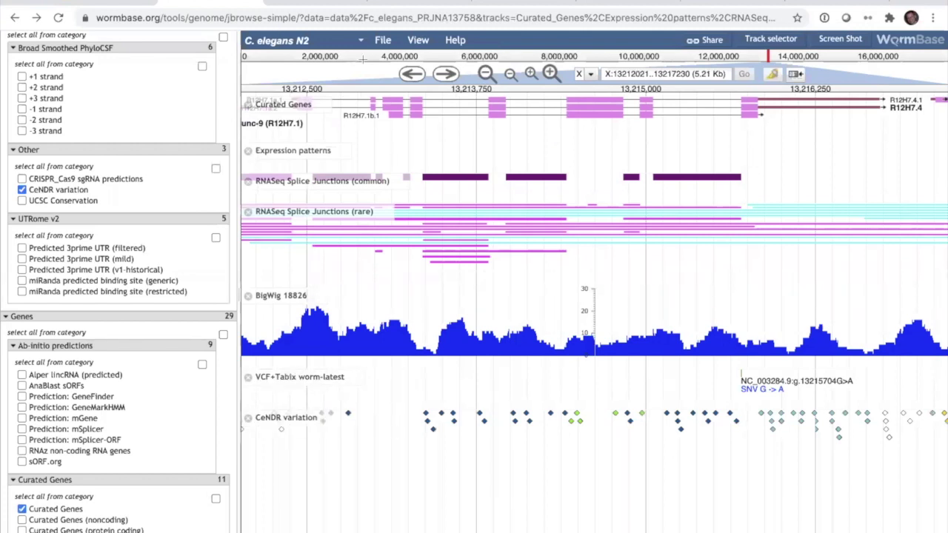
Review the local file and remote URL options for opening track files in the original JBrowse tab, without adding any.
click(384, 43)
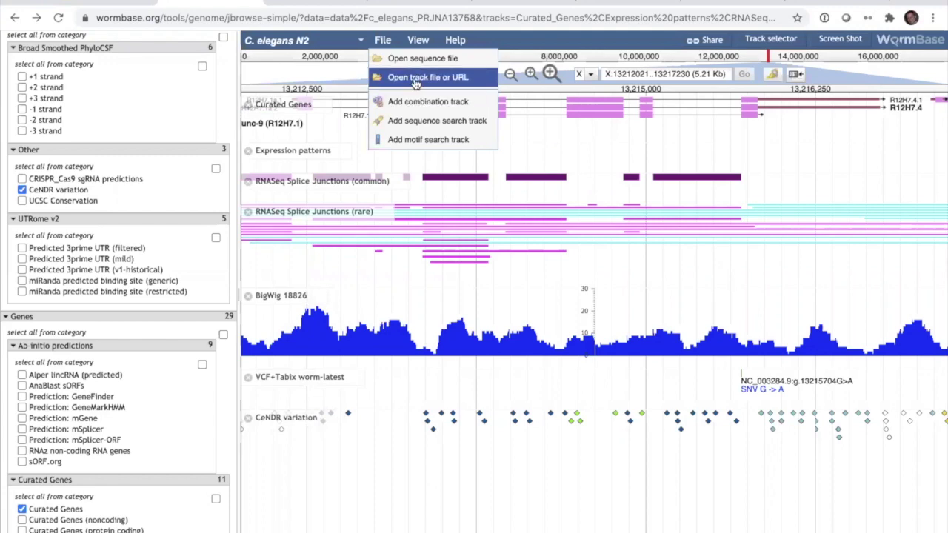
click(416, 78)
click(511, 223)
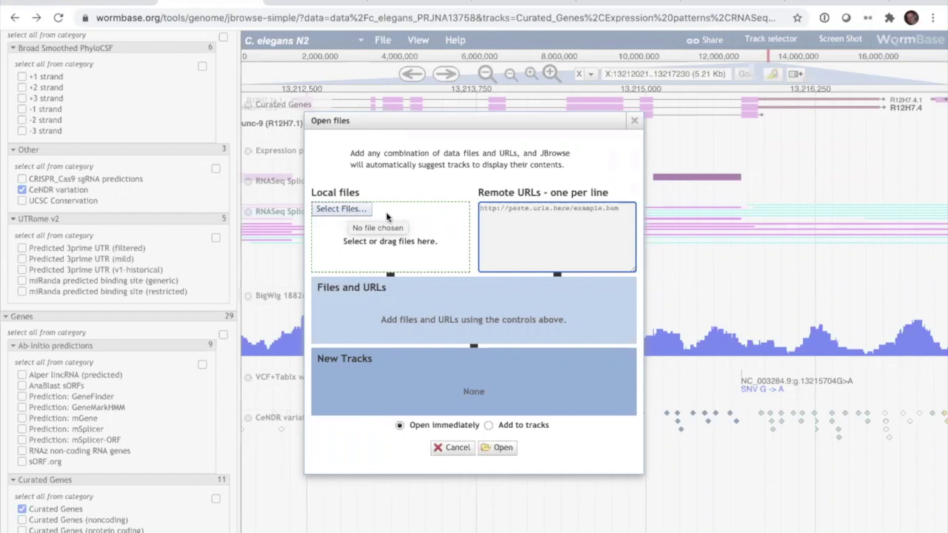
click(633, 121)
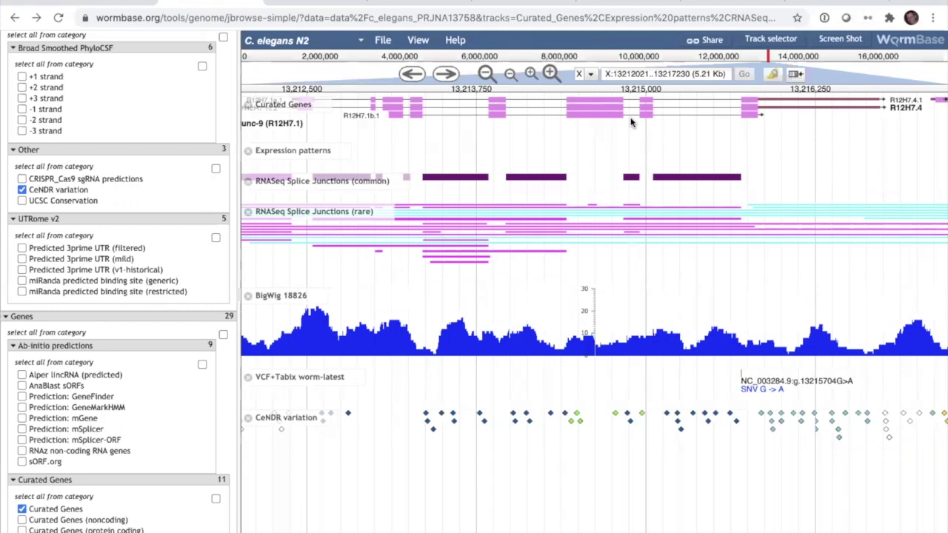
Display the CRISPR_Cas9 sgRNA predictions track and remove the CeNDR variation track from the unc-9 view.
click(22, 180)
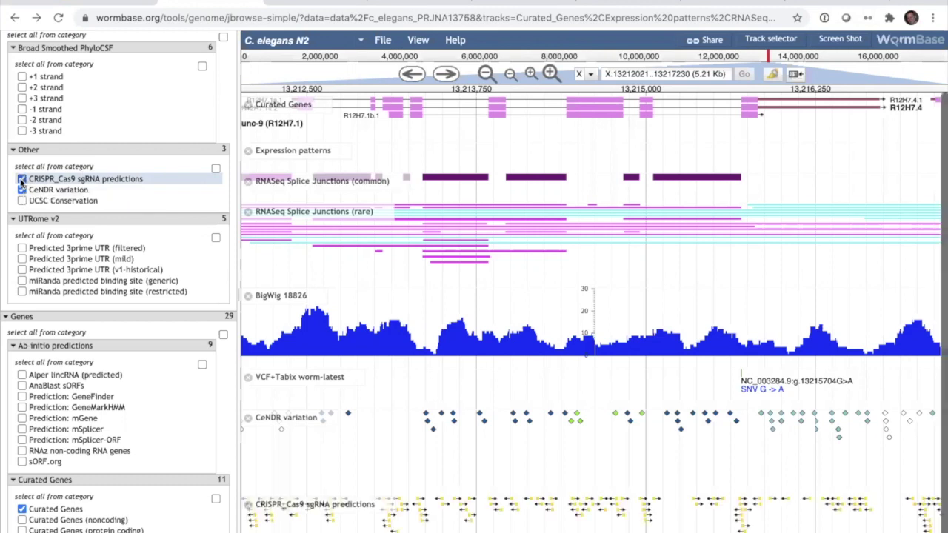
click(248, 400)
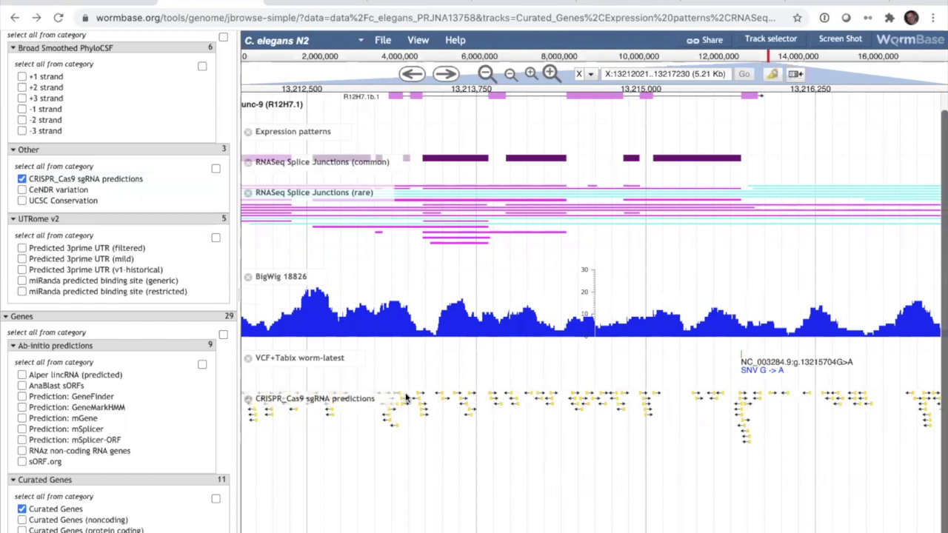
mouse_move(385, 406)
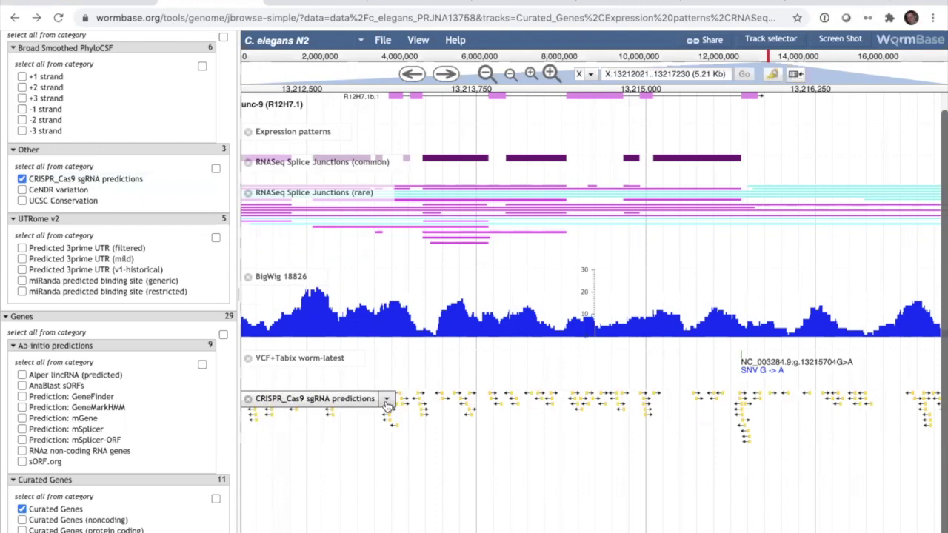
Examine the CRISPR_Cas9 sgRNA predictions upstream of unc-9, including one prediction's sequence, cut site, strand and GC values.
scroll(582, 481, left, 5)
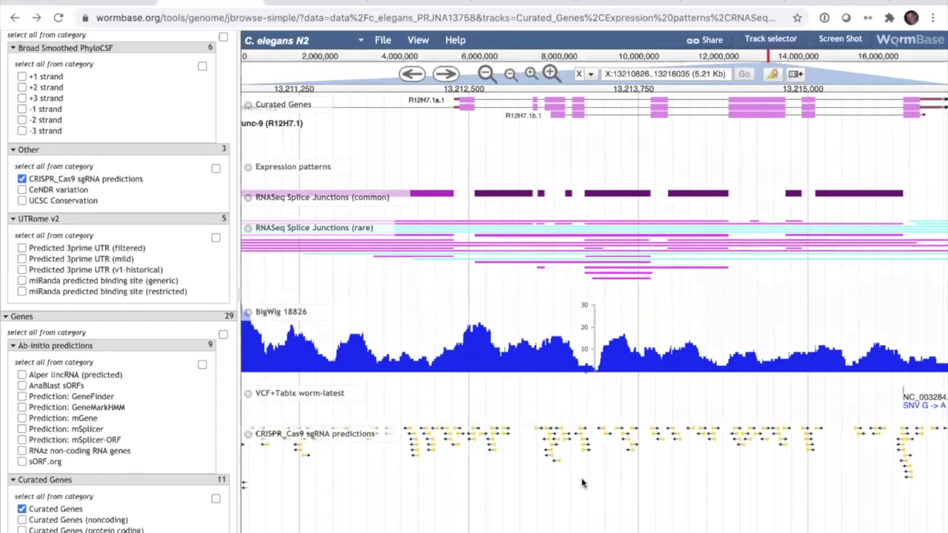
scroll(419, 509, left, 2)
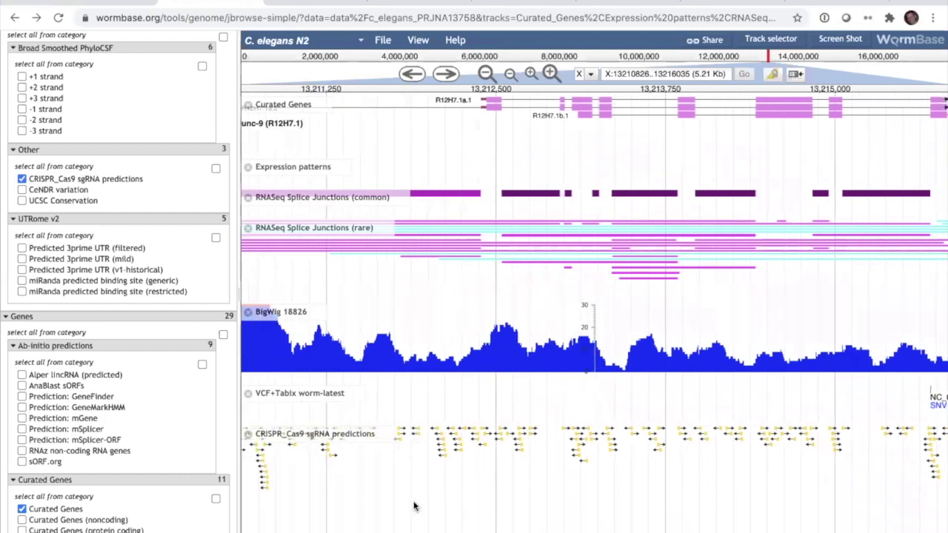
mouse_move(467, 433)
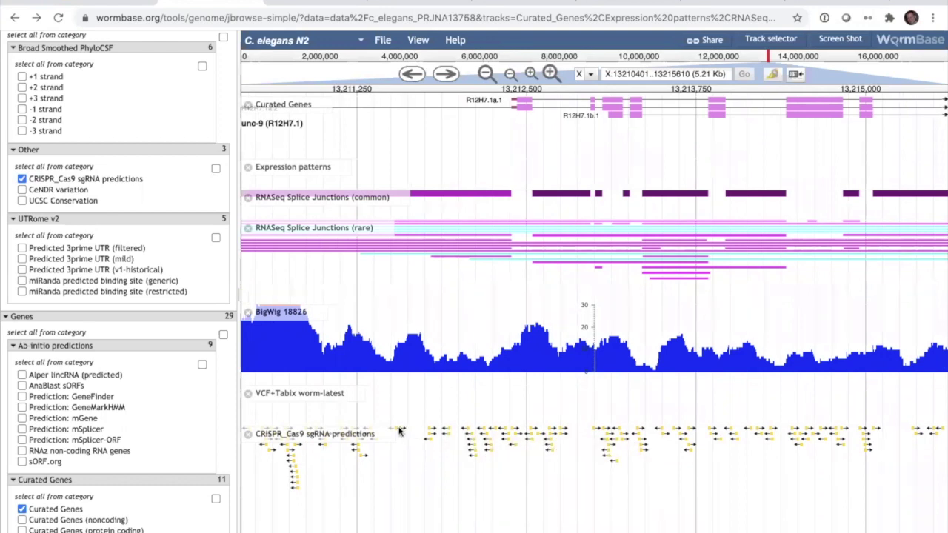
mouse_move(400, 431)
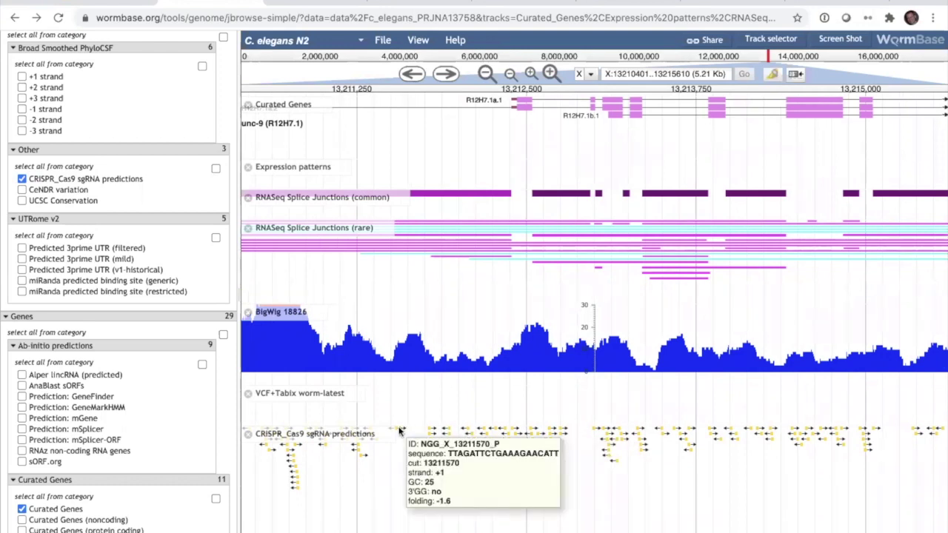
mouse_move(502, 380)
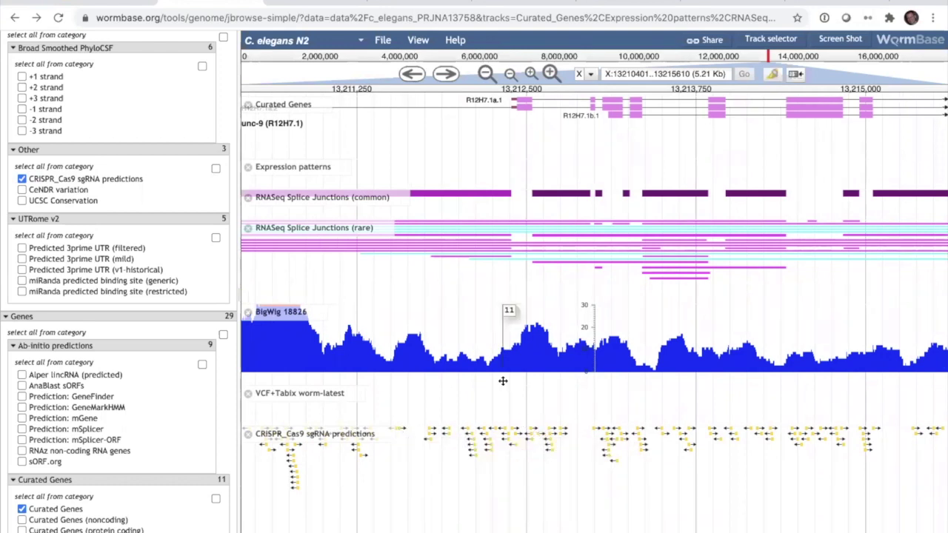
scroll(502, 381, left, 5)
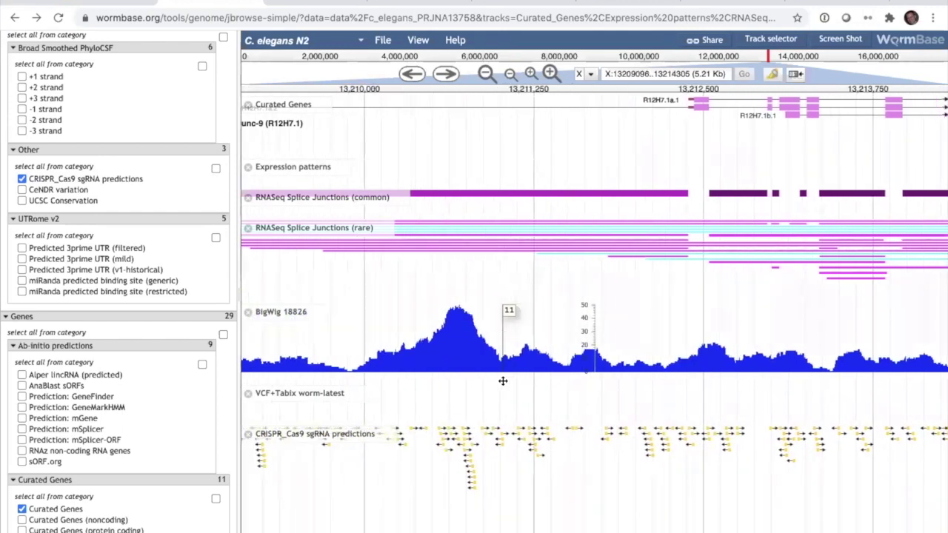
View the details of the unc-9 gene in the Curated Genes track and review its attributes, region sequence and mRNA subfeatures.
scroll(502, 381, right, 2)
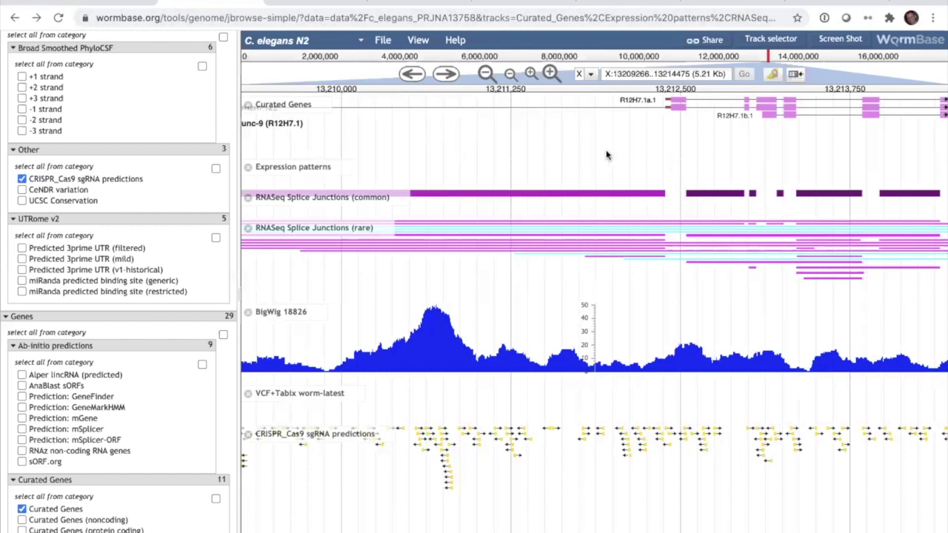
scroll(665, 146, right, 5)
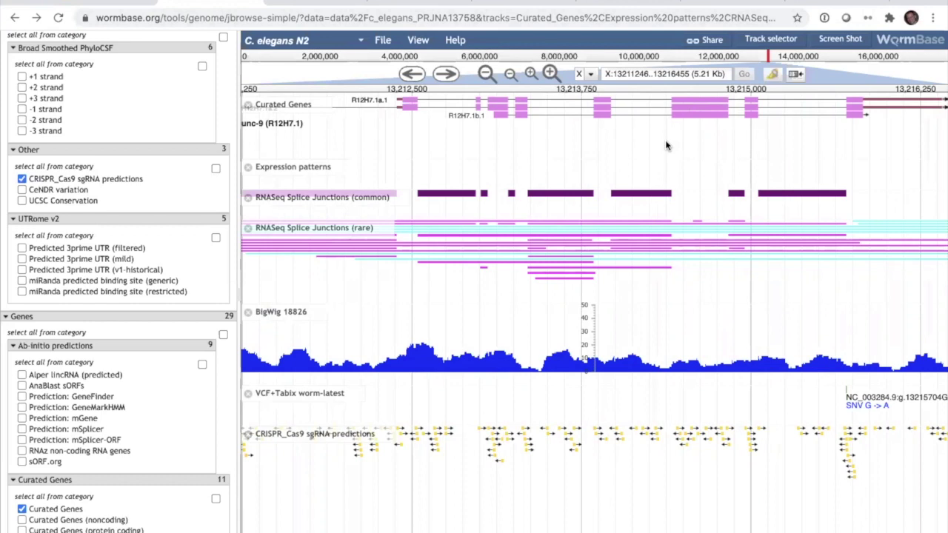
right_click(601, 105)
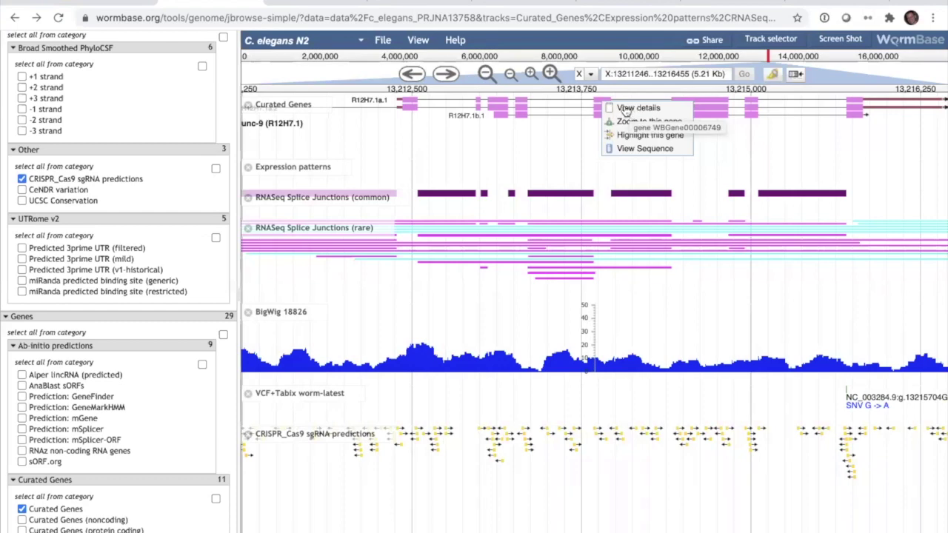
click(625, 109)
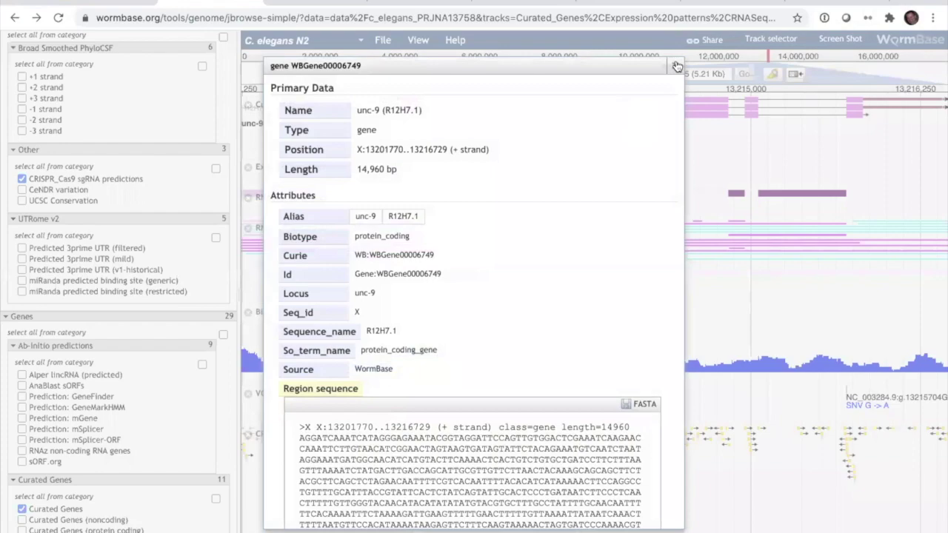
scroll(531, 189, down, 10)
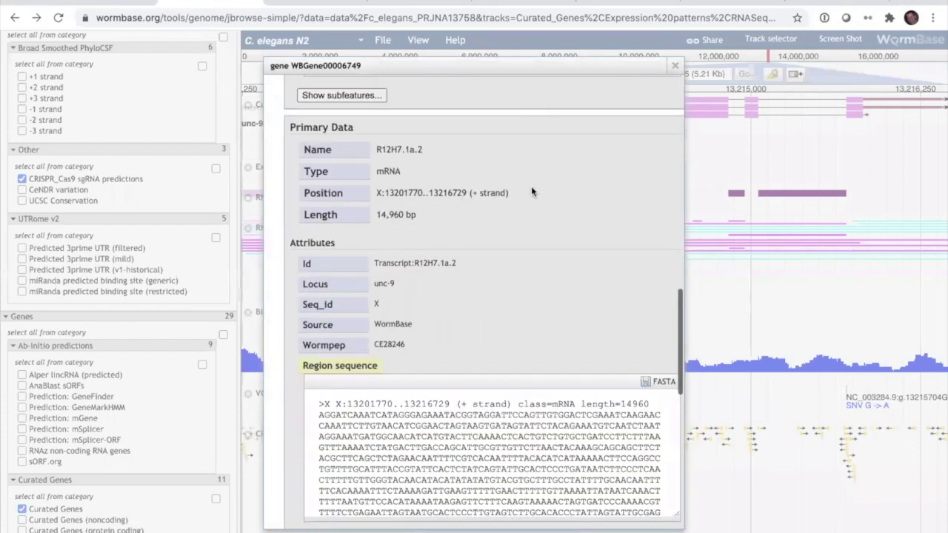
scroll(531, 190, up, 10)
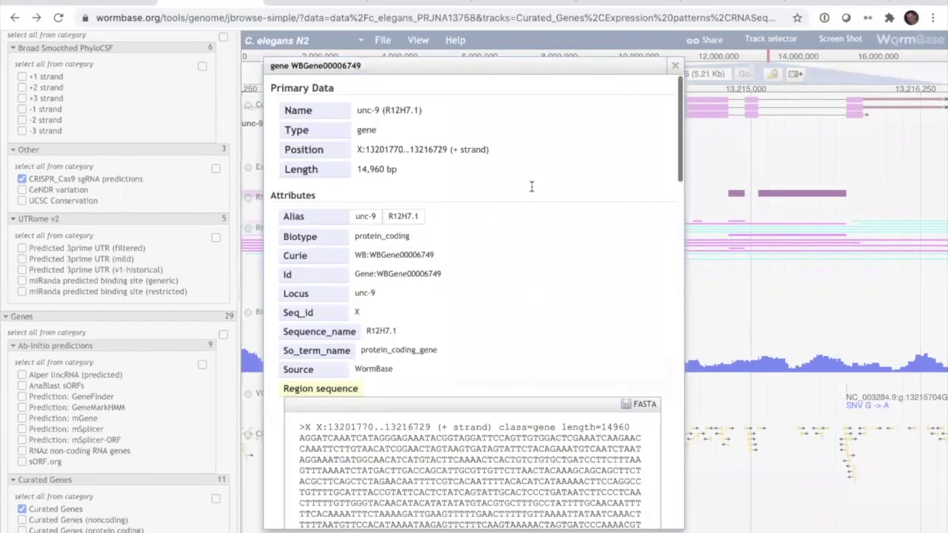
scroll(477, 236, down, 5)
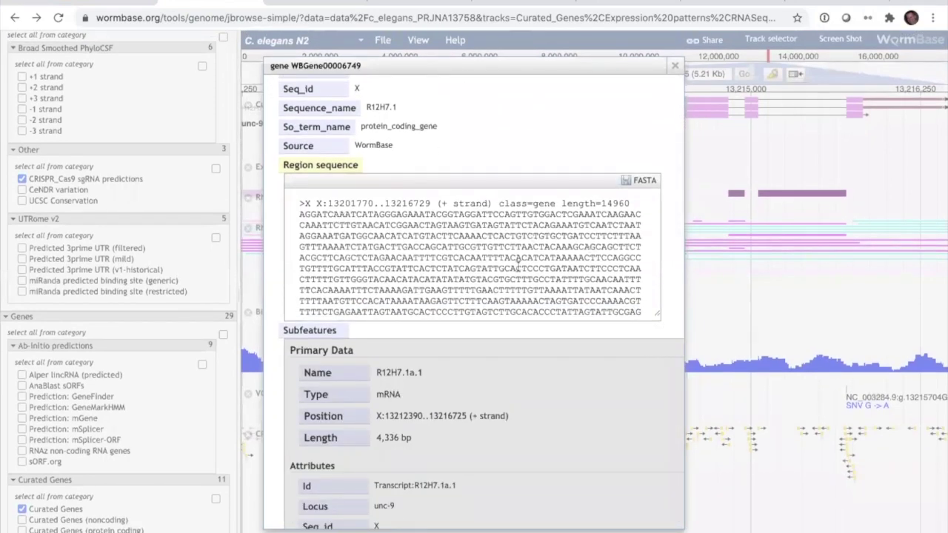
Review the unc-9 gene's region sequence and the attributes and region sequence of its mRNA subfeature R12H7.1a.1.
scroll(525, 264, down, 5)
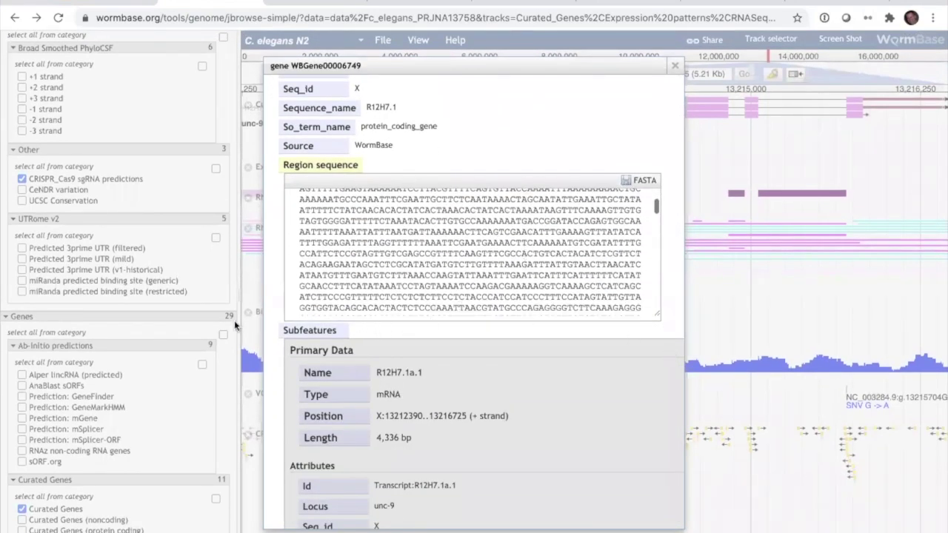
scroll(269, 312, down, 5)
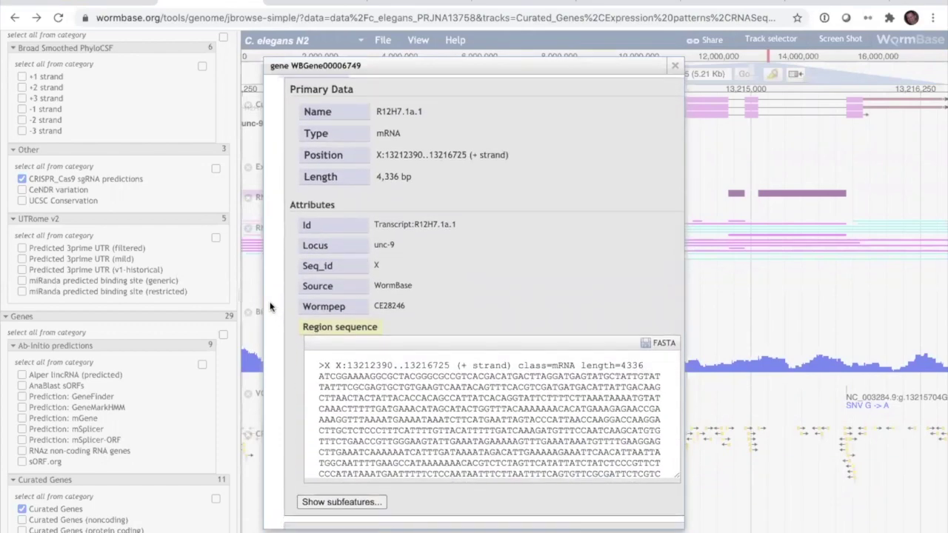
scroll(270, 307, down, 15)
scroll(270, 306, up, 12)
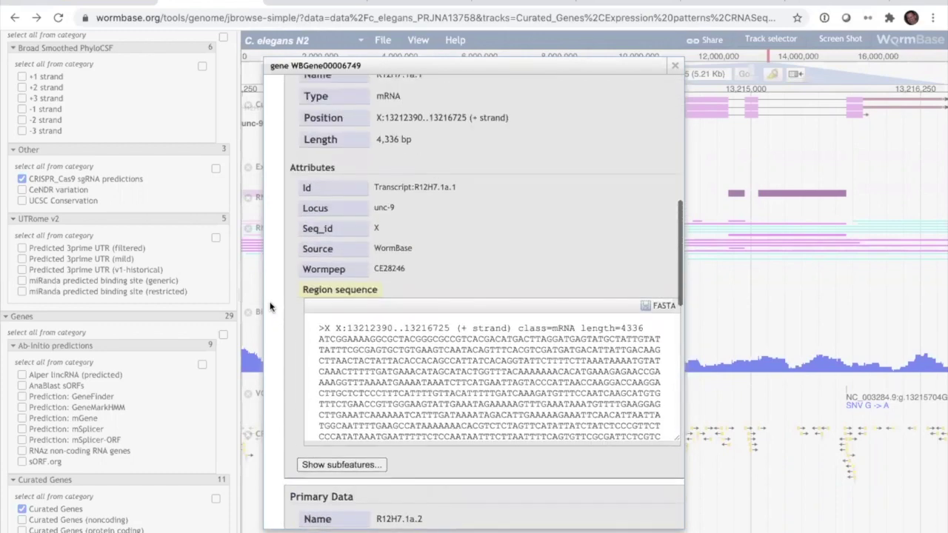
scroll(271, 306, up, 2)
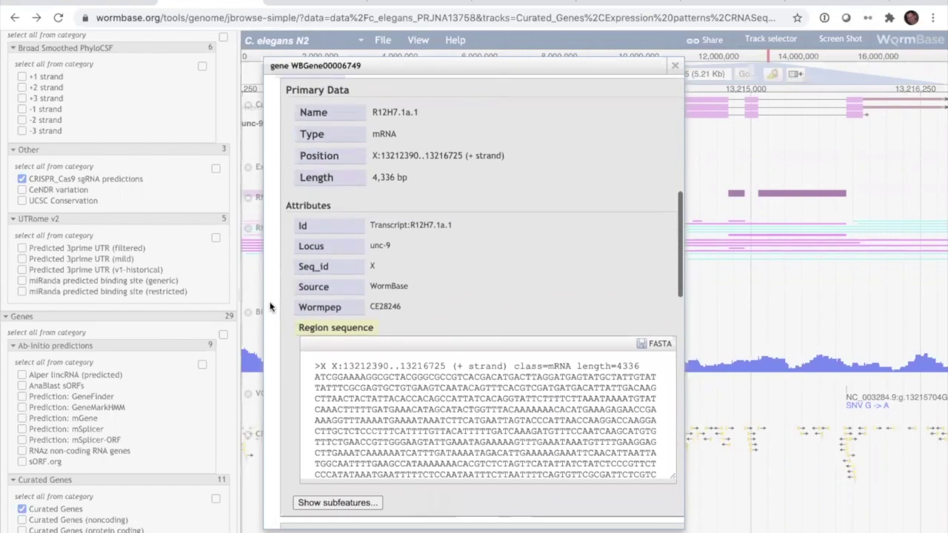
scroll(270, 306, down, 1)
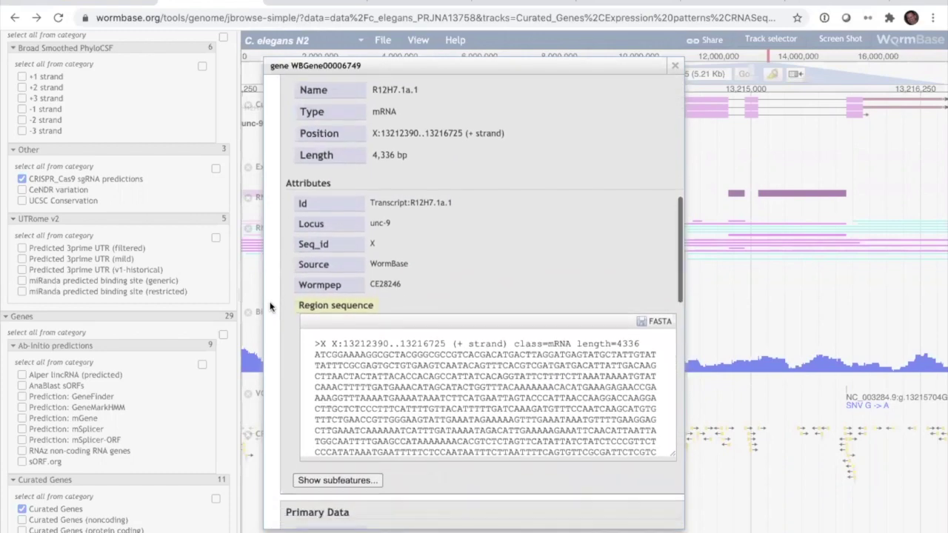
Show the subfeatures of mRNA R12H7.1a.1 and review its first exon, five_prime_UTR and CDS entries.
click(327, 481)
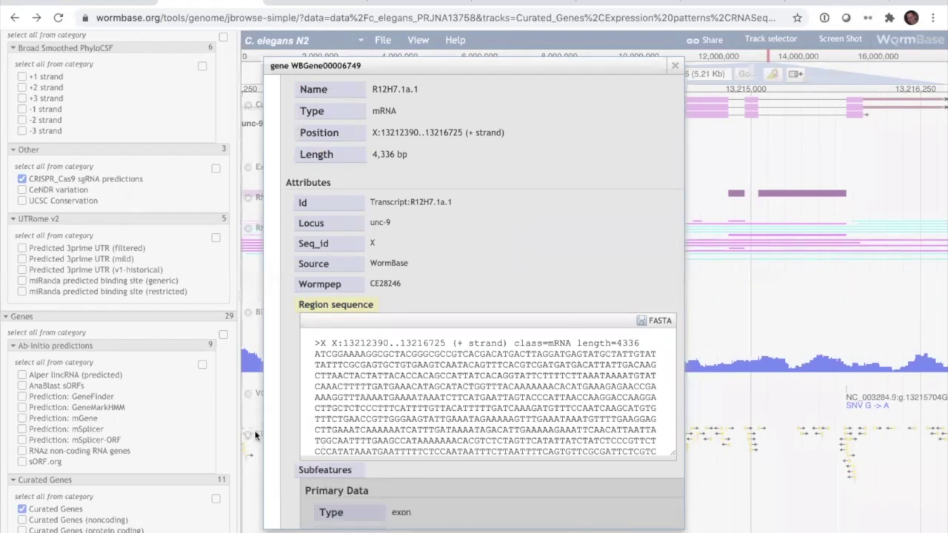
scroll(271, 427, down, 5)
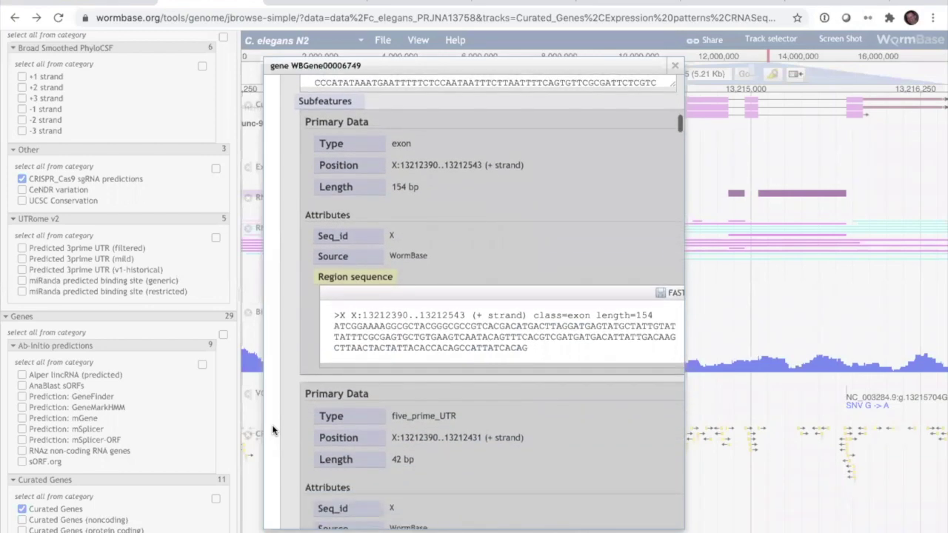
scroll(272, 425, down, 5)
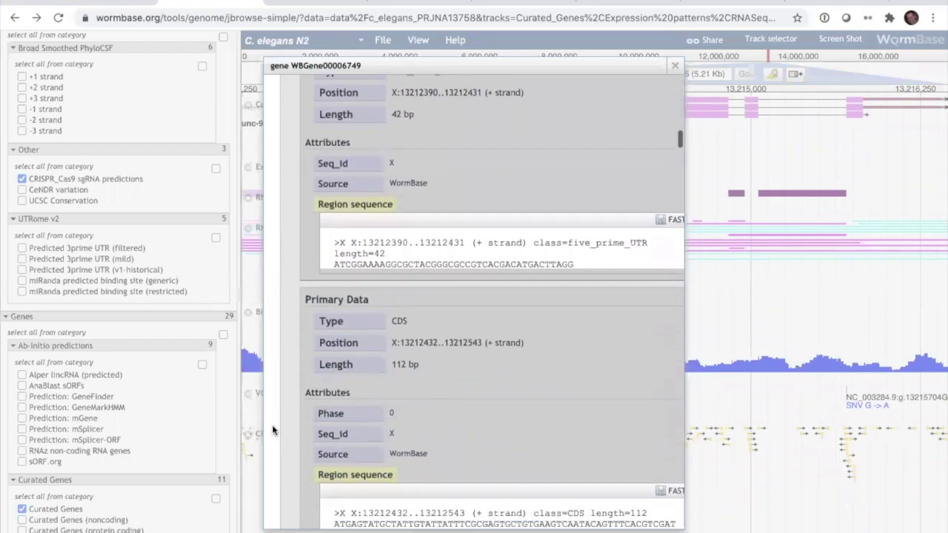
scroll(489, 151, down, 1)
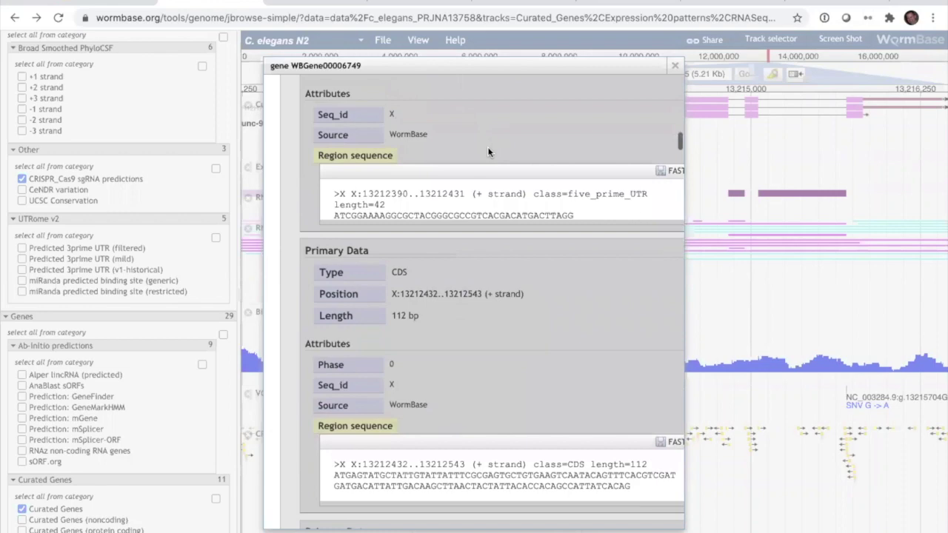
Highlight the first bases and then the last bases of the first exon's region sequence in the R12H7.1a.1 subfeatures.
scroll(295, 264, up, 4)
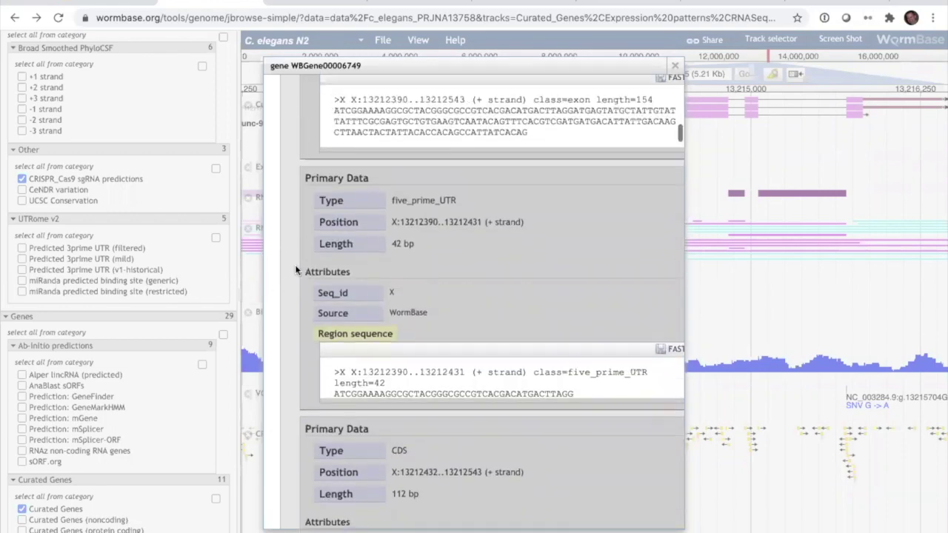
scroll(302, 266, up, 2)
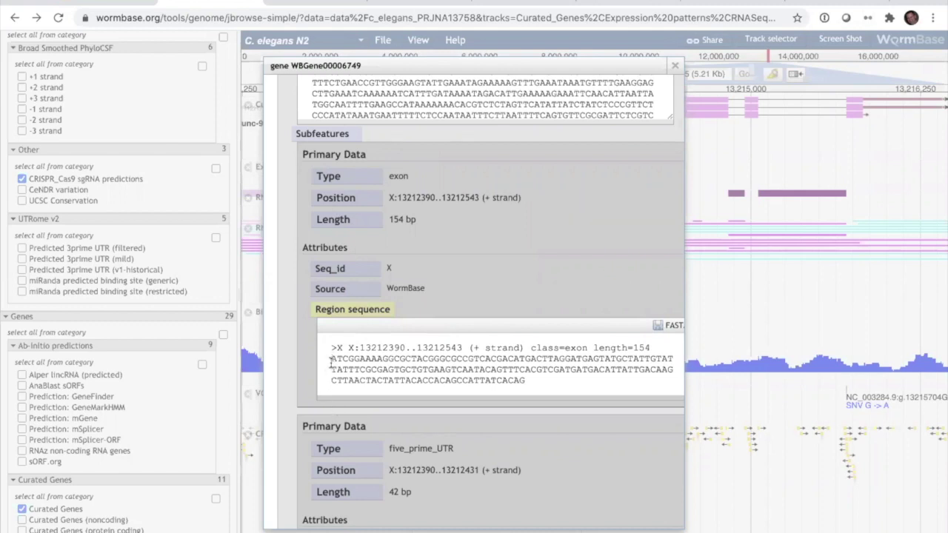
drag(332, 360, 376, 361)
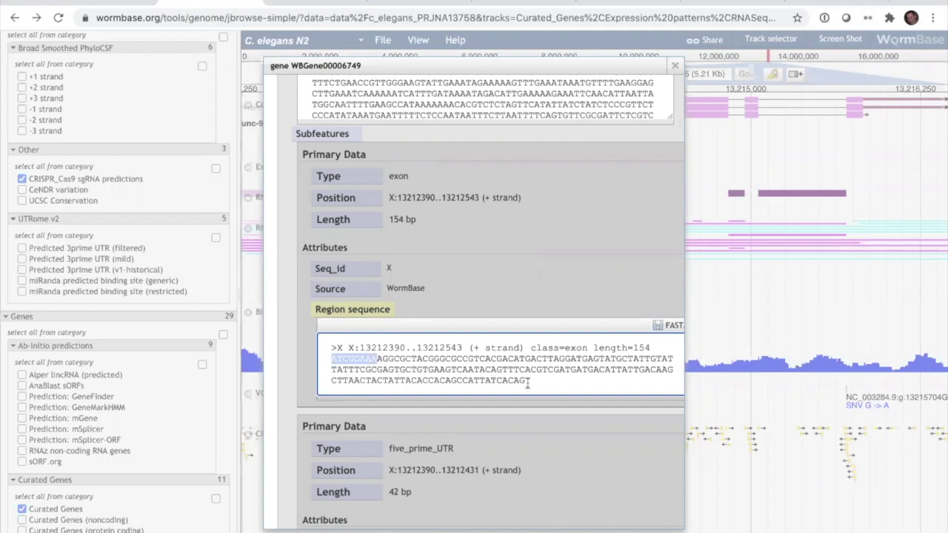
drag(525, 380, 487, 383)
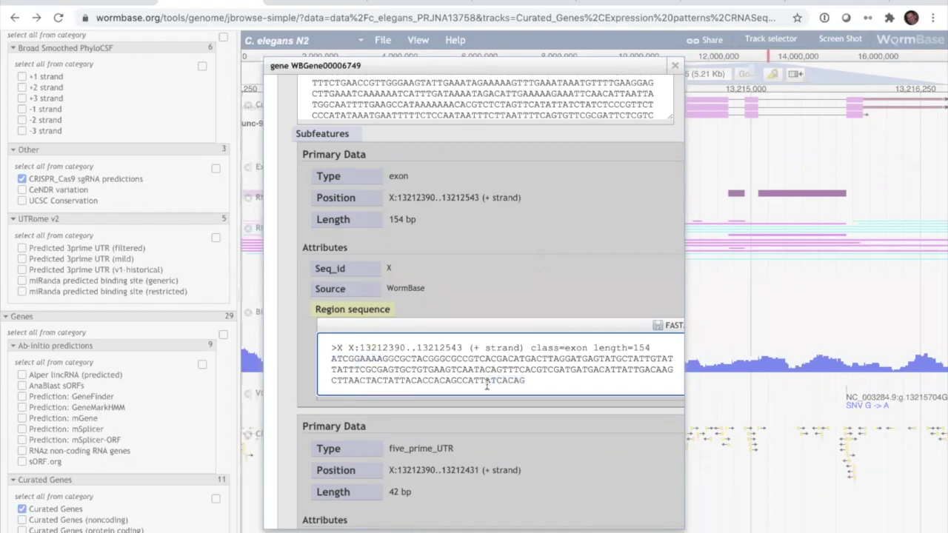